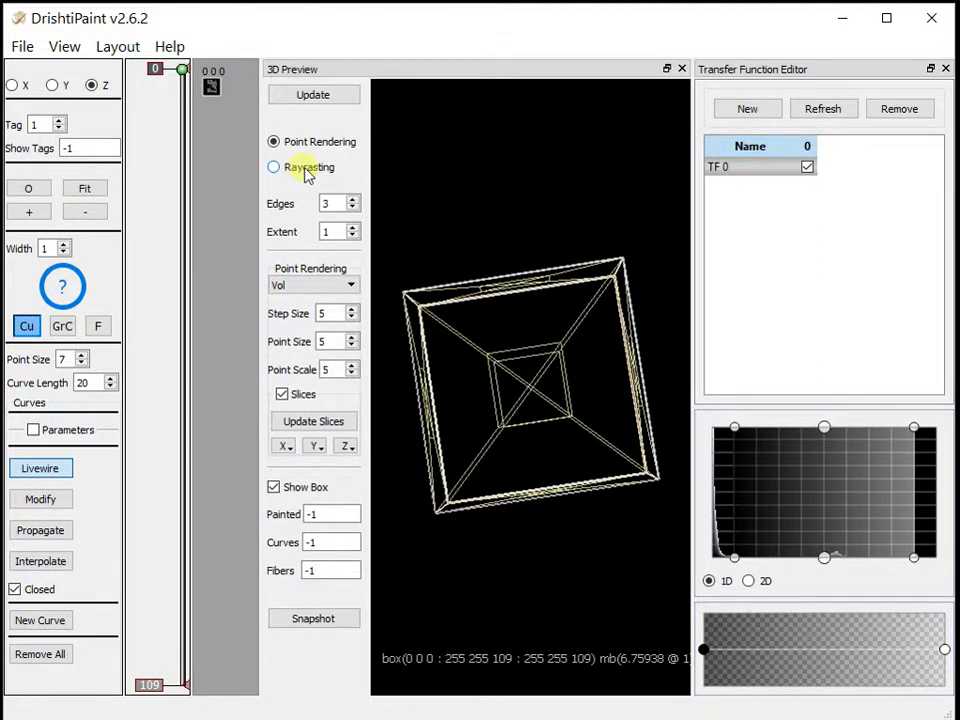
- Switch the 3D preview to Raycasting and undock the 3D Preview and Transfer Function Editor into floating windows
{"action": "left_click", "coordinate": [309, 170]}
{"action": "left_click", "coordinate": [435, 392]}
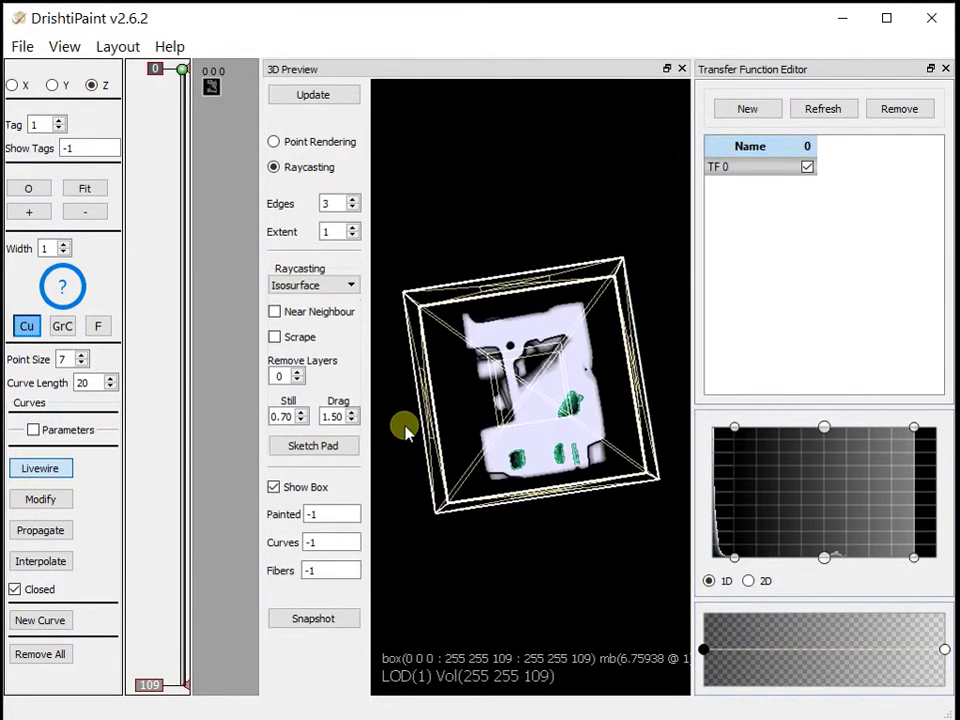
{"action": "left_click_drag", "start_coordinate": [297, 71], "coordinate": [240, 88]}
{"action": "left_click_drag", "start_coordinate": [703, 72], "coordinate": [848, 90]}
{"action": "left_click_drag", "start_coordinate": [425, 88], "coordinate": [740, 113]}
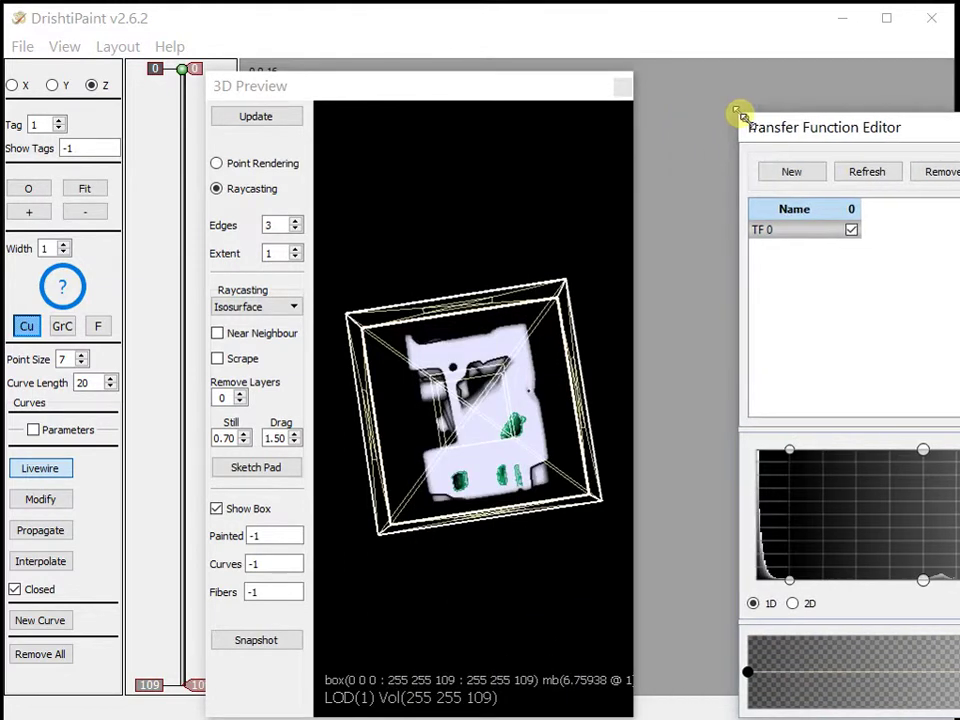
- Enlarge the floating 3D Preview window and place a narrowed Transfer Function Editor over its side
{"action": "left_click_drag", "start_coordinate": [887, 133], "coordinate": [645, 116]}
{"action": "left_click_drag", "start_coordinate": [405, 92], "coordinate": [205, 30]}
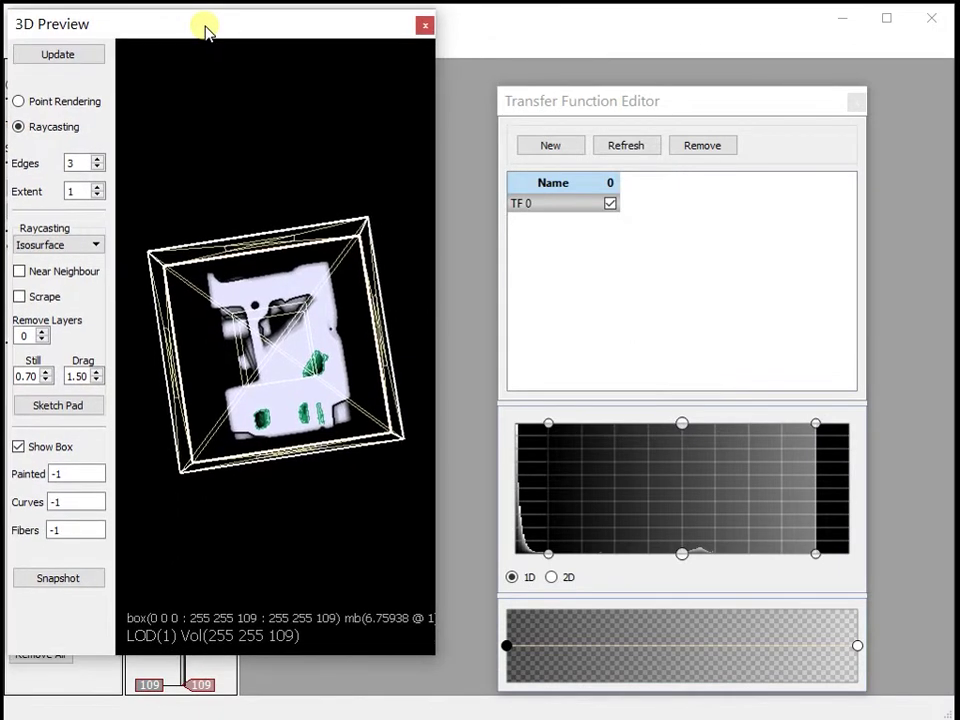
{"action": "left_click_drag", "start_coordinate": [628, 107], "coordinate": [955, 100]}
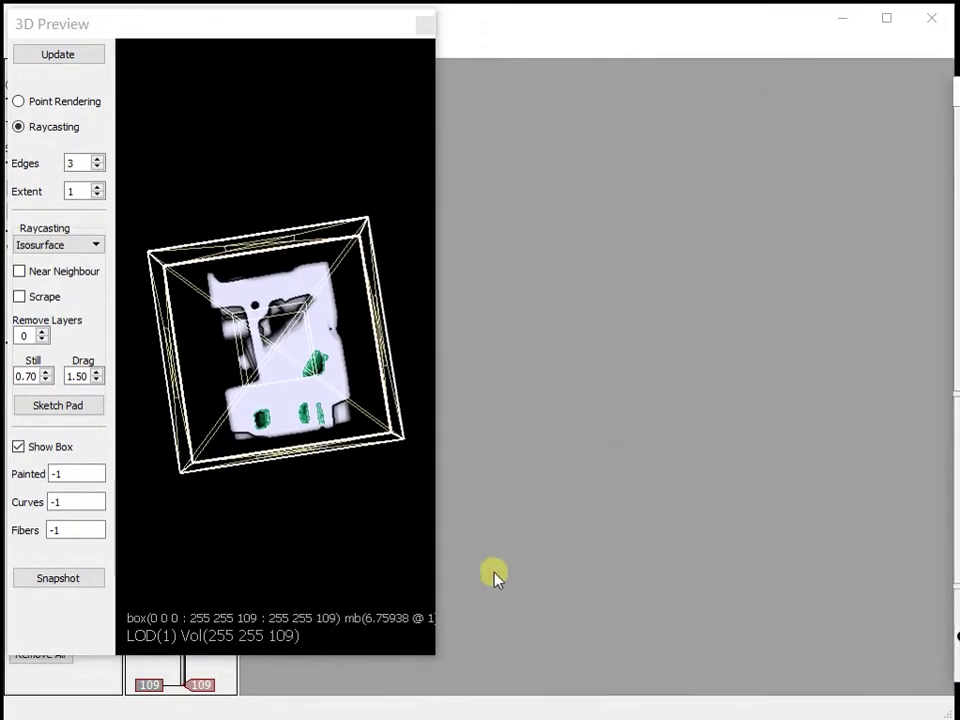
{"action": "left_click_drag", "start_coordinate": [437, 658], "coordinate": [828, 699]}
{"action": "left_click_drag", "start_coordinate": [955, 100], "coordinate": [806, 88]}
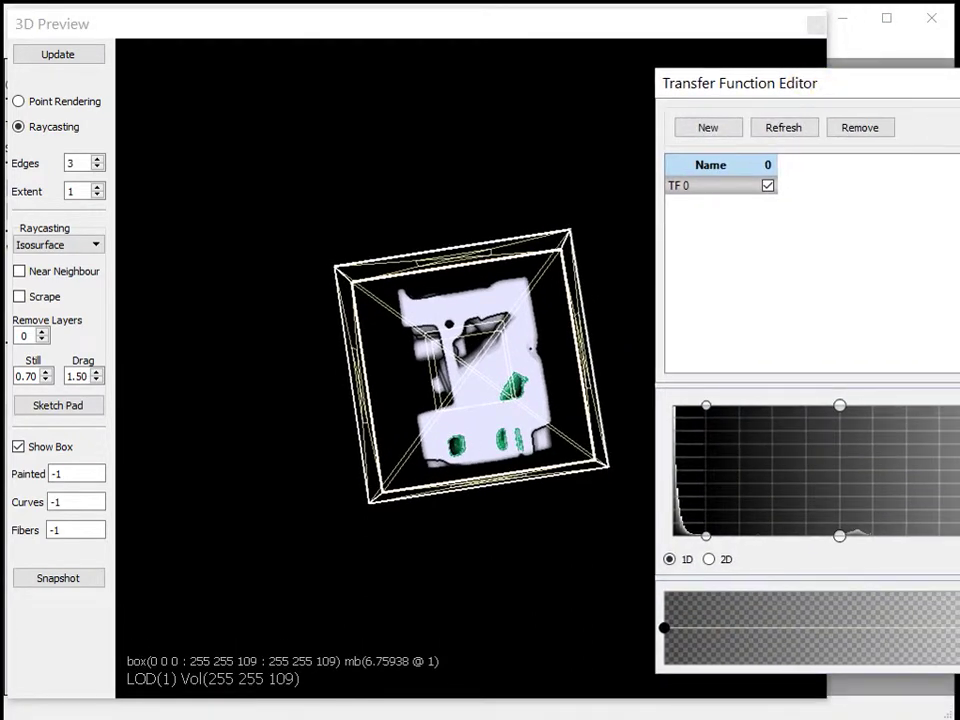
{"action": "left_click_drag", "start_coordinate": [959, 201], "coordinate": [936, 201]}
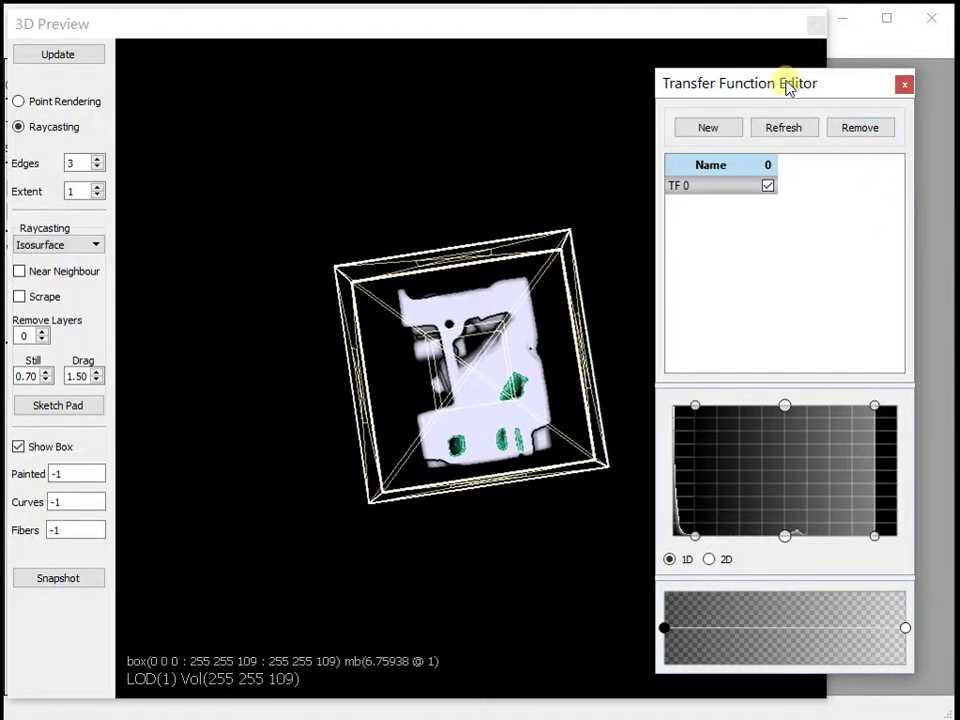
{"action": "left_click_drag", "start_coordinate": [790, 79], "coordinate": [818, 84]}
- Shift TF 0's histogram range toward higher intensities and hide the bounding box in the 3D preview
{"action": "left_click_drag", "start_coordinate": [816, 536], "coordinate": [838, 538]}
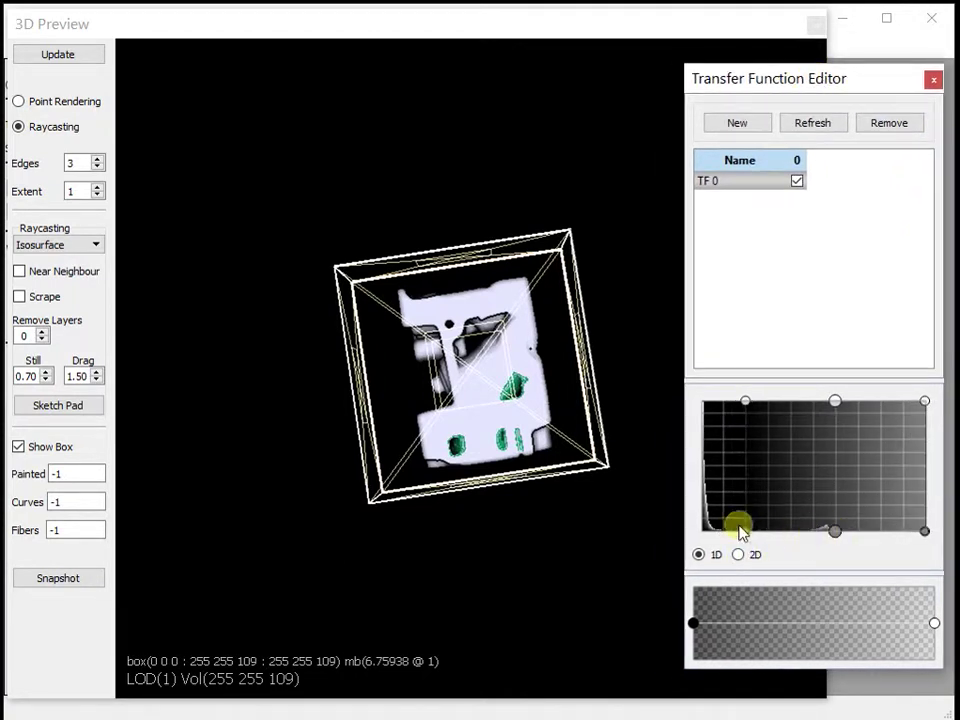
{"action": "left_click_drag", "start_coordinate": [700, 430], "coordinate": [634, 259]}
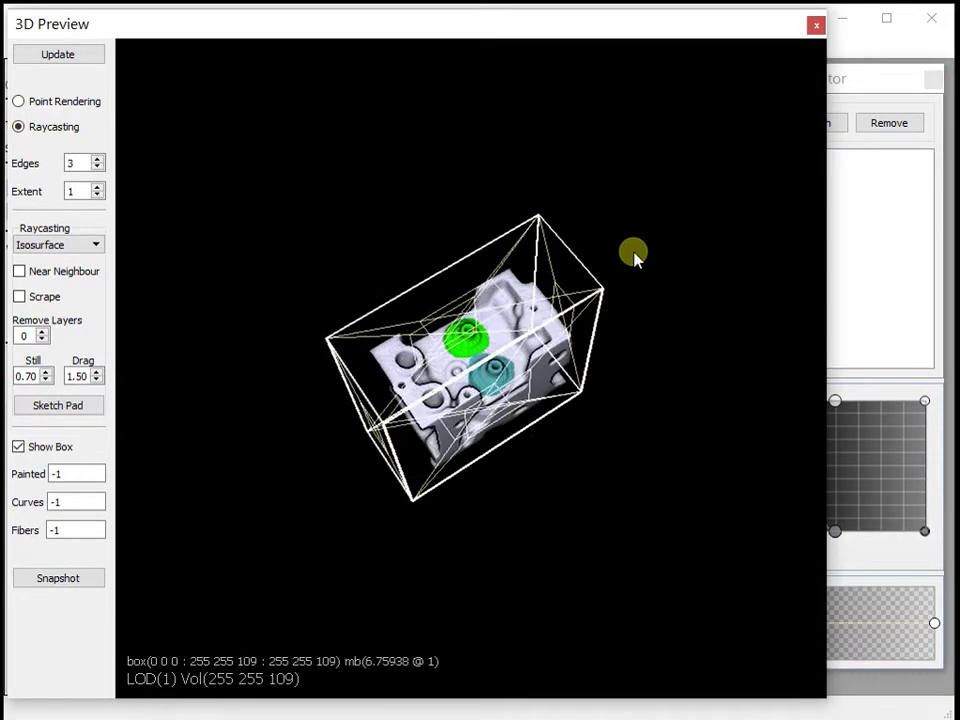
{"action": "left_click", "coordinate": [19, 448]}
{"action": "scroll", "coordinate": [476, 358], "scroll_direction": "up", "scroll_amount": 5}
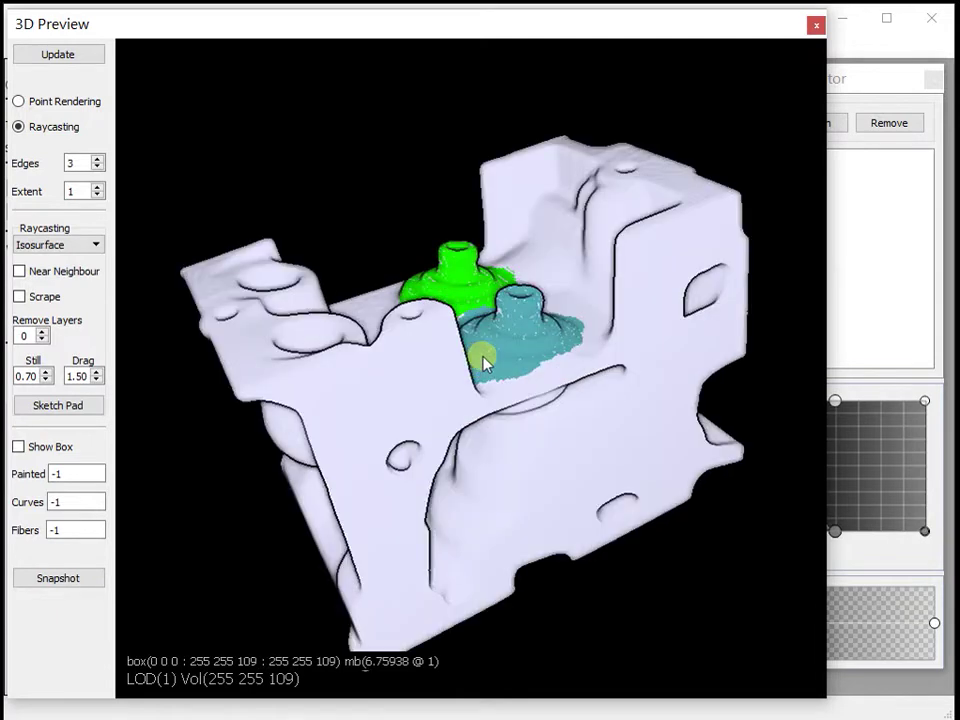
{"action": "scroll", "coordinate": [560, 426], "scroll_direction": "down", "scroll_amount": 3}
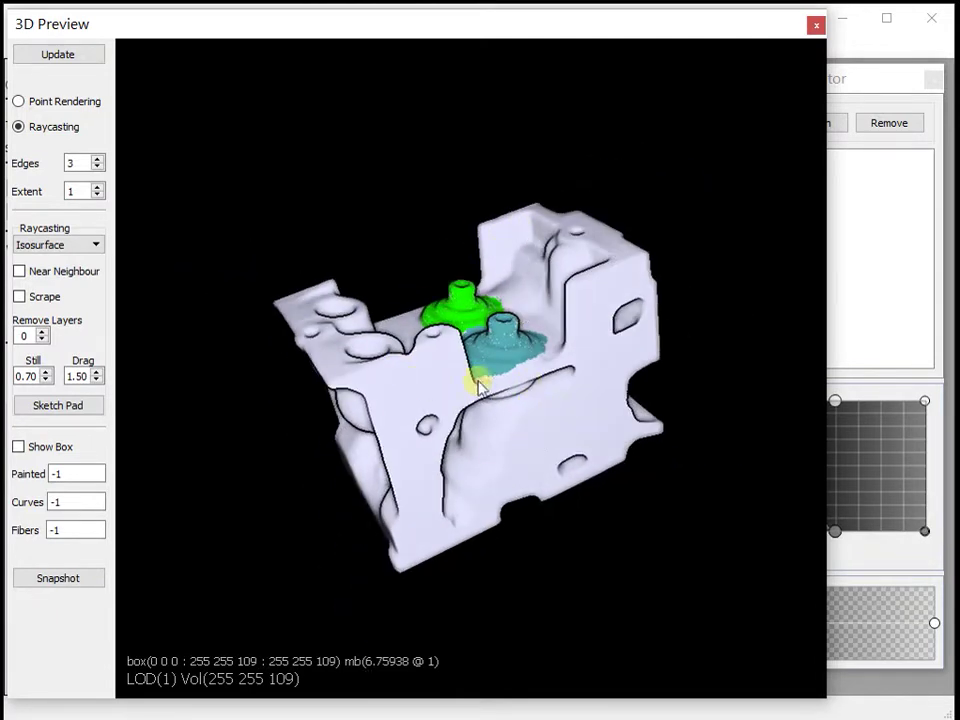
- Change the preview's raycasting style from Isosurface to Raycasting
{"action": "left_click_drag", "start_coordinate": [336, 403], "coordinate": [276, 315]}
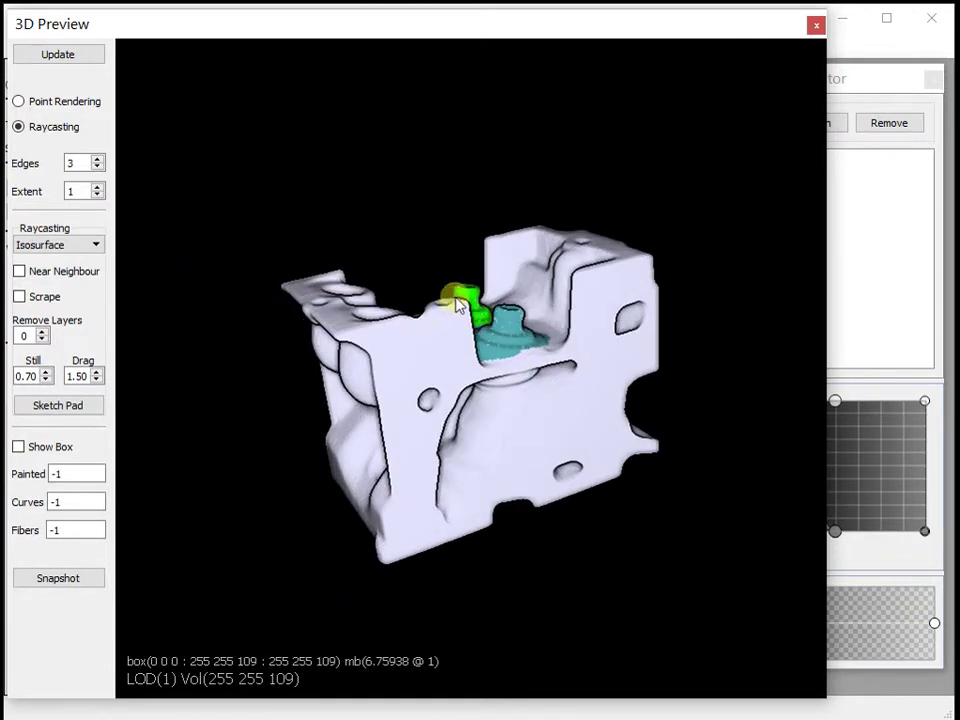
{"action": "left_click_drag", "start_coordinate": [456, 300], "coordinate": [576, 316]}
{"action": "left_click_drag", "start_coordinate": [495, 531], "coordinate": [579, 377]}
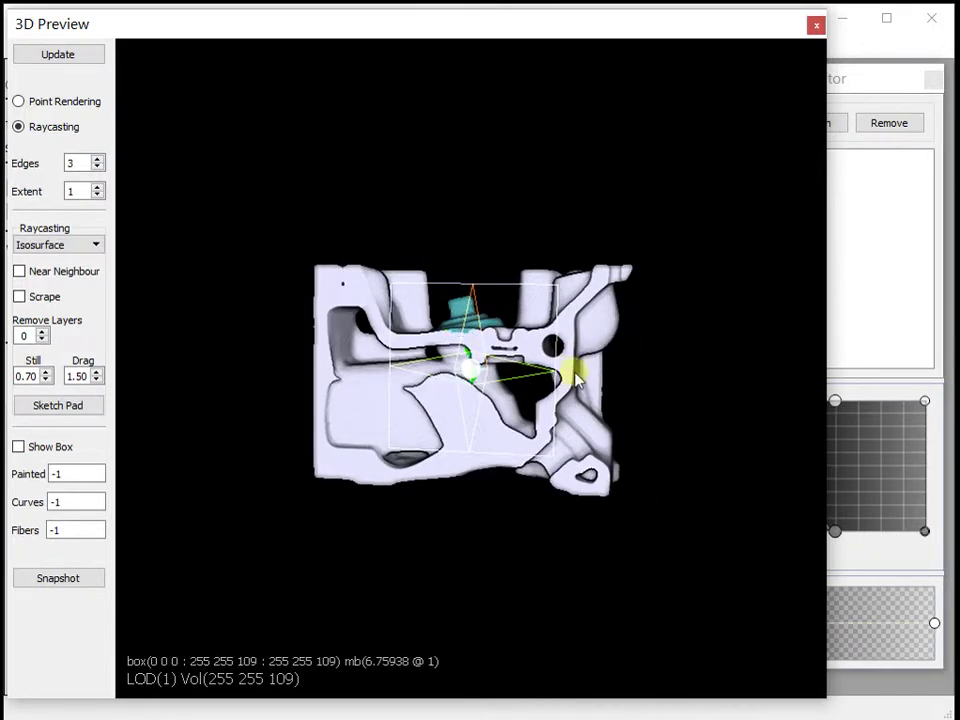
{"action": "mouse_move", "coordinate": [466, 336]}
{"action": "left_mouse_down"}
{"action": "mouse_move", "coordinate": [538, 343]}
{"action": "mouse_move", "coordinate": [396, 339]}
{"action": "mouse_move", "coordinate": [473, 359]}
{"action": "left_mouse_up"}
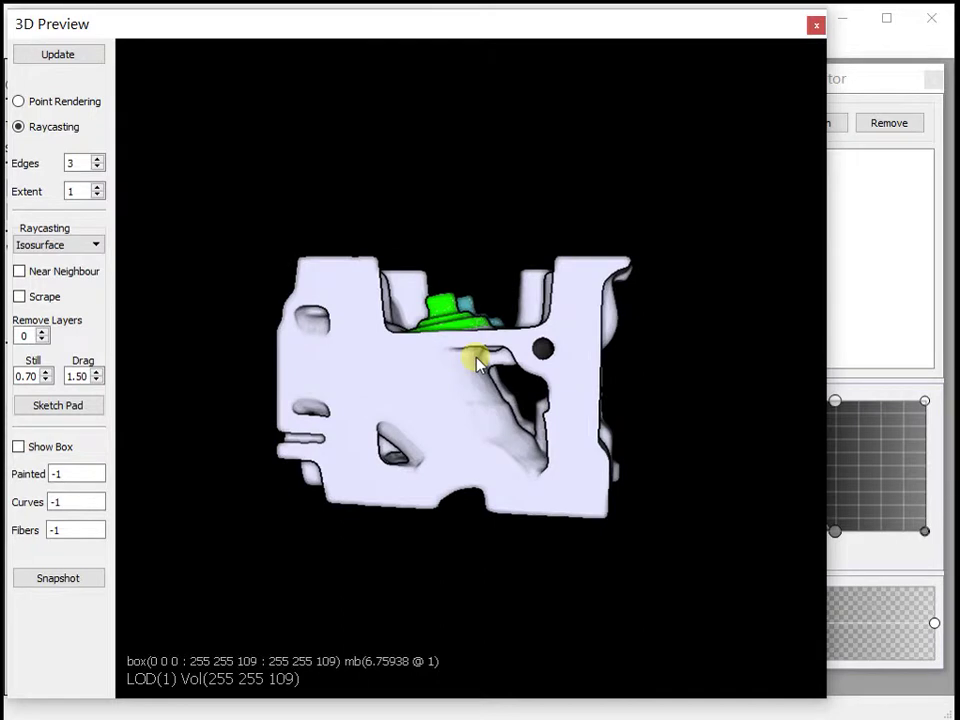
{"action": "left_click", "coordinate": [75, 247]}
{"action": "left_click", "coordinate": [36, 272]}
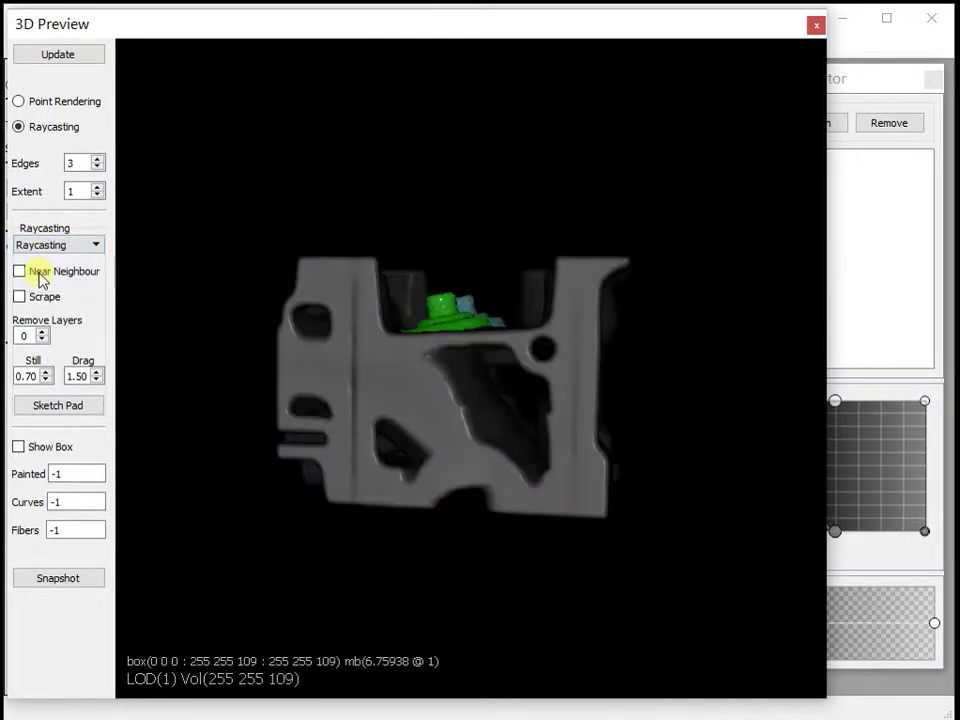
- Lower the opacity of TF 0's first gradient stop to the minimum and check the rendering from another side
{"action": "left_click", "coordinate": [849, 77]}
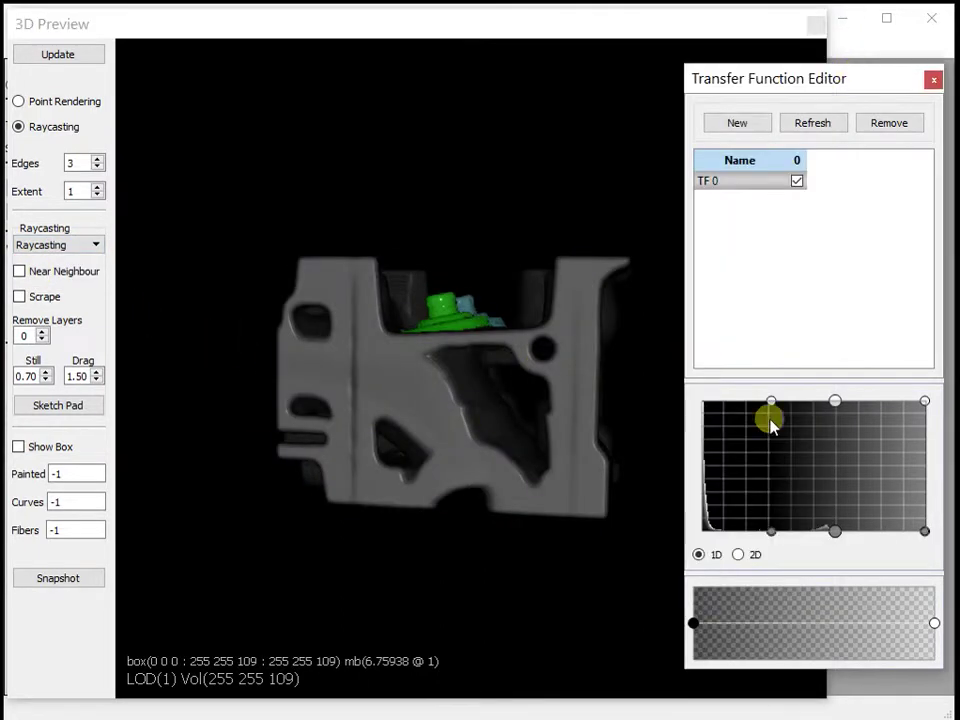
{"action": "left_click_drag", "start_coordinate": [696, 626], "coordinate": [696, 690]}
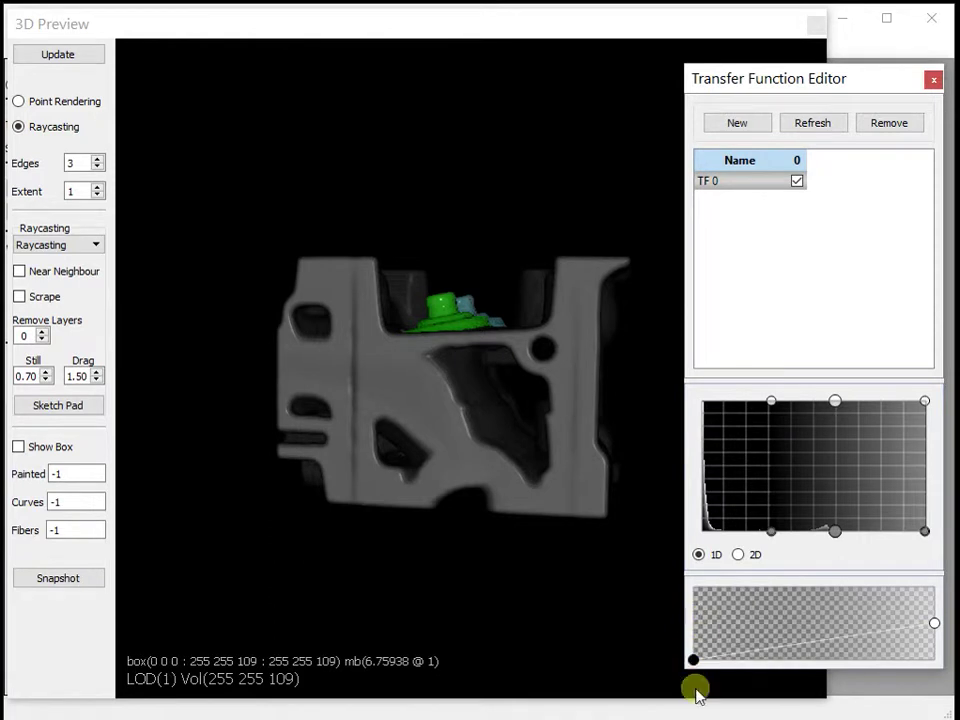
{"action": "left_click", "coordinate": [553, 549]}
{"action": "left_click_drag", "start_coordinate": [615, 471], "coordinate": [431, 506]}
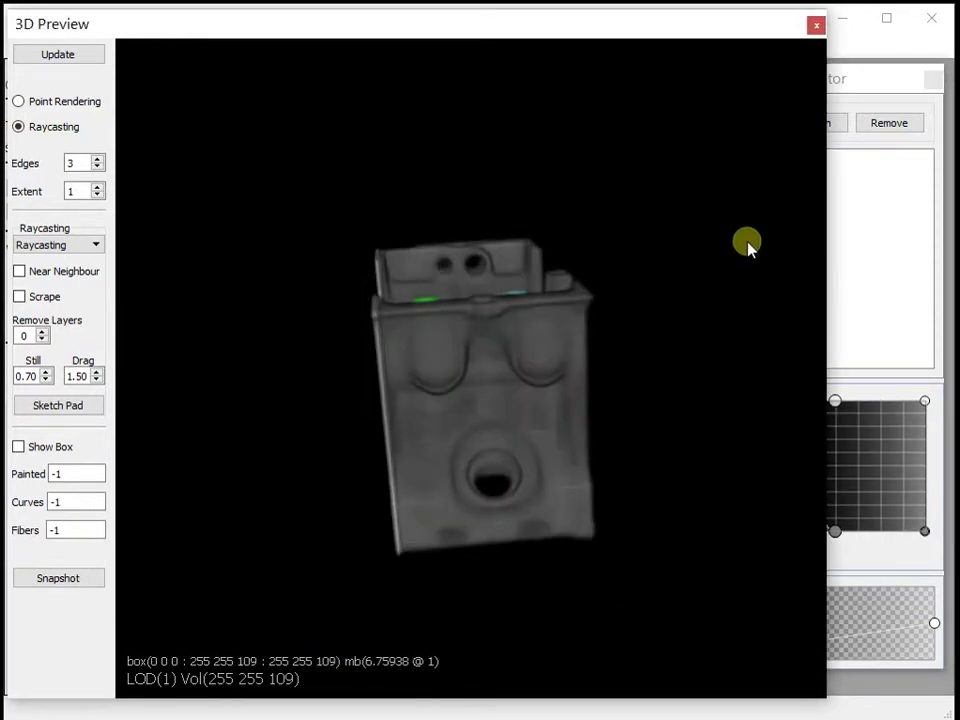
- Recolour TF 0's first gradient stop to a pale orange and check the shaded part from several sides
{"action": "left_click", "coordinate": [859, 86]}
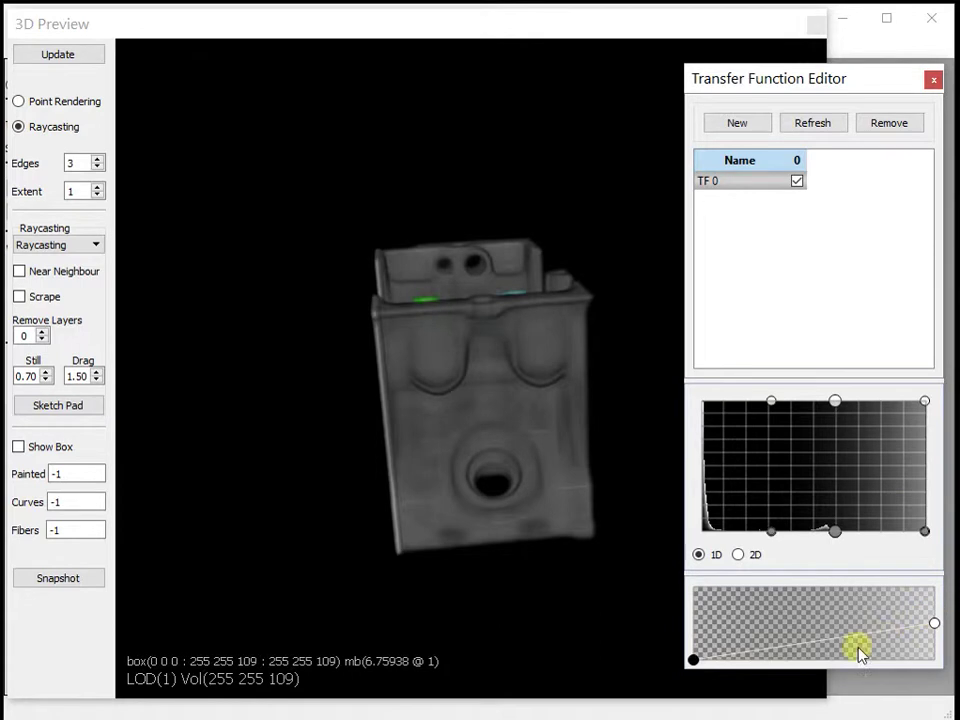
{"action": "double_click", "coordinate": [694, 660]}
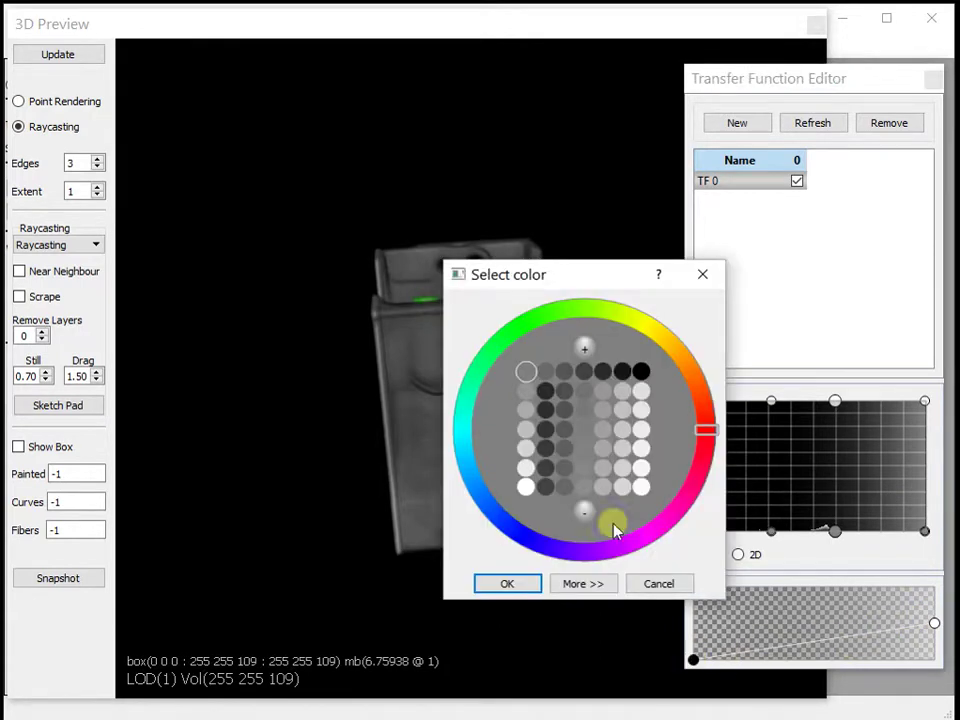
{"action": "left_click", "coordinate": [564, 489]}
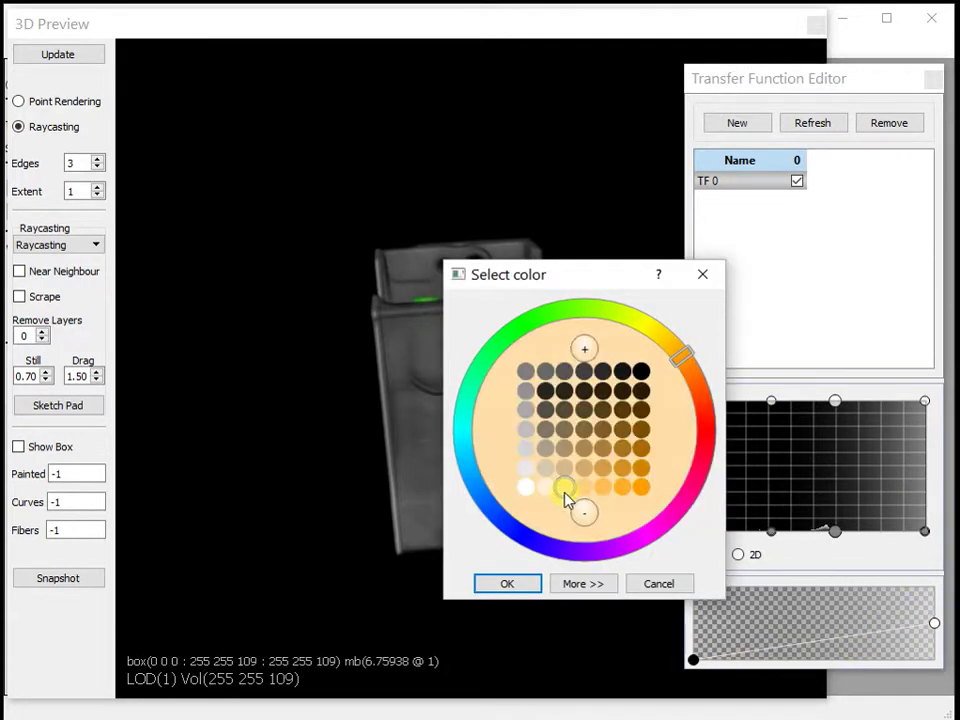
{"action": "left_click", "coordinate": [517, 588]}
{"action": "left_click_drag", "start_coordinate": [405, 527], "coordinate": [508, 443]}
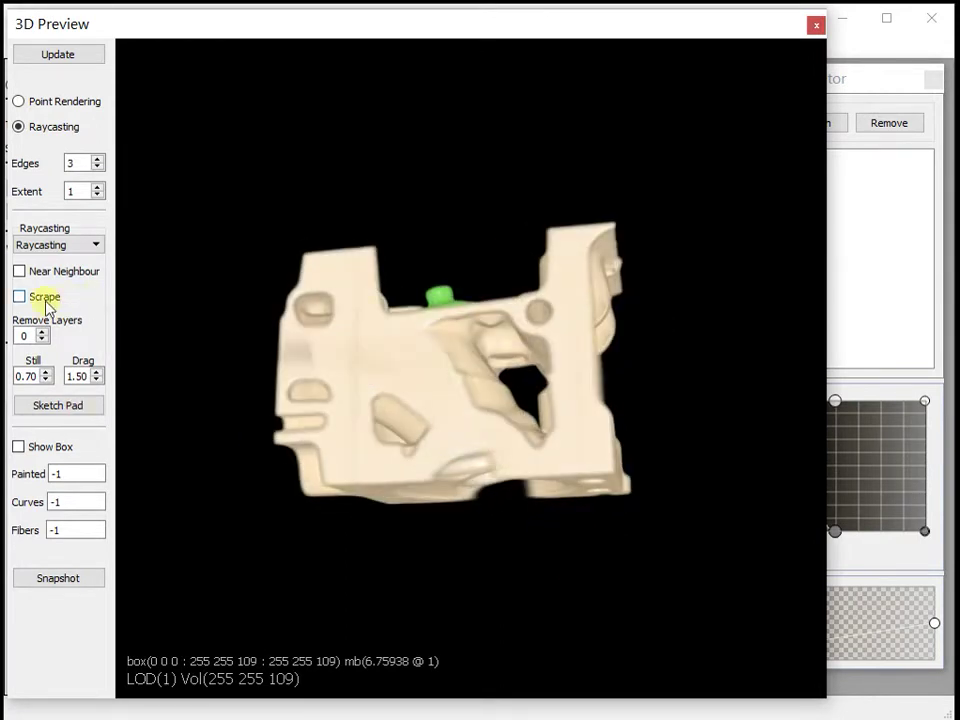
{"action": "left_click_drag", "start_coordinate": [550, 355], "coordinate": [433, 440]}
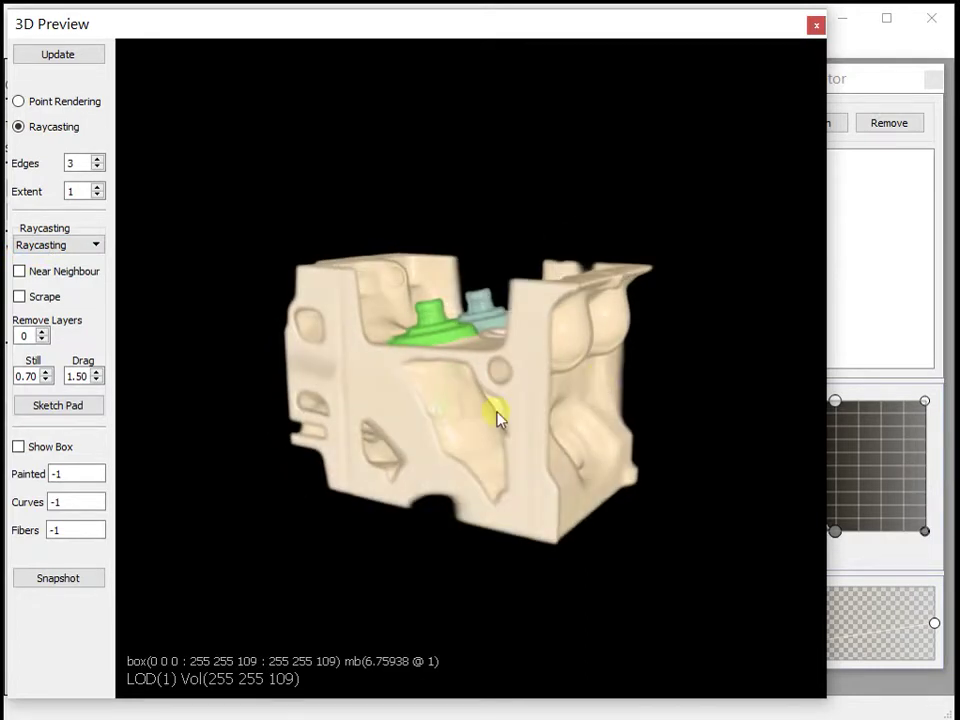
{"action": "left_click_drag", "start_coordinate": [578, 437], "coordinate": [534, 497]}
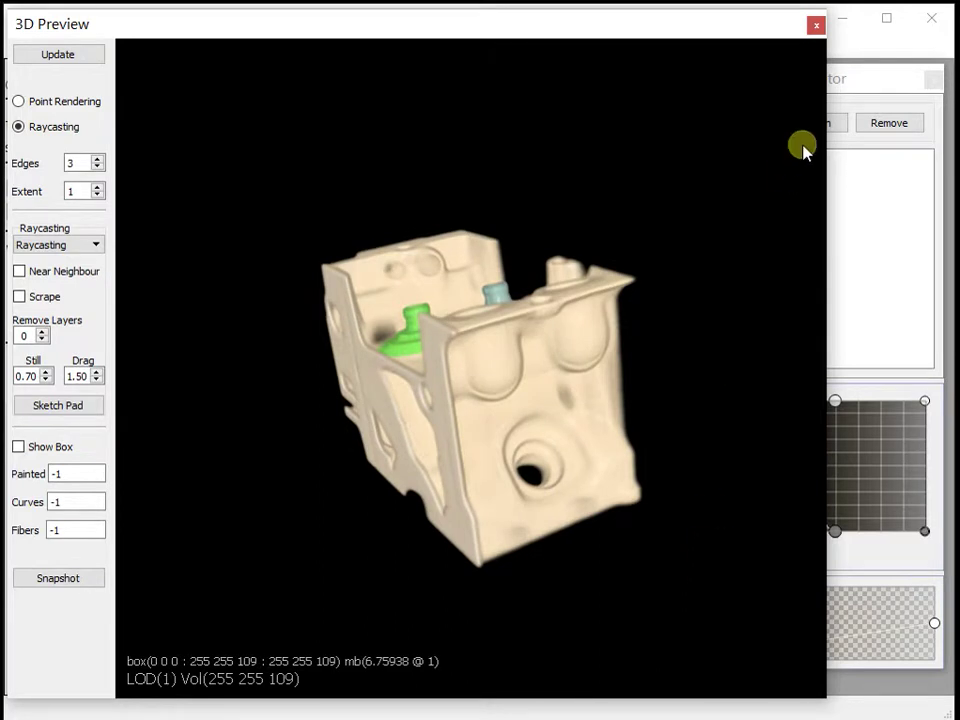
- Raise the opacity of TF 0's first gradient stop to about half so the part renders solid
{"action": "left_click", "coordinate": [864, 88]}
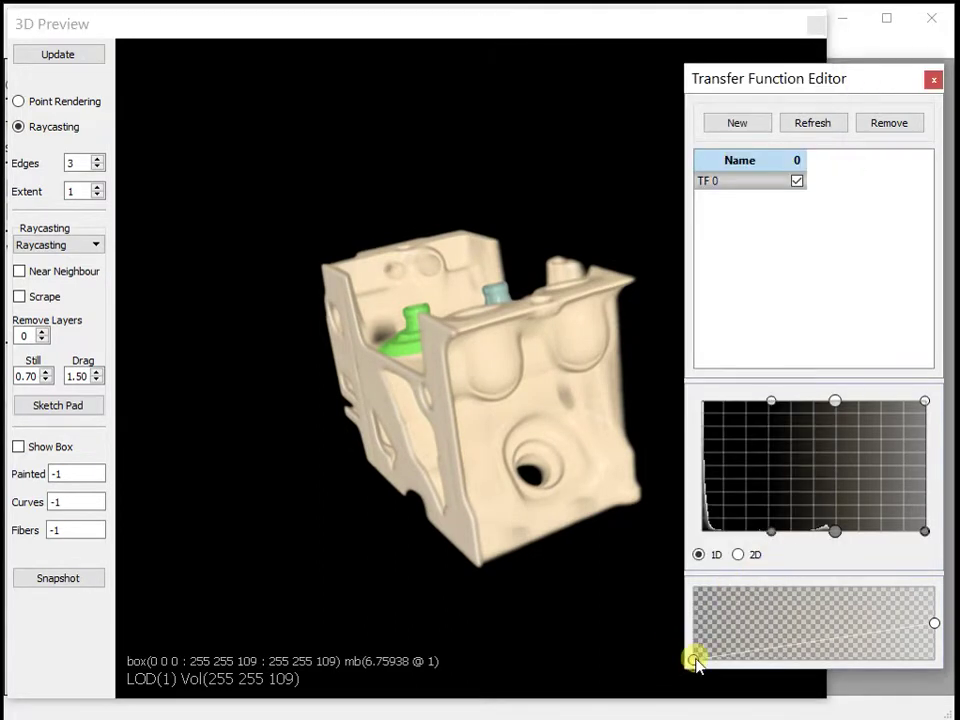
{"action": "left_click_drag", "start_coordinate": [694, 657], "coordinate": [694, 628]}
{"action": "left_click", "coordinate": [527, 589]}
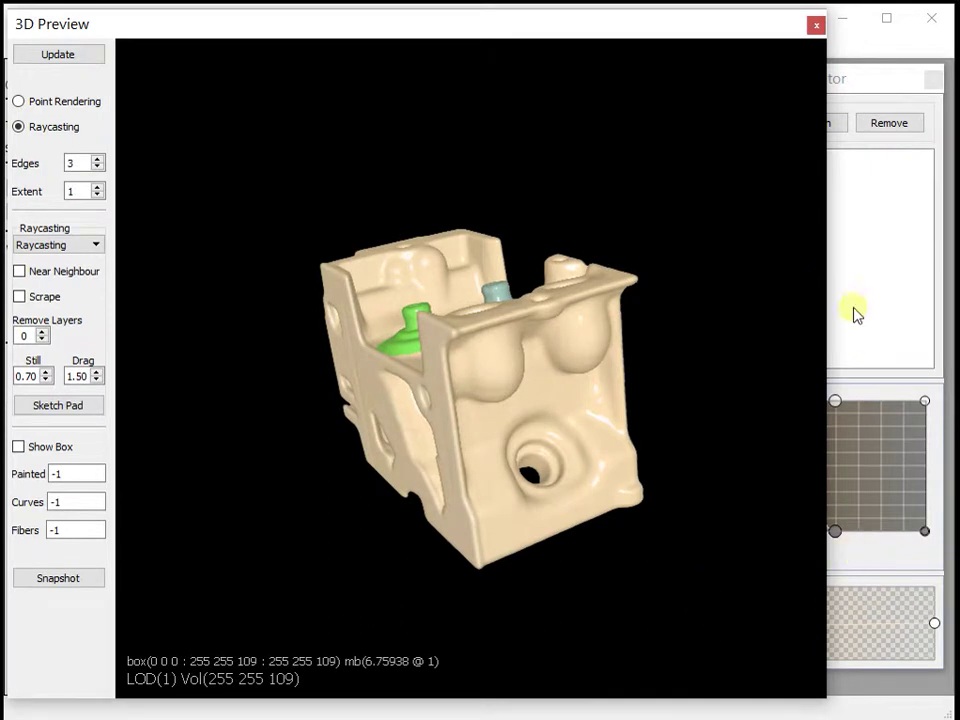
{"action": "left_click", "coordinate": [885, 396]}
{"action": "left_click_drag", "start_coordinate": [515, 548], "coordinate": [489, 441]}
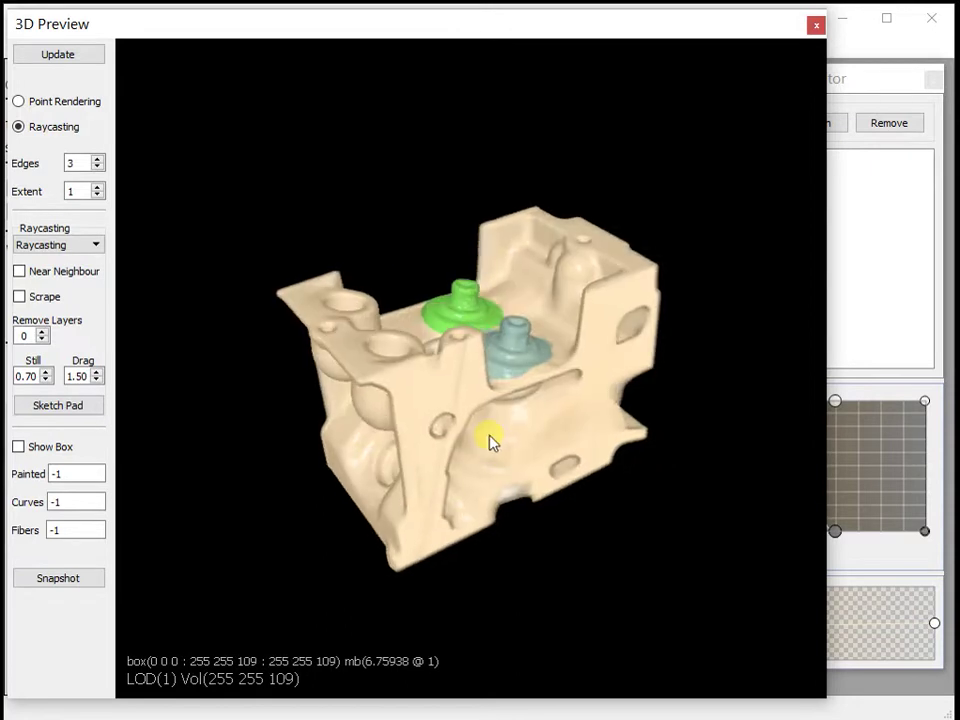
- Set the number of removed layers to 1 and examine the part's exposed interior from several sides
{"action": "left_click", "coordinate": [42, 332]}
{"action": "left_click_drag", "start_coordinate": [395, 510], "coordinate": [510, 545]}
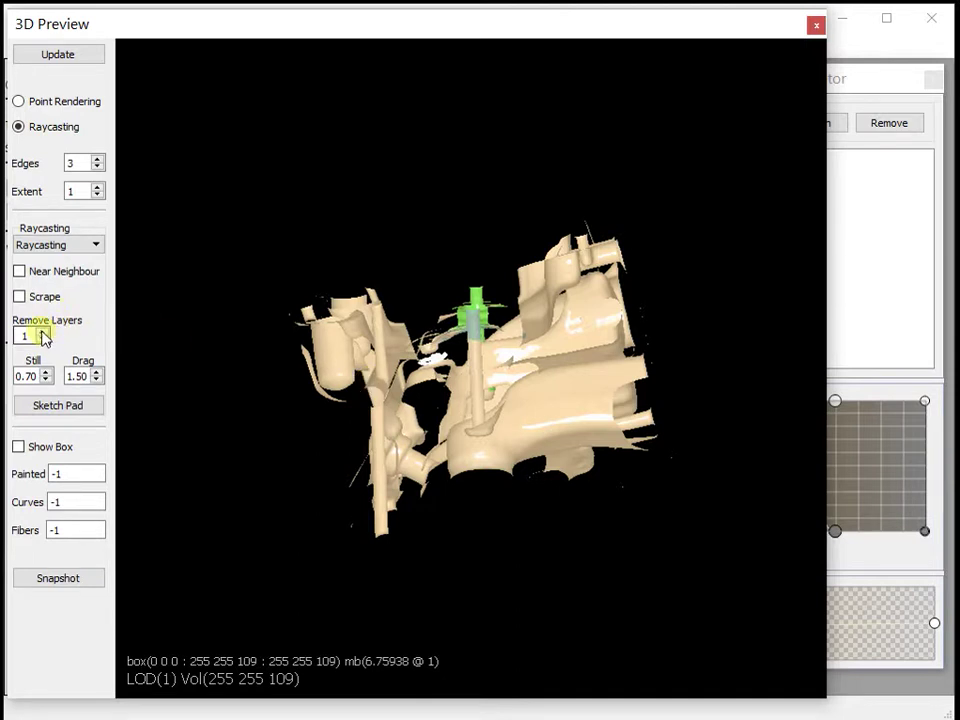
{"action": "left_click_drag", "start_coordinate": [574, 510], "coordinate": [251, 568]}
{"action": "left_click_drag", "start_coordinate": [611, 545], "coordinate": [621, 462]}
{"action": "left_click_drag", "start_coordinate": [557, 506], "coordinate": [448, 500]}
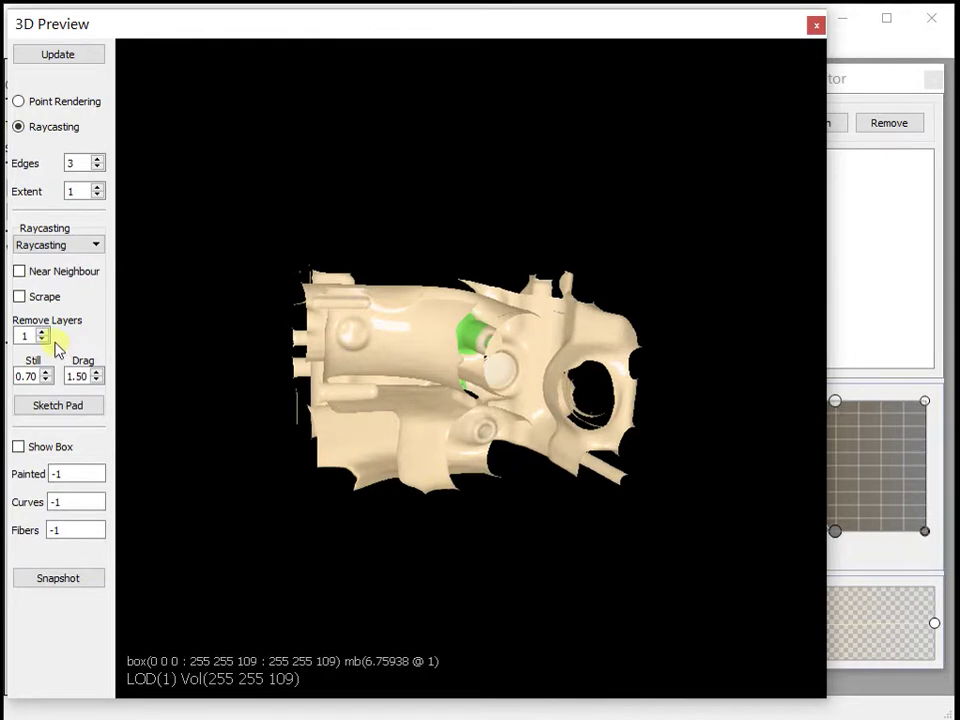
{"action": "left_click_drag", "start_coordinate": [444, 357], "coordinate": [396, 461]}
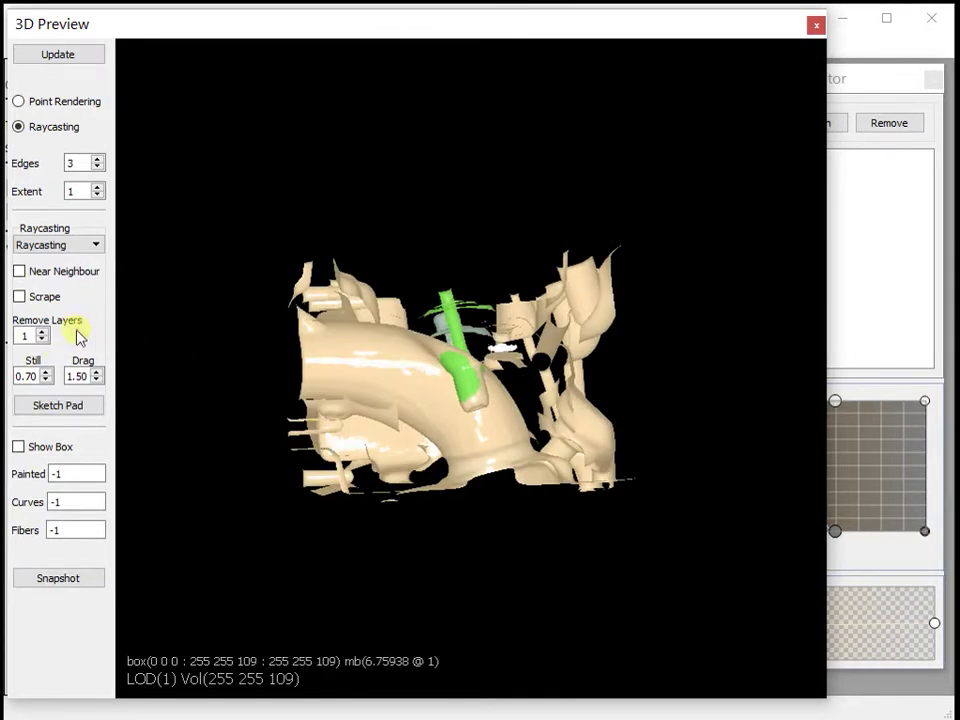
- Try removing 2 layers from the volume, and return the number of removed layers to 1
{"action": "left_click", "coordinate": [43, 333]}
{"action": "left_click_drag", "start_coordinate": [615, 439], "coordinate": [596, 506]}
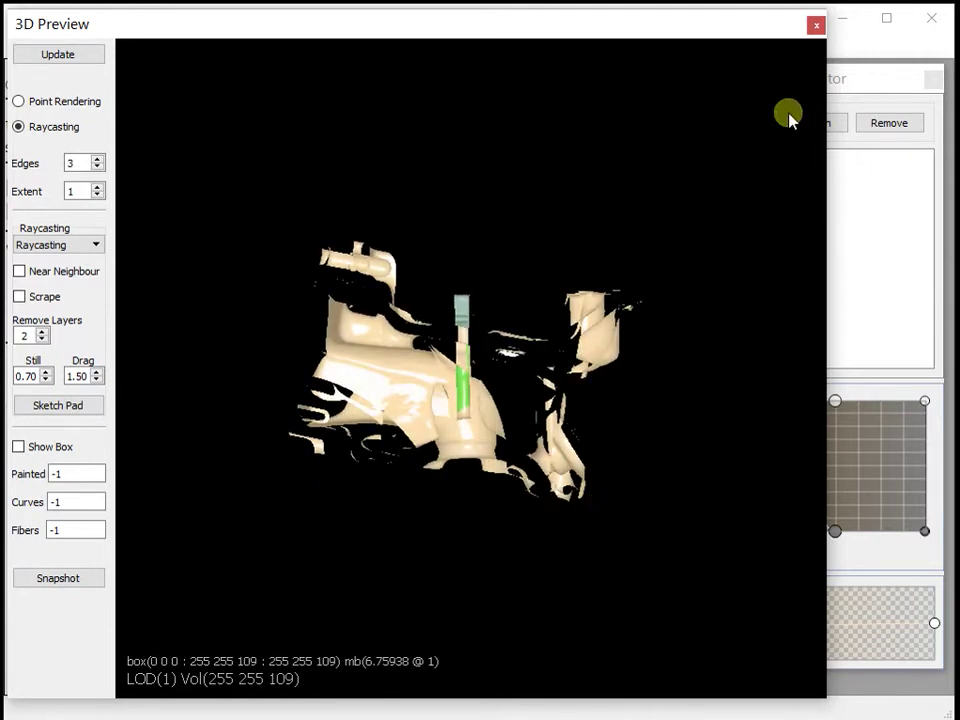
{"action": "left_click", "coordinate": [43, 339]}
{"action": "left_click_drag", "start_coordinate": [500, 376], "coordinate": [546, 399]}
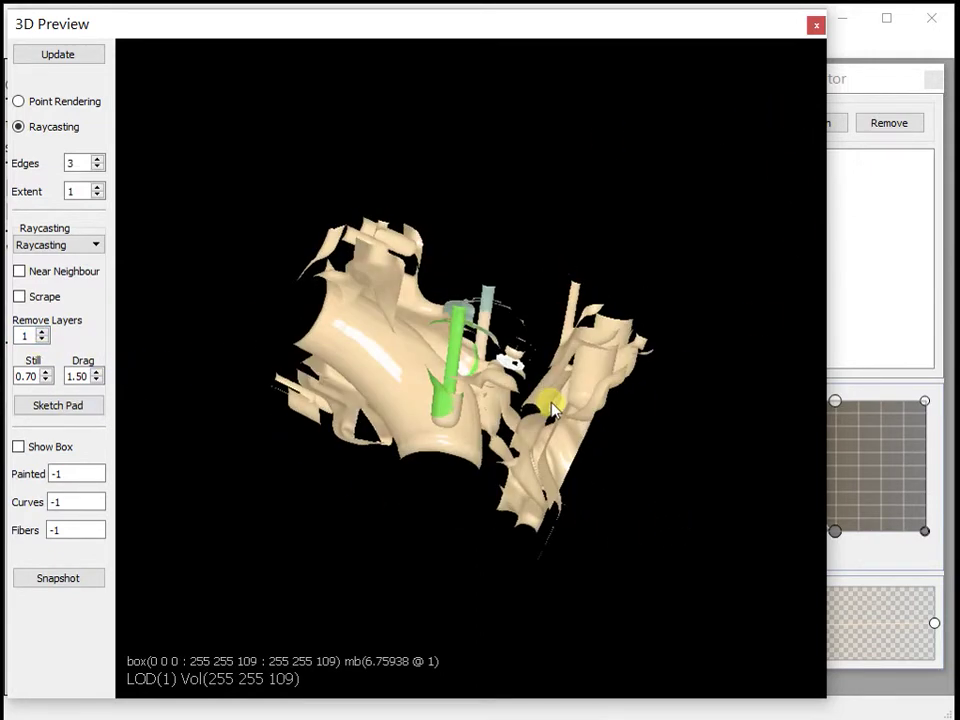
- Display the layer-stripped volume in the Isosurface style
{"action": "left_click", "coordinate": [85, 245]}
{"action": "left_click", "coordinate": [58, 261]}
{"action": "left_click_drag", "start_coordinate": [542, 476], "coordinate": [283, 343]}
- Try the Xray style on the layer-stripped volume and switch back to Raycasting
{"action": "left_click", "coordinate": [72, 244]}
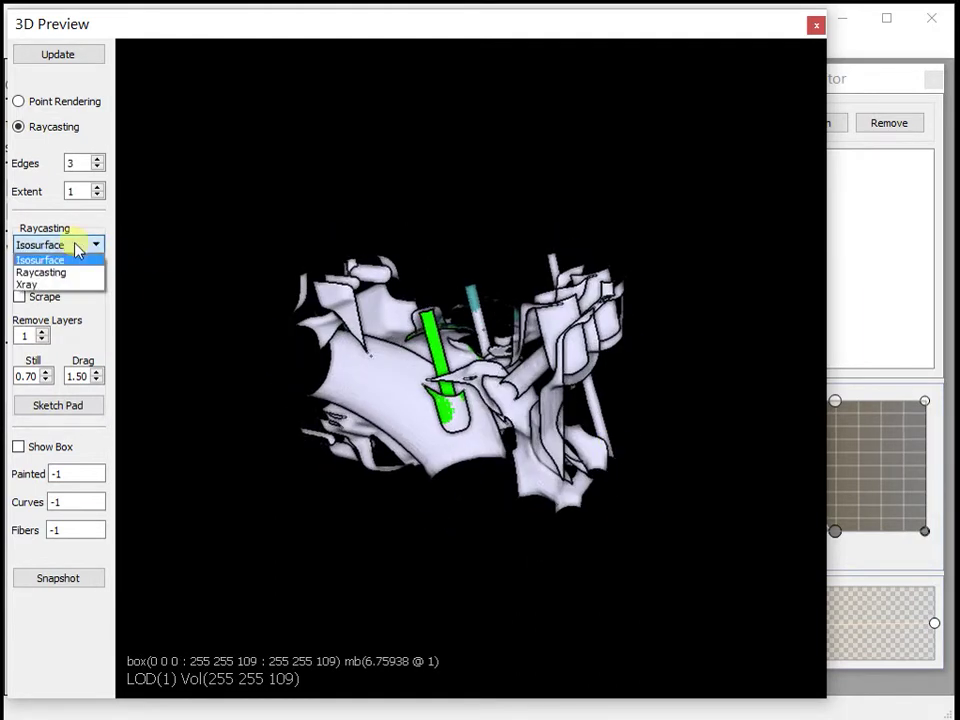
{"action": "left_click", "coordinate": [27, 284]}
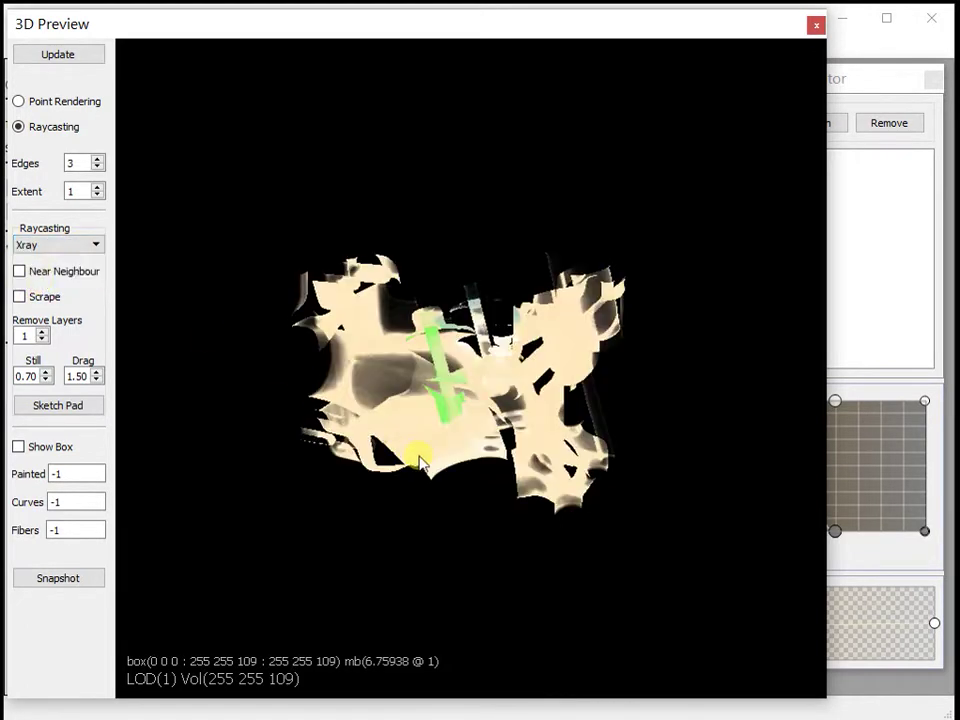
{"action": "left_click_drag", "start_coordinate": [563, 465], "coordinate": [137, 571]}
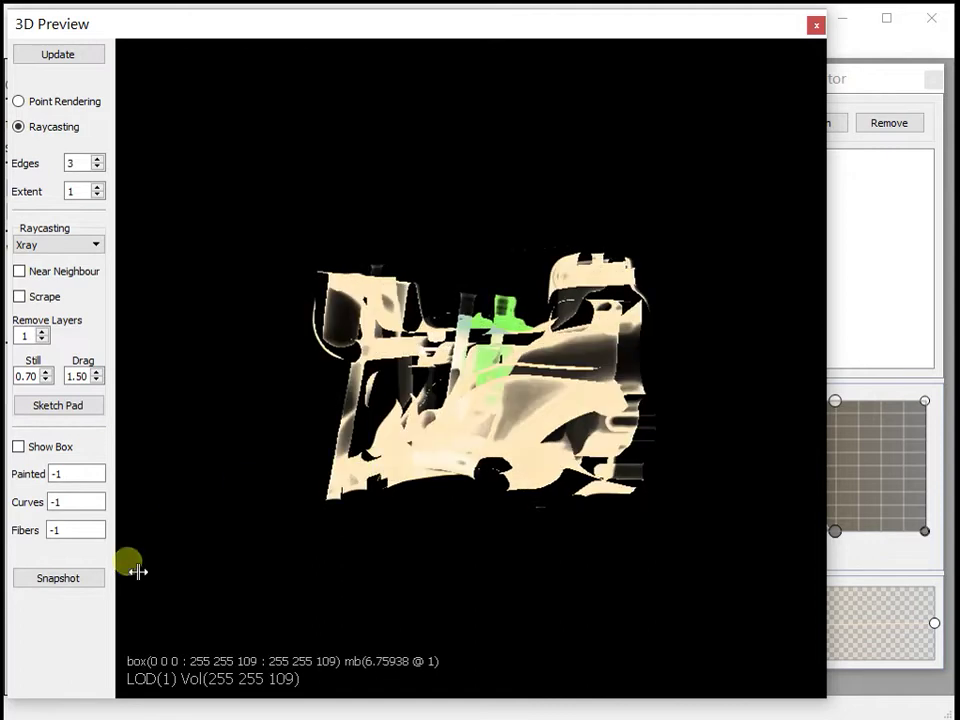
{"action": "left_click", "coordinate": [60, 246]}
{"action": "left_click_drag", "start_coordinate": [540, 400], "coordinate": [617, 446]}
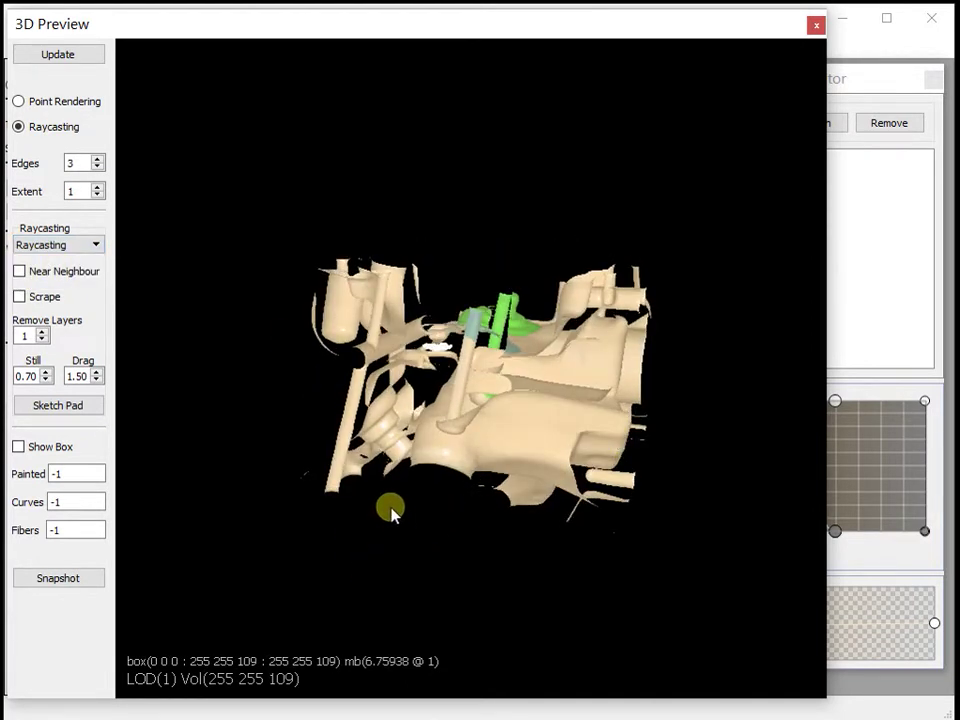
- Shift TF 0's range to the low-intensity end of the histogram, and set the number of removed layers to 0
{"action": "left_click_drag", "start_coordinate": [340, 513], "coordinate": [425, 385]}
{"action": "left_click", "coordinate": [886, 78]}
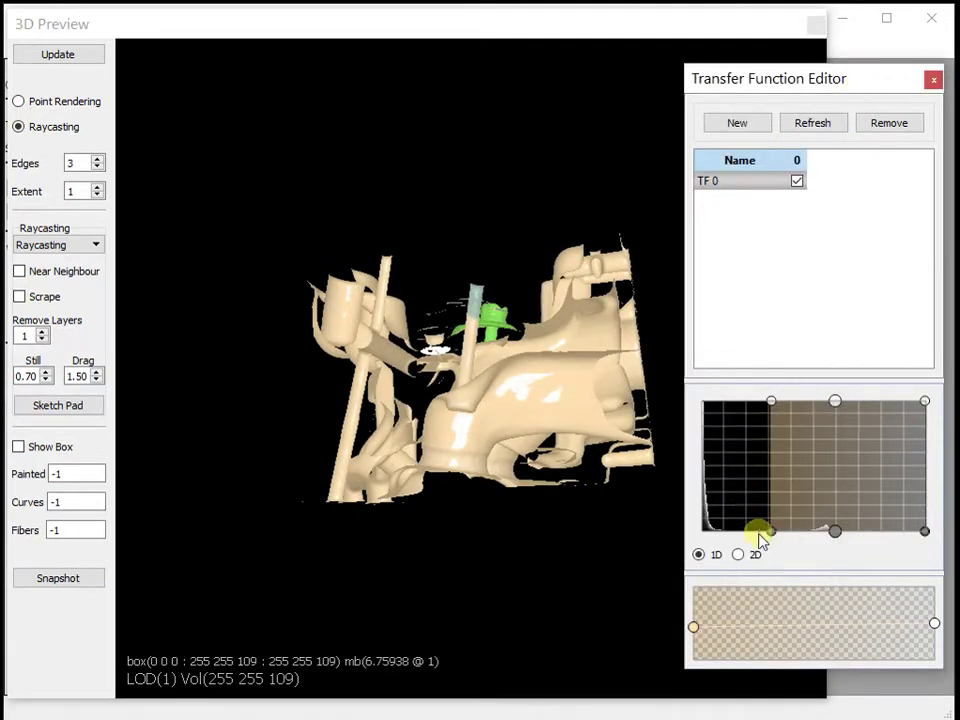
{"action": "left_click_drag", "start_coordinate": [813, 540], "coordinate": [720, 543]}
{"action": "left_click", "coordinate": [836, 532]}
{"action": "left_click", "coordinate": [548, 475]}
{"action": "left_click_drag", "start_coordinate": [435, 352], "coordinate": [293, 360]}
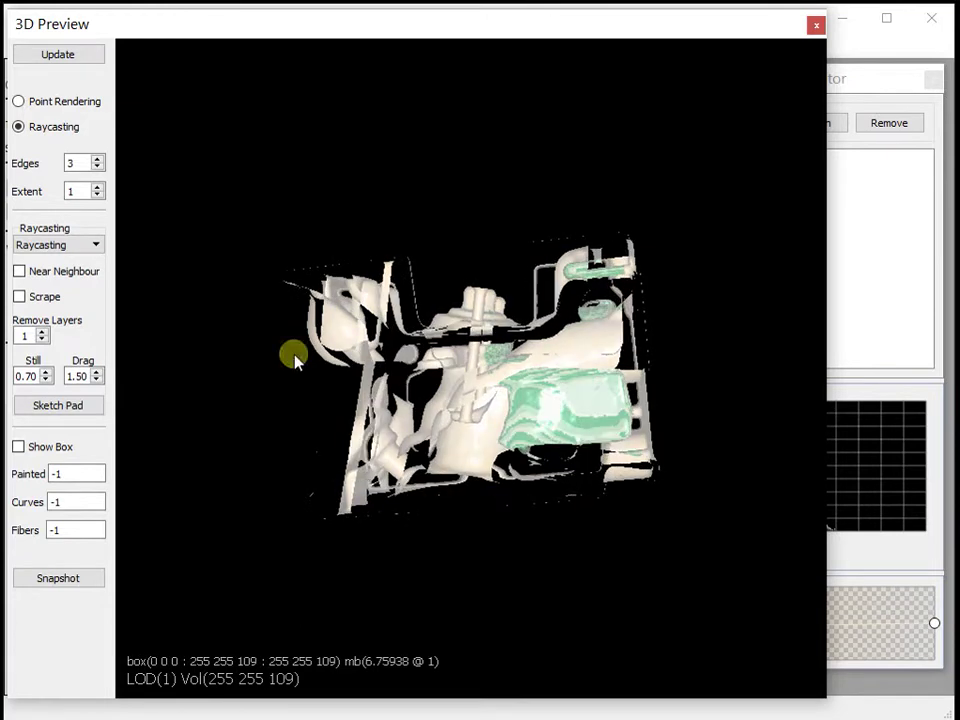
{"action": "left_click", "coordinate": [41, 342]}
{"action": "left_click_drag", "start_coordinate": [444, 343], "coordinate": [437, 247]}
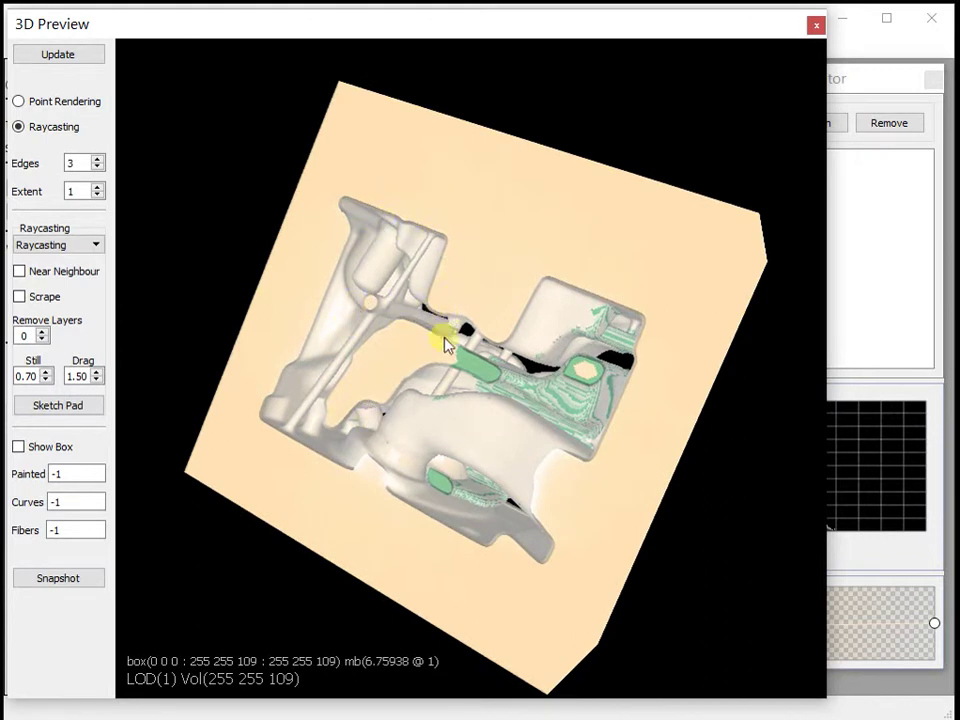
- Add a second transfer function and adjust its range to span the middle to highest intensities of the histogram
{"action": "left_click", "coordinate": [859, 53]}
{"action": "left_click", "coordinate": [841, 104]}
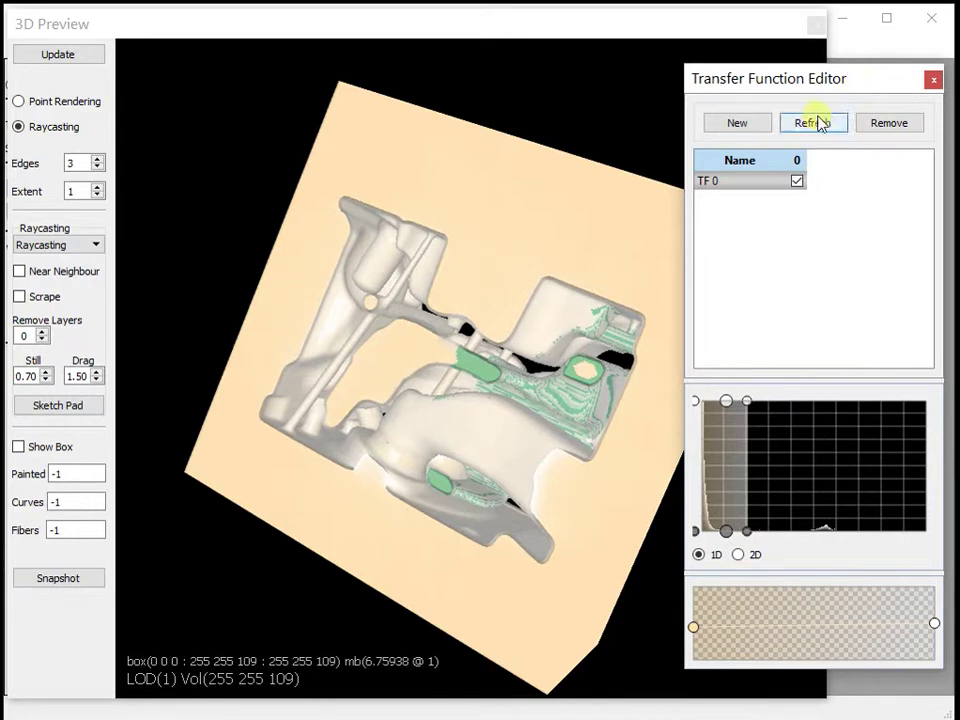
{"action": "left_click", "coordinate": [742, 123]}
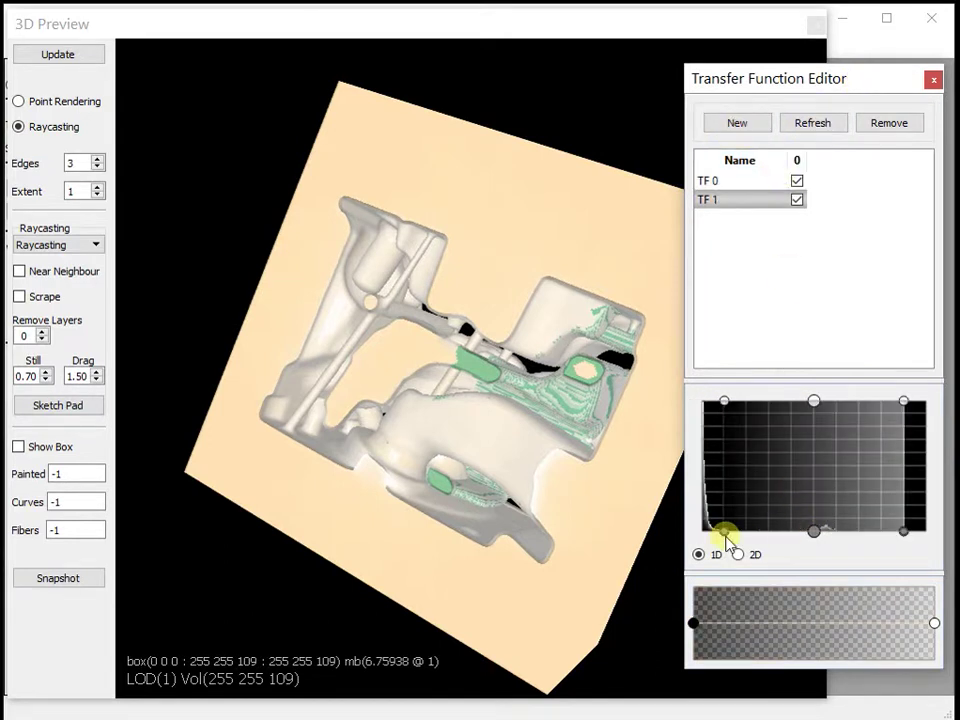
{"action": "left_click_drag", "start_coordinate": [726, 534], "coordinate": [785, 535]}
{"action": "left_click_drag", "start_coordinate": [901, 533], "coordinate": [930, 533]}
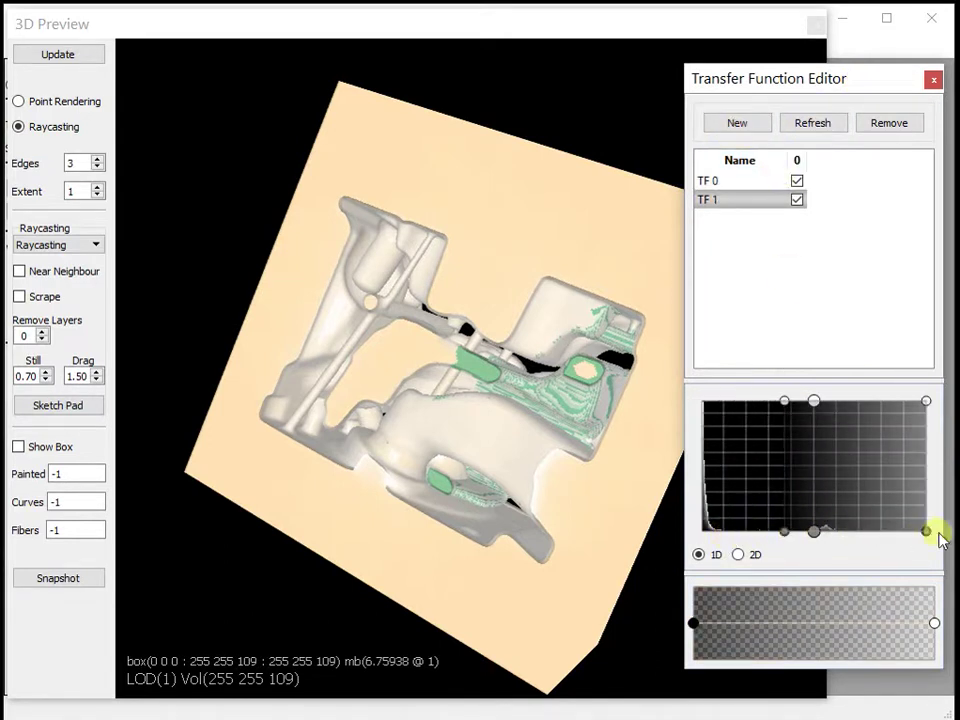
{"action": "left_click", "coordinate": [510, 504]}
{"action": "left_click_drag", "start_coordinate": [445, 540], "coordinate": [467, 561]}
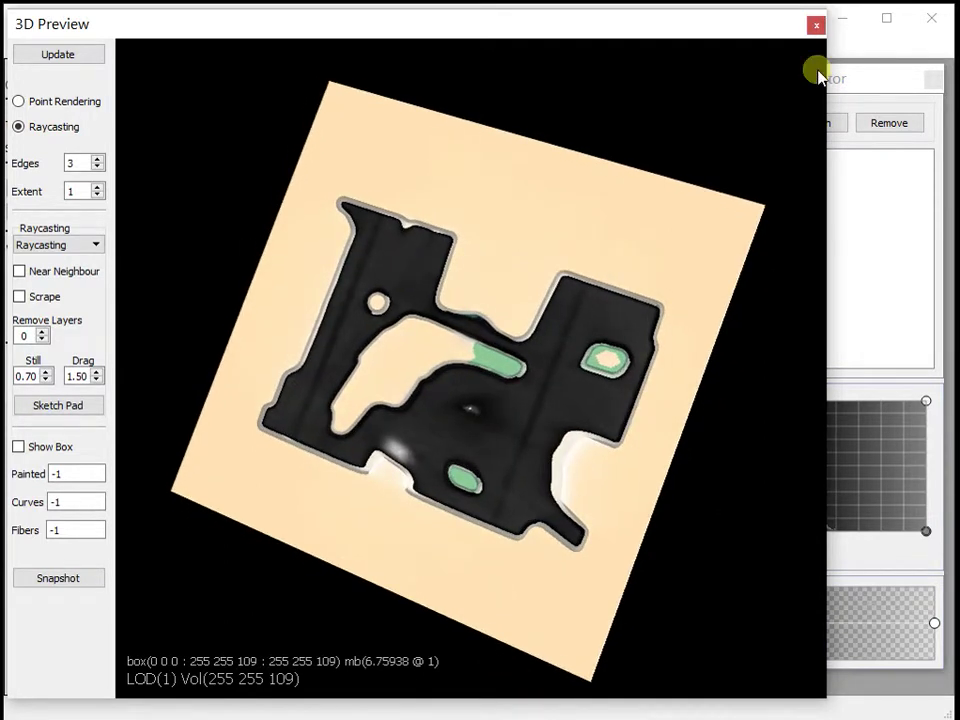
- Turn off TF 1 and examine the volume from several sides with 1 layer removed
{"action": "left_click", "coordinate": [844, 86]}
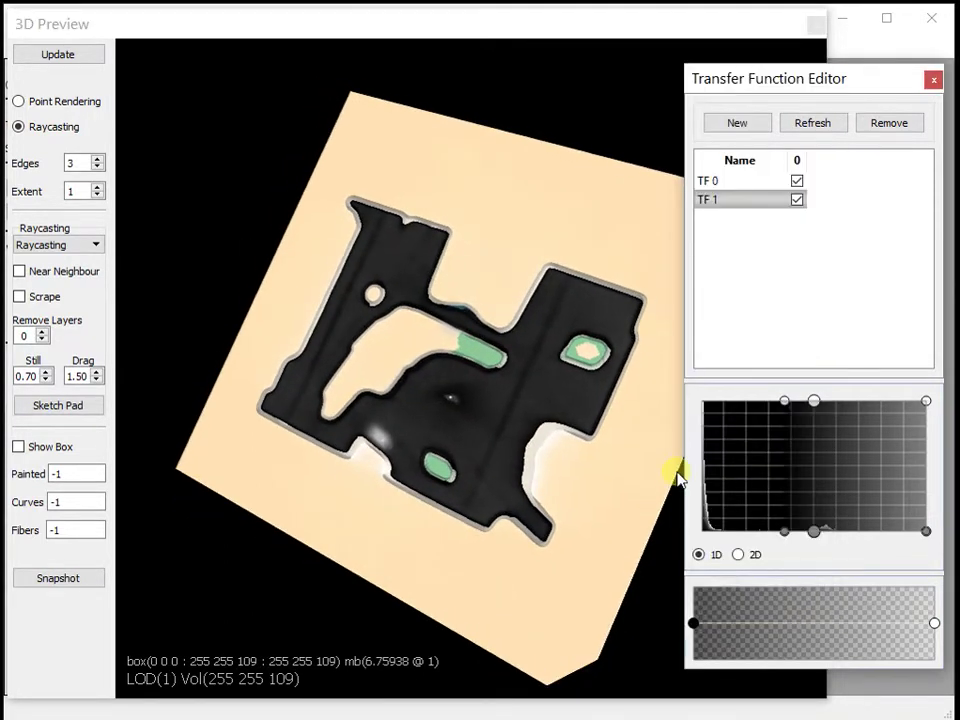
{"action": "left_click_drag", "start_coordinate": [430, 560], "coordinate": [525, 617]}
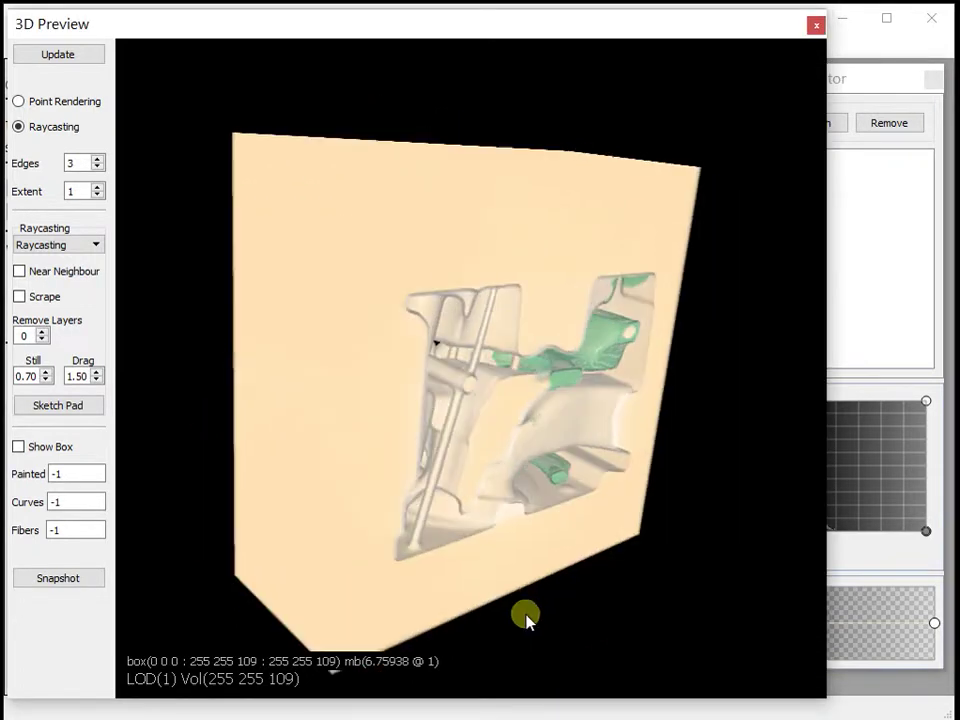
{"action": "left_click", "coordinate": [43, 332]}
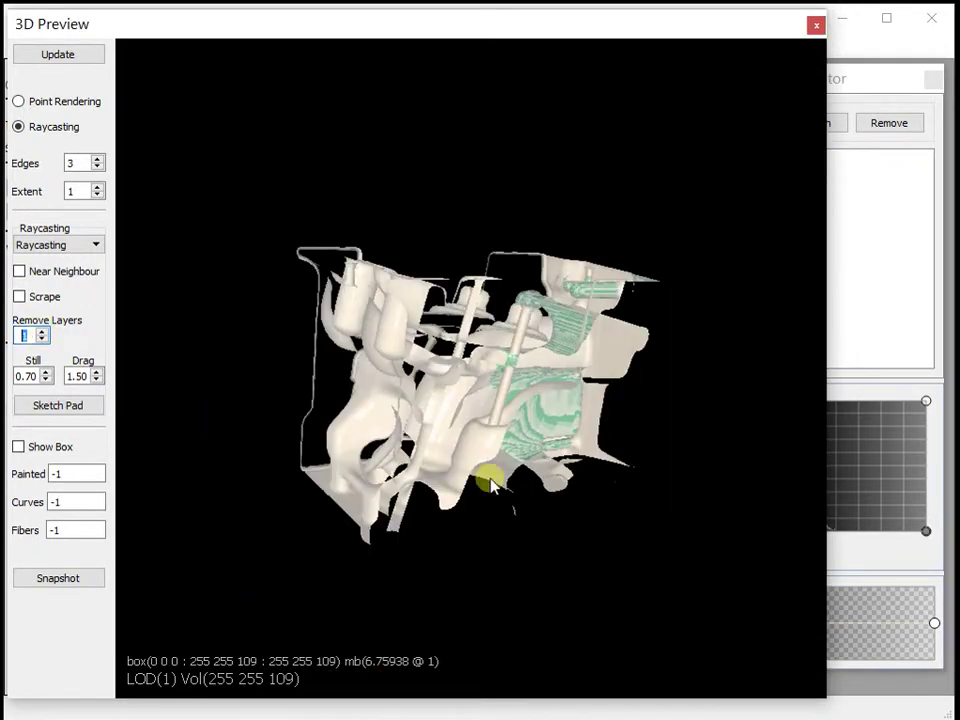
{"action": "left_click_drag", "start_coordinate": [664, 441], "coordinate": [517, 510]}
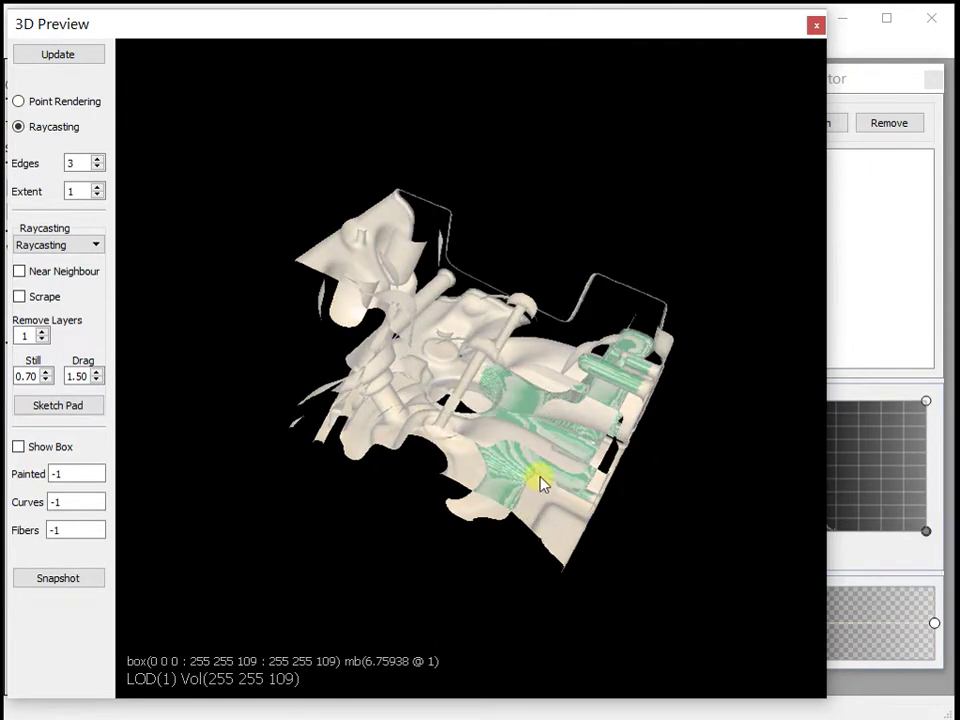
{"action": "left_click_drag", "start_coordinate": [694, 290], "coordinate": [617, 375]}
{"action": "left_click_drag", "start_coordinate": [670, 453], "coordinate": [281, 349]}
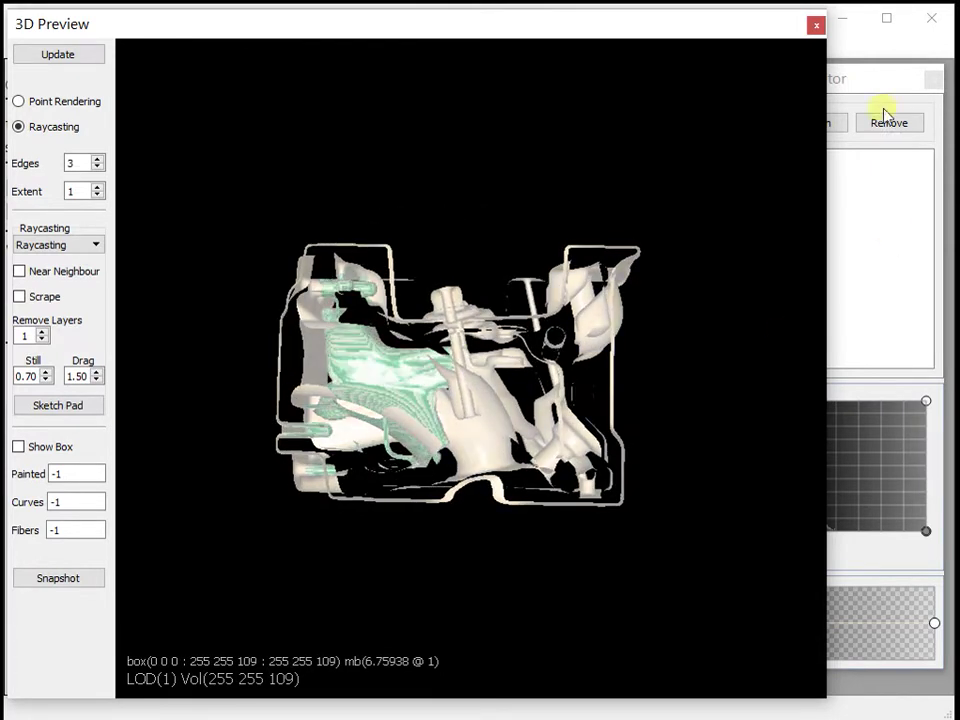
- Extend TF 0's upper limit past the small material peak in the histogram and examine the layer-stripped part
{"action": "left_click", "coordinate": [857, 95]}
{"action": "left_click", "coordinate": [740, 182]}
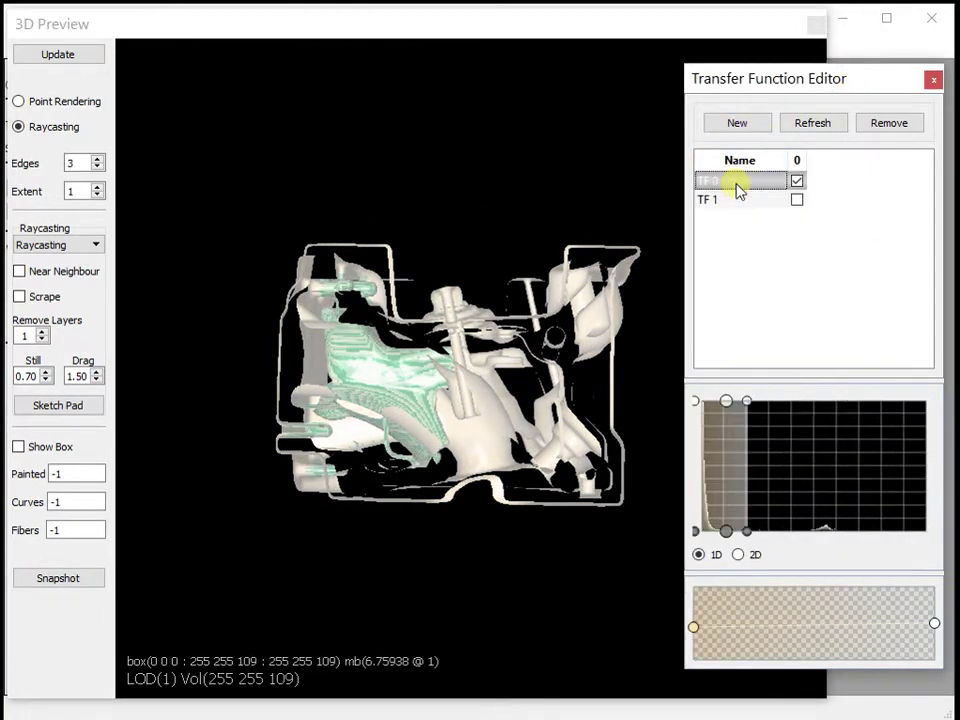
{"action": "left_click_drag", "start_coordinate": [748, 536], "coordinate": [840, 538]}
{"action": "left_click", "coordinate": [510, 510]}
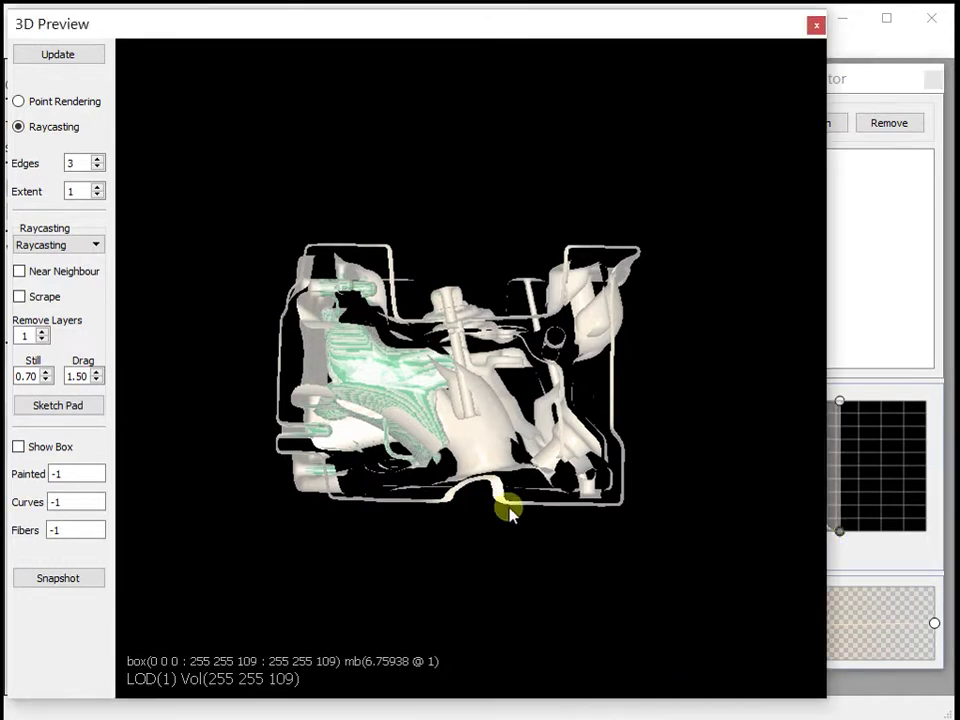
{"action": "left_click_drag", "start_coordinate": [606, 343], "coordinate": [250, 362]}
- Display the volume with only TF 1 enabled, lowering its upper limit to a narrow band around the material peak
{"action": "left_click", "coordinate": [880, 395]}
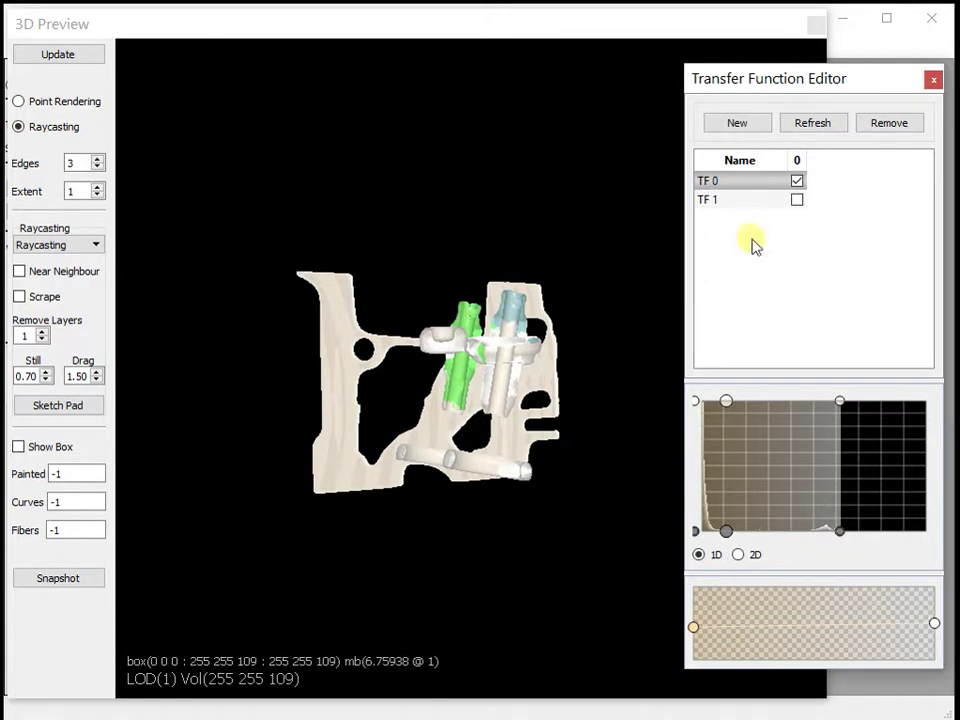
{"action": "left_click", "coordinate": [772, 201]}
{"action": "left_click", "coordinate": [797, 182]}
{"action": "left_click", "coordinate": [797, 200]}
{"action": "left_click_drag", "start_coordinate": [925, 535], "coordinate": [857, 540]}
{"action": "left_click", "coordinate": [500, 515]}
{"action": "left_click_drag", "start_coordinate": [500, 515], "coordinate": [510, 240]}
- Set the number of removed layers to 0 and examine the grey part and its tagged regions
{"action": "left_click", "coordinate": [43, 340]}
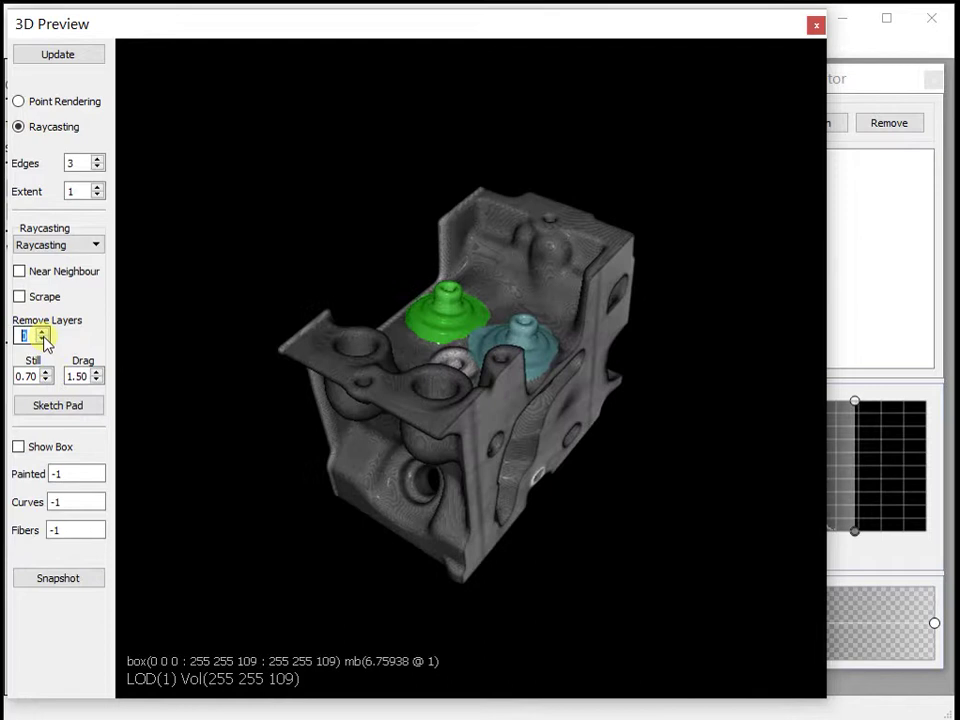
{"action": "left_click_drag", "start_coordinate": [430, 480], "coordinate": [294, 360]}
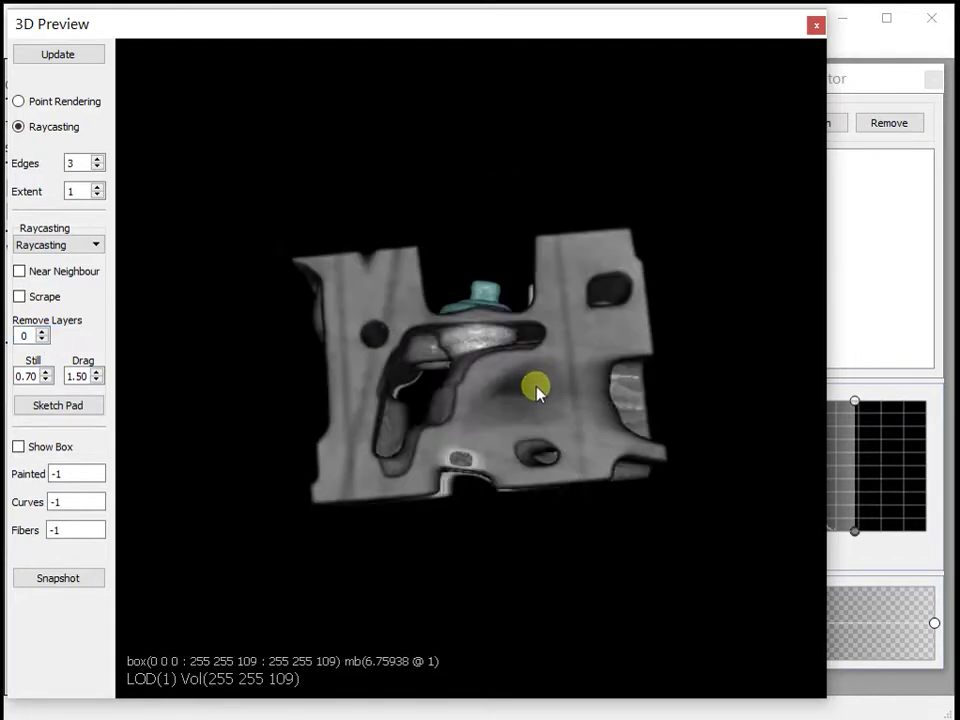
{"action": "left_click_drag", "start_coordinate": [484, 355], "coordinate": [485, 325]}
{"action": "left_click_drag", "start_coordinate": [498, 452], "coordinate": [484, 330]}
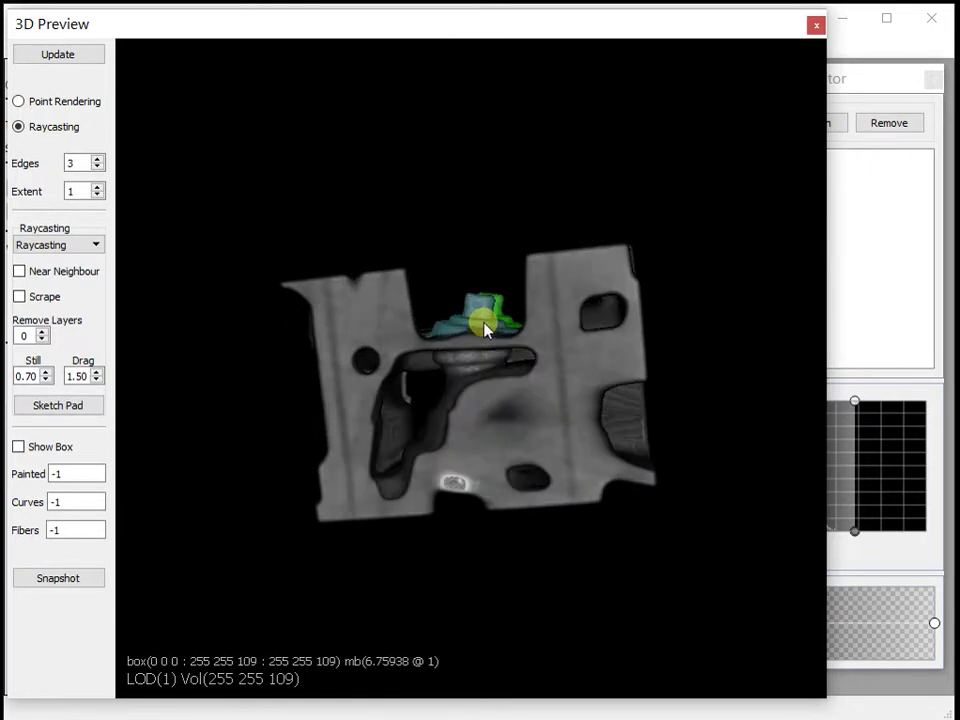
- Shift TF 1's whole range to the high-intensity end of the histogram and examine the dense components
{"action": "left_click", "coordinate": [893, 402]}
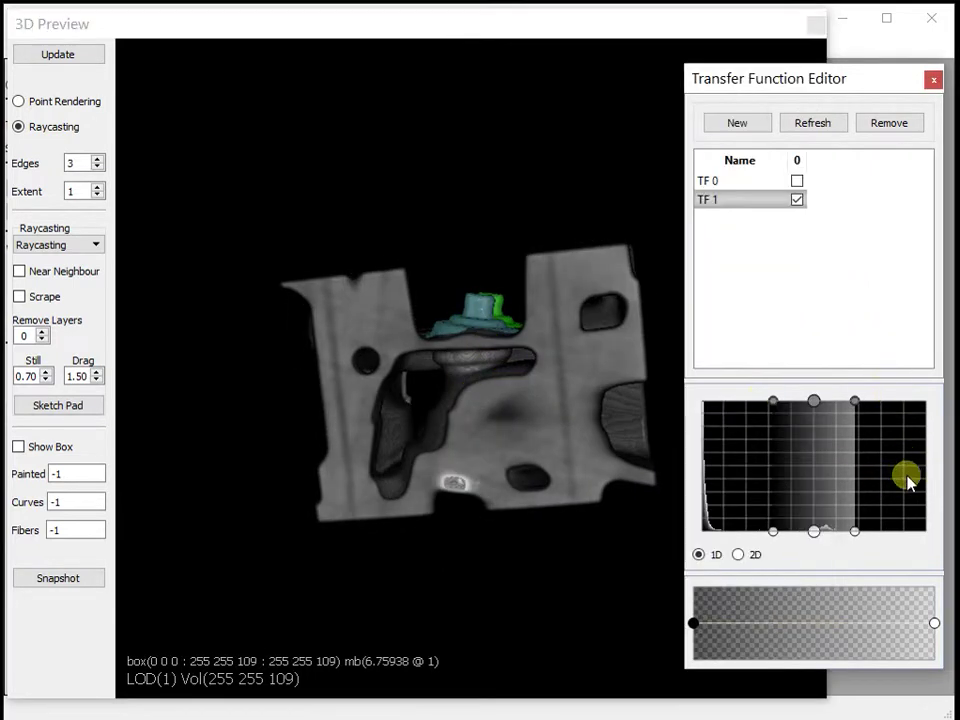
{"action": "left_click", "coordinate": [796, 197]}
{"action": "left_click_drag", "start_coordinate": [815, 532], "coordinate": [876, 533]}
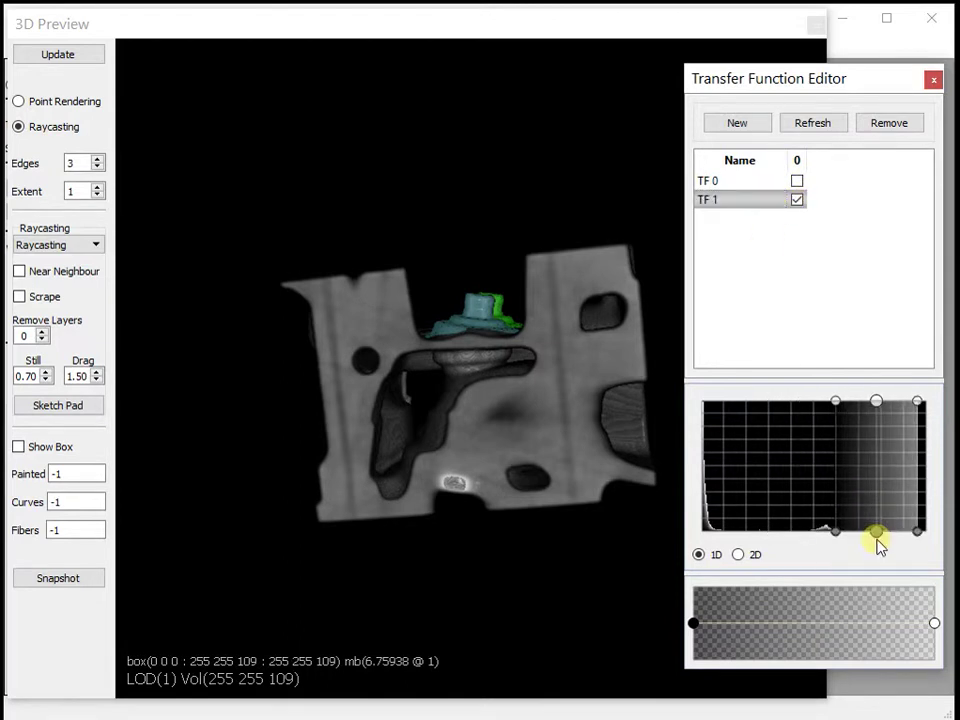
{"action": "left_click_drag", "start_coordinate": [665, 492], "coordinate": [592, 474]}
{"action": "left_click_drag", "start_coordinate": [452, 410], "coordinate": [800, 323]}
- Enable TF 0 together with TF 1, and turn TF 1 off to compare the rendered volume
{"action": "left_click", "coordinate": [838, 255]}
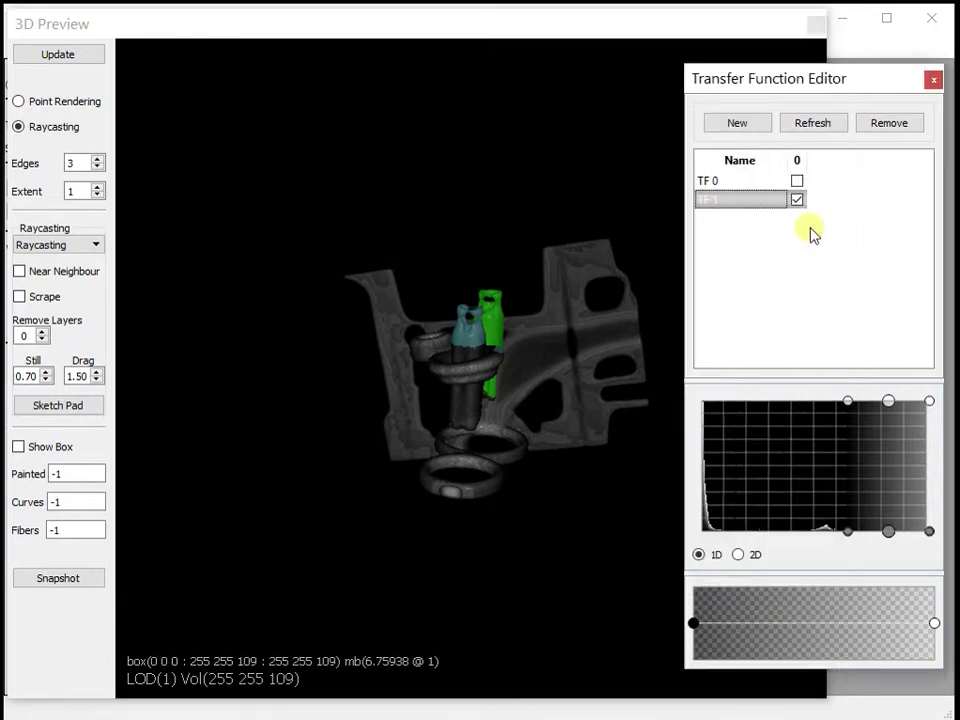
{"action": "left_click", "coordinate": [799, 185]}
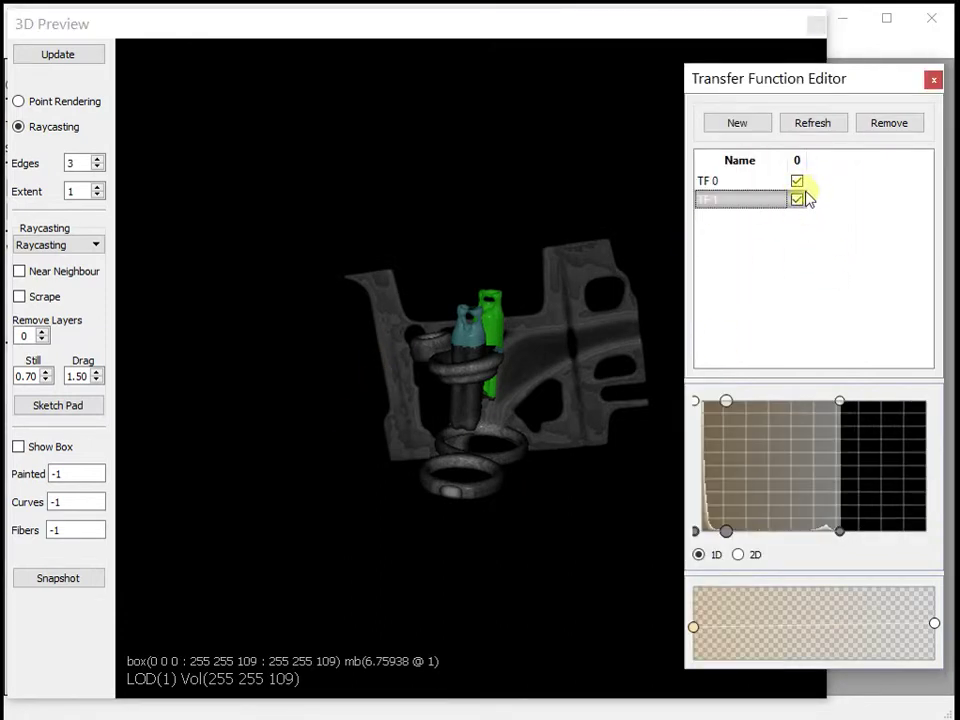
{"action": "left_click_drag", "start_coordinate": [458, 218], "coordinate": [768, 288]}
{"action": "left_click", "coordinate": [911, 246]}
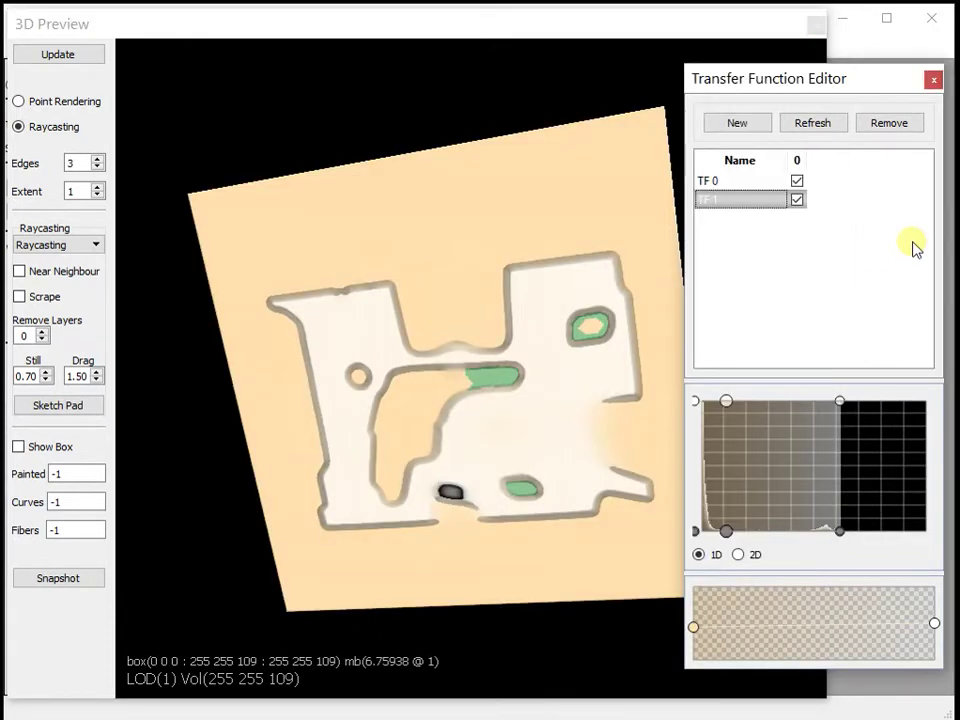
{"action": "left_click", "coordinate": [798, 197]}
{"action": "left_click", "coordinate": [397, 256]}
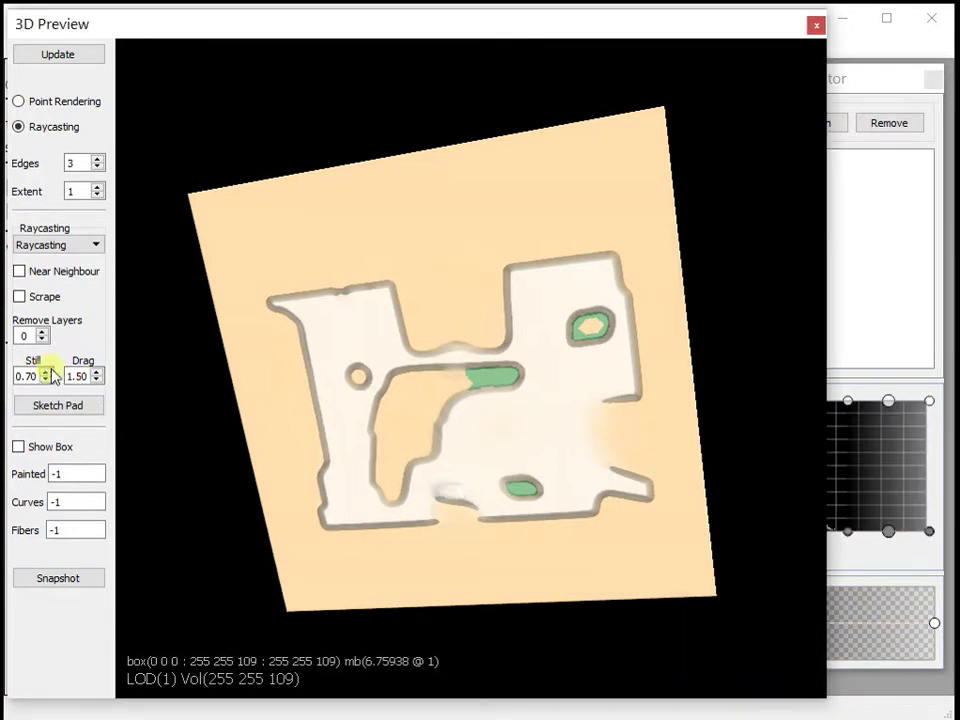
{"action": "left_click_drag", "start_coordinate": [396, 326], "coordinate": [610, 495]}
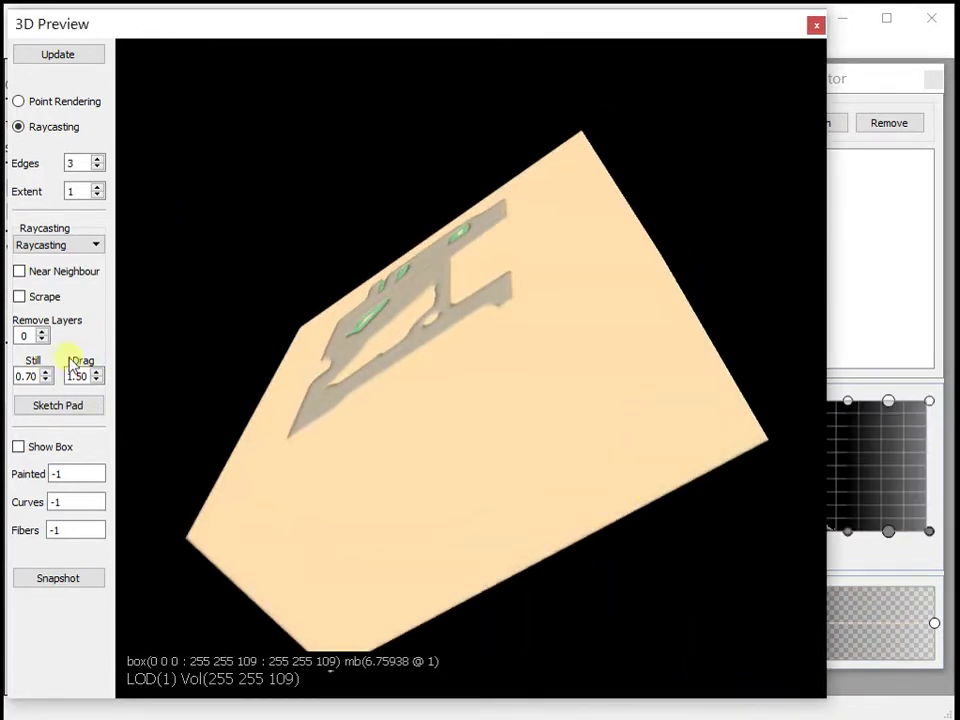
- Set the number of removed layers to 1 and enable TF 1 alongside TF 0, examining the exposed interior
{"action": "left_click", "coordinate": [42, 332]}
{"action": "left_click_drag", "start_coordinate": [454, 531], "coordinate": [443, 389]}
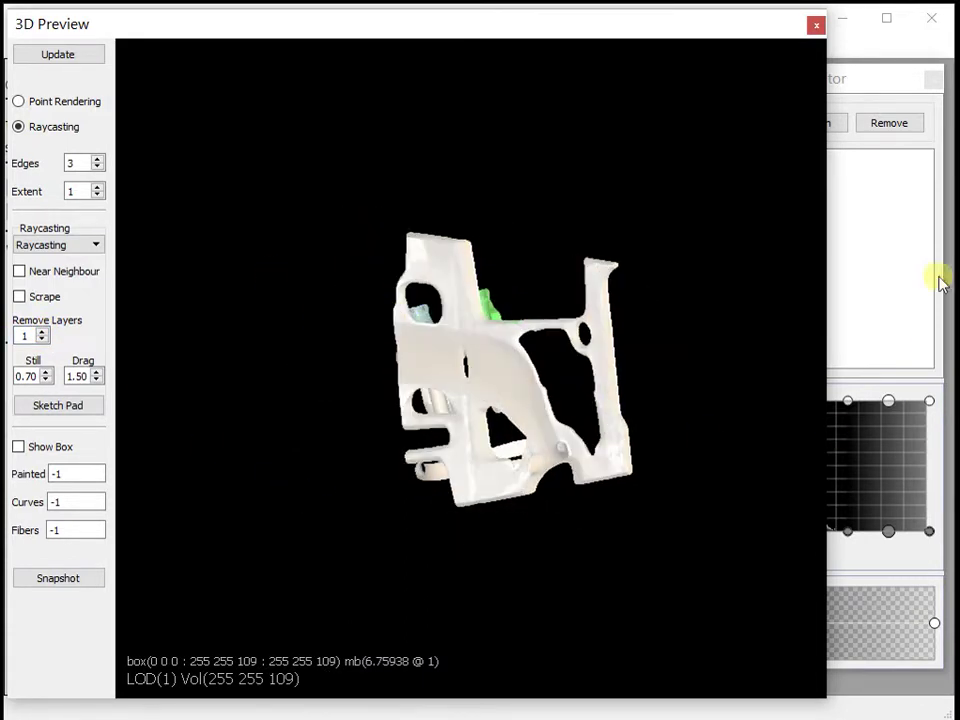
{"action": "left_click", "coordinate": [889, 79]}
{"action": "left_click", "coordinate": [797, 201]}
{"action": "left_click", "coordinate": [738, 537]}
{"action": "left_click_drag", "start_coordinate": [768, 285], "coordinate": [512, 450]}
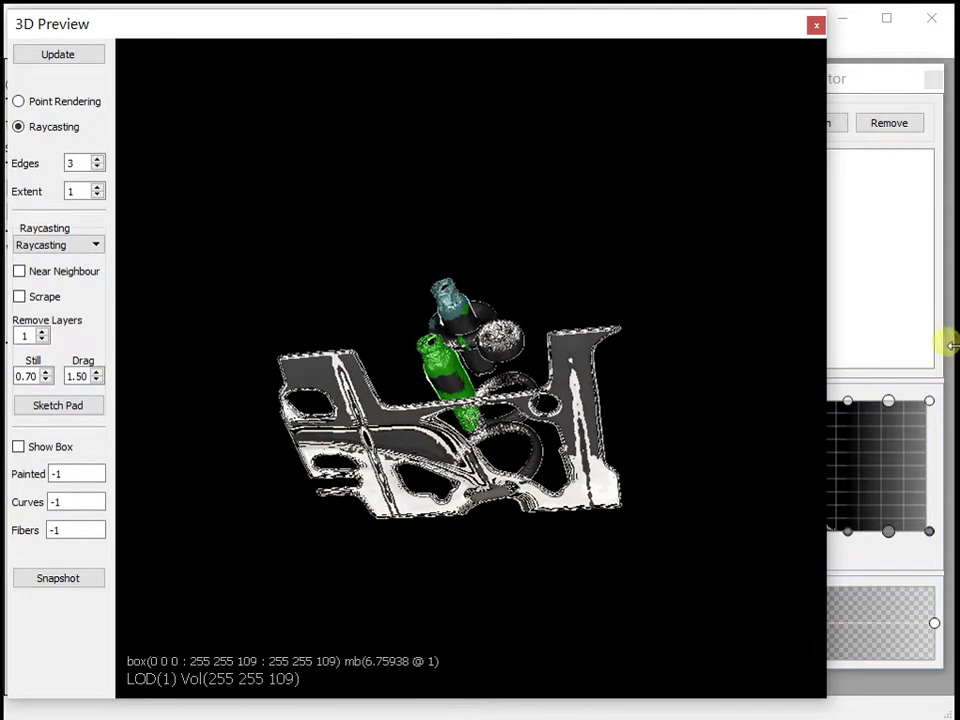
- Lower TF 0's upper limit below the material peak, and set the number of removed layers to 0
{"action": "left_click", "coordinate": [921, 279]}
{"action": "left_click", "coordinate": [735, 180]}
{"action": "left_click_drag", "start_coordinate": [842, 535], "coordinate": [765, 546]}
{"action": "left_click", "coordinate": [553, 549]}
{"action": "left_click_drag", "start_coordinate": [680, 377], "coordinate": [446, 412]}
{"action": "left_click_drag", "start_coordinate": [478, 562], "coordinate": [403, 485]}
{"action": "left_click", "coordinate": [34, 363]}
{"action": "left_click", "coordinate": [43, 342]}
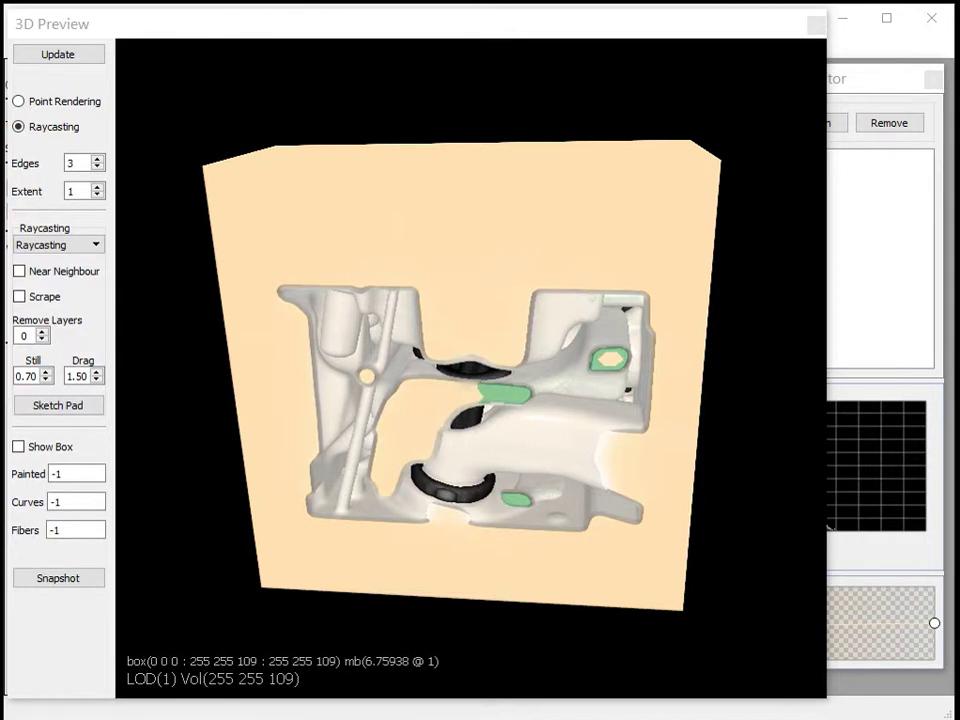
- Render the newly loaded 364 × 394 × 1096 volume by raycasting in the 3D preview
{"action": "left_click_drag", "start_coordinate": [955, 335], "coordinate": [525, 343]}
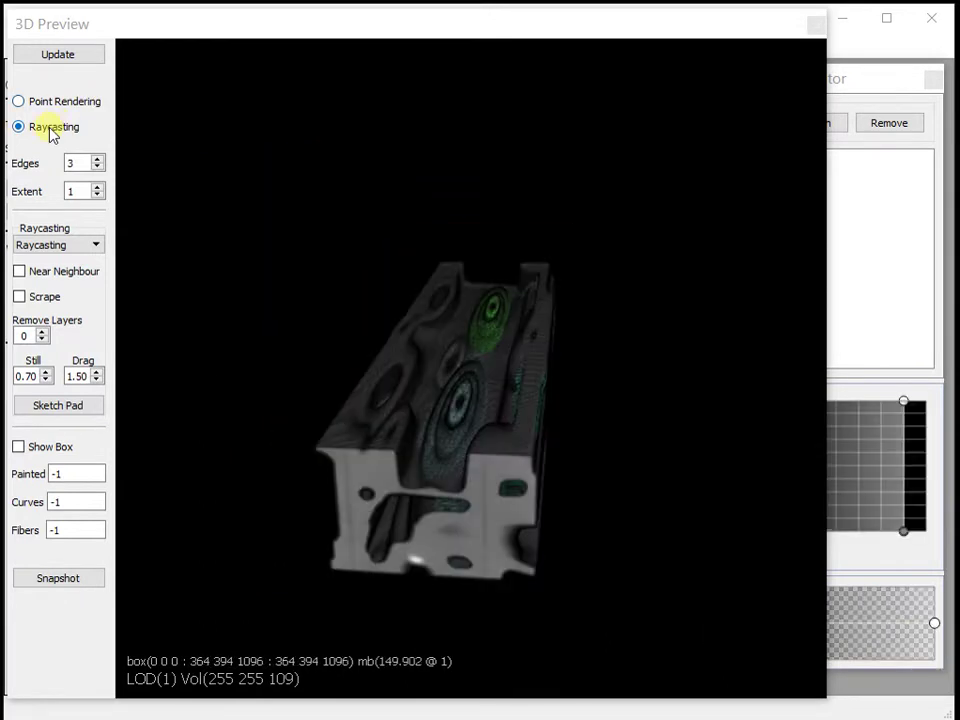
{"action": "left_click", "coordinate": [387, 390]}
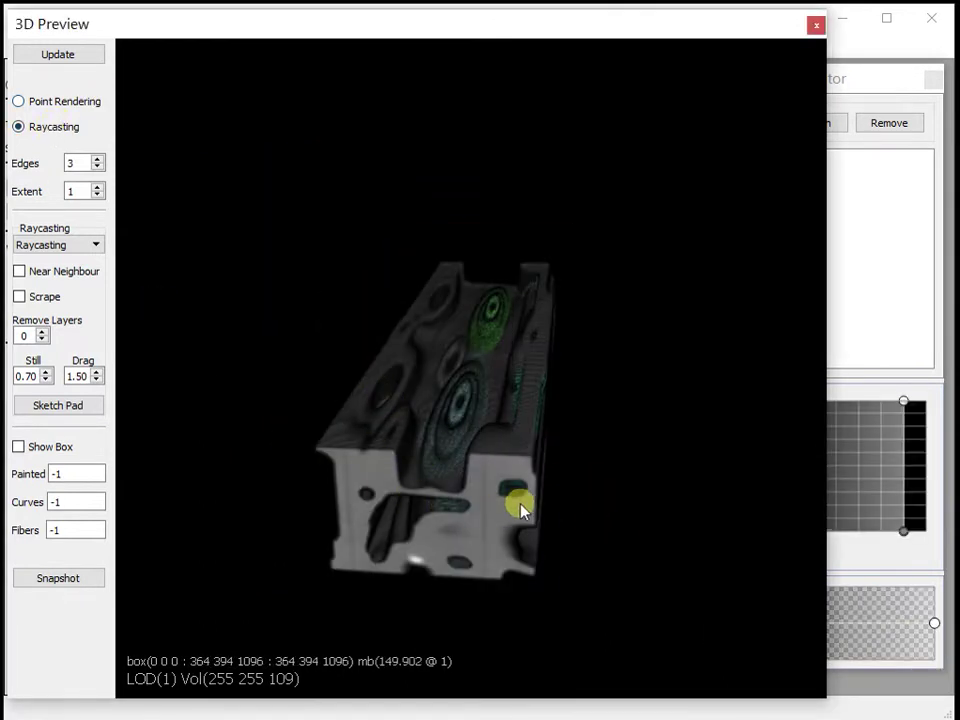
{"action": "left_click_drag", "start_coordinate": [447, 396], "coordinate": [475, 615]}
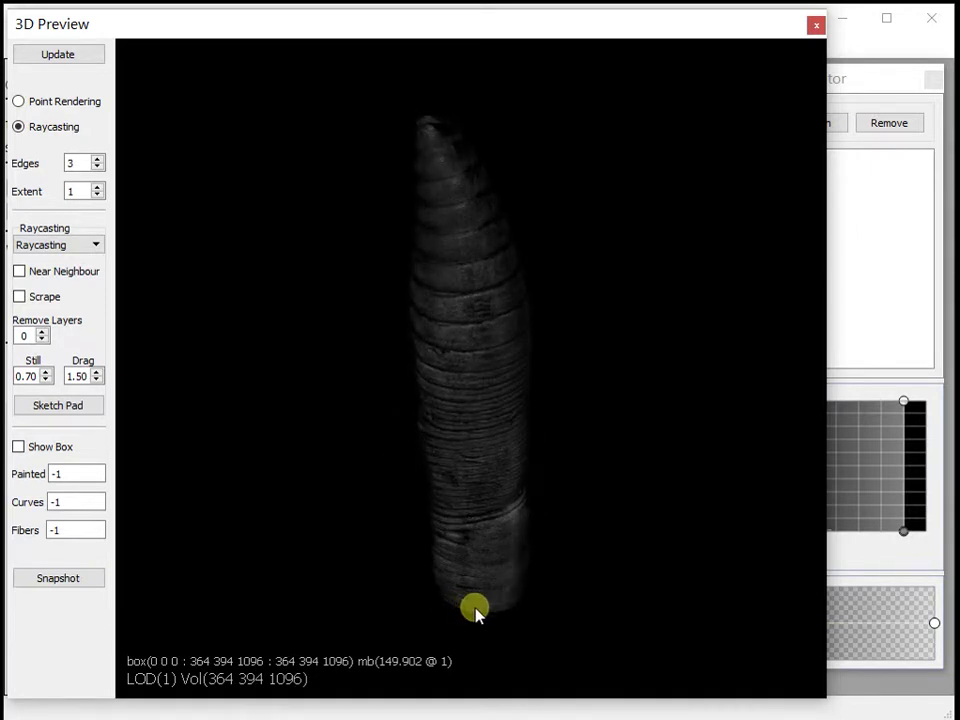
- Lower the upper limit of the new volume's TF 0 to just beyond the histogram's tail
{"action": "left_click", "coordinate": [879, 214]}
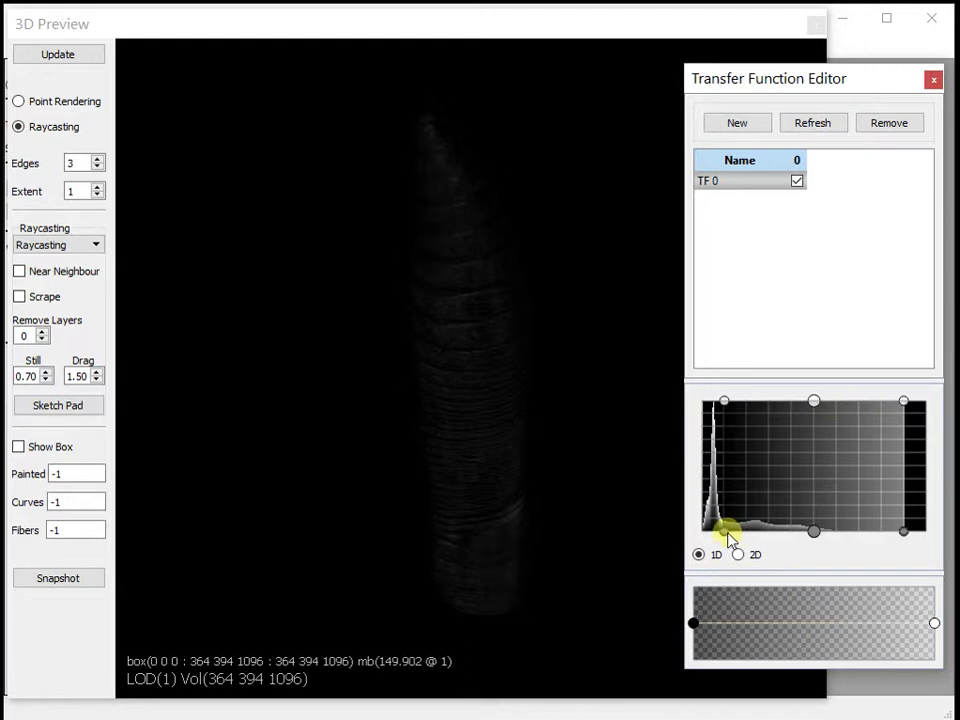
{"action": "left_click_drag", "start_coordinate": [904, 538], "coordinate": [850, 540]}
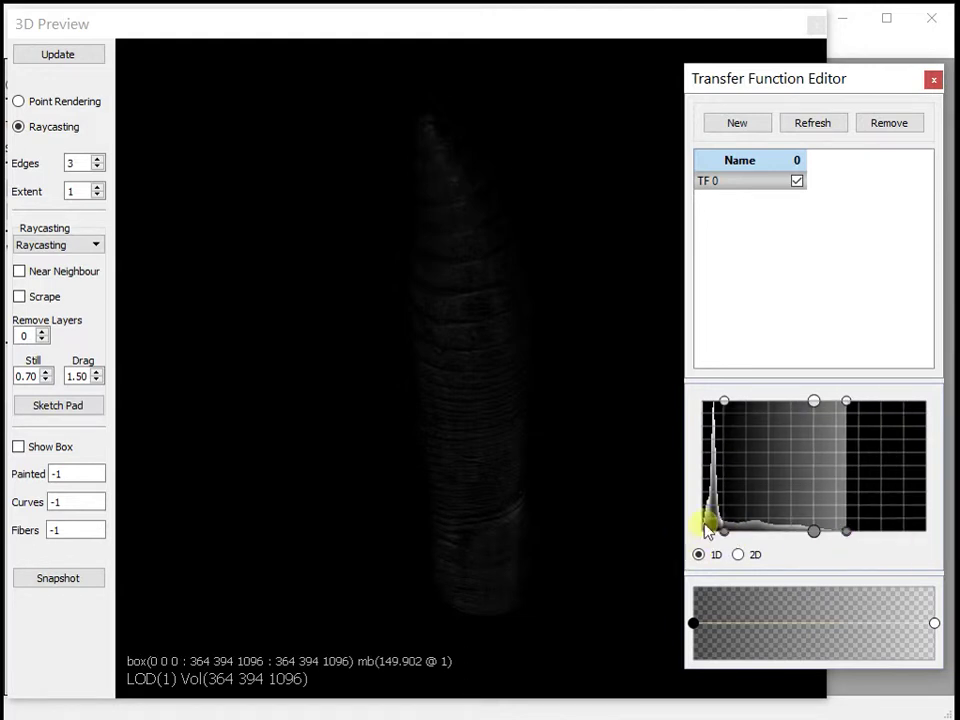
{"action": "left_click", "coordinate": [437, 390]}
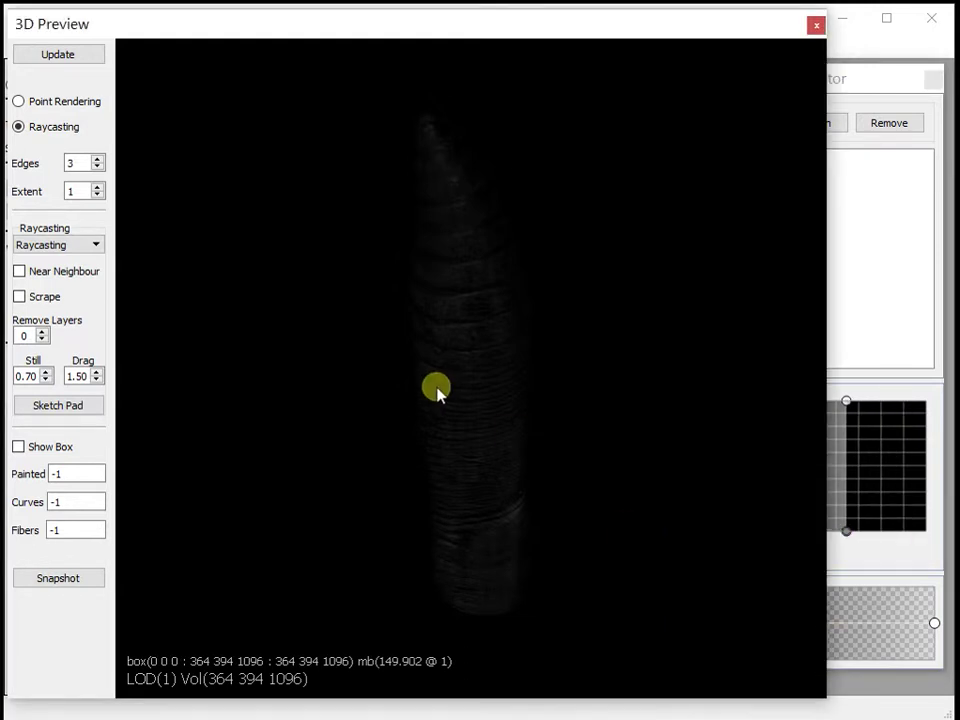
- Display the new volume in the Isosurface style and inspect its surface
{"action": "left_click", "coordinate": [40, 247]}
{"action": "left_click", "coordinate": [40, 260]}
{"action": "left_click_drag", "start_coordinate": [440, 375], "coordinate": [414, 290]}
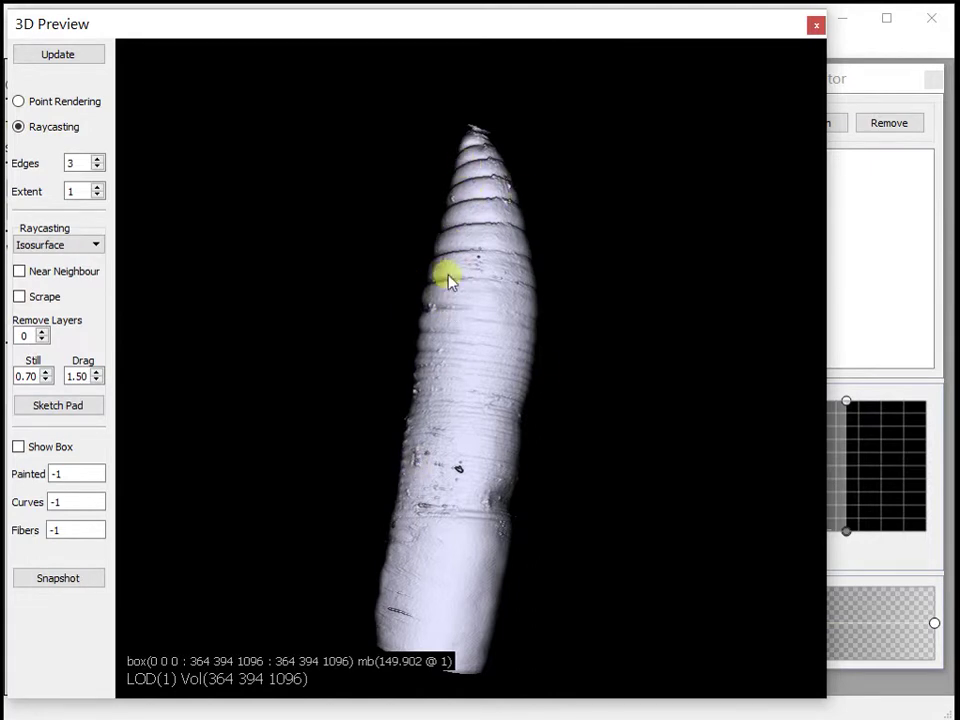
- Clip the volume's lower end with the bounding box so it starts at about 571 along the long axis, and hide the box
{"action": "left_click", "coordinate": [18, 447]}
{"action": "left_click_drag", "start_coordinate": [418, 634], "coordinate": [470, 360]}
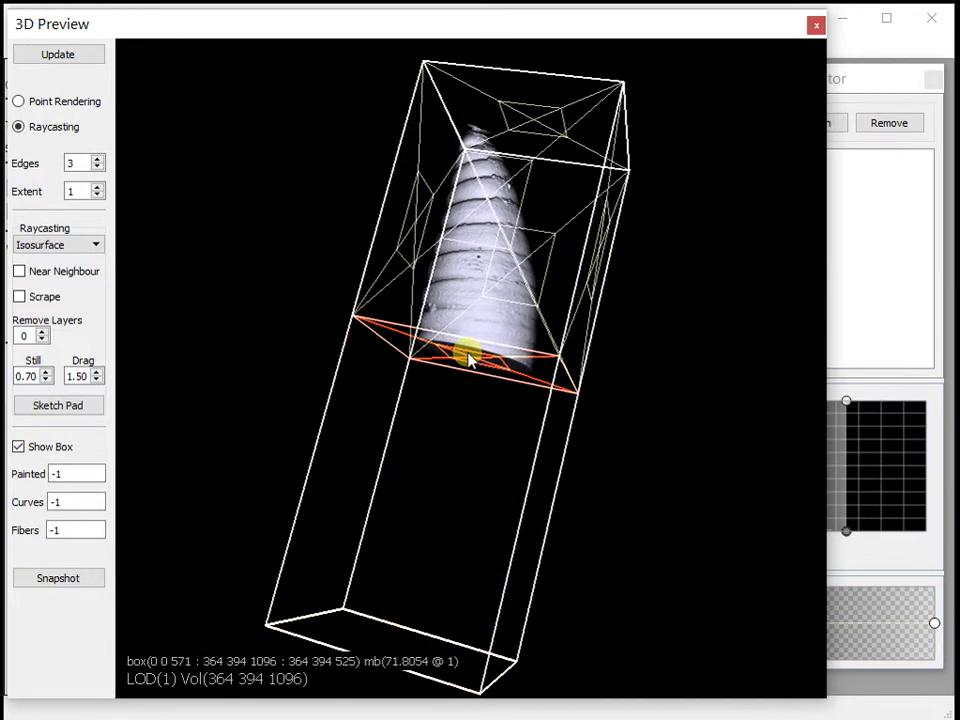
{"action": "left_click", "coordinate": [18, 449]}
{"action": "left_click_drag", "start_coordinate": [621, 221], "coordinate": [585, 292]}
{"action": "right_click_drag", "start_coordinate": [582, 292], "coordinate": [537, 343]}
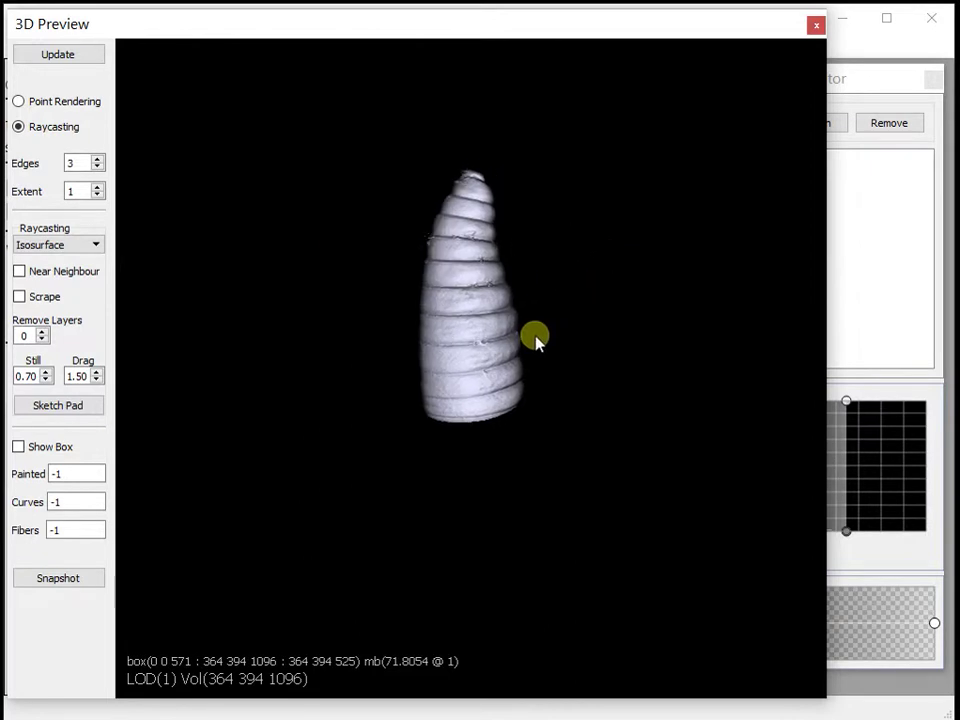
- Set the number of removed layers to 1 for the clipped isosurface
{"action": "left_click", "coordinate": [42, 331]}
{"action": "scroll", "coordinate": [587, 221], "scroll_direction": "up", "scroll_amount": 3}
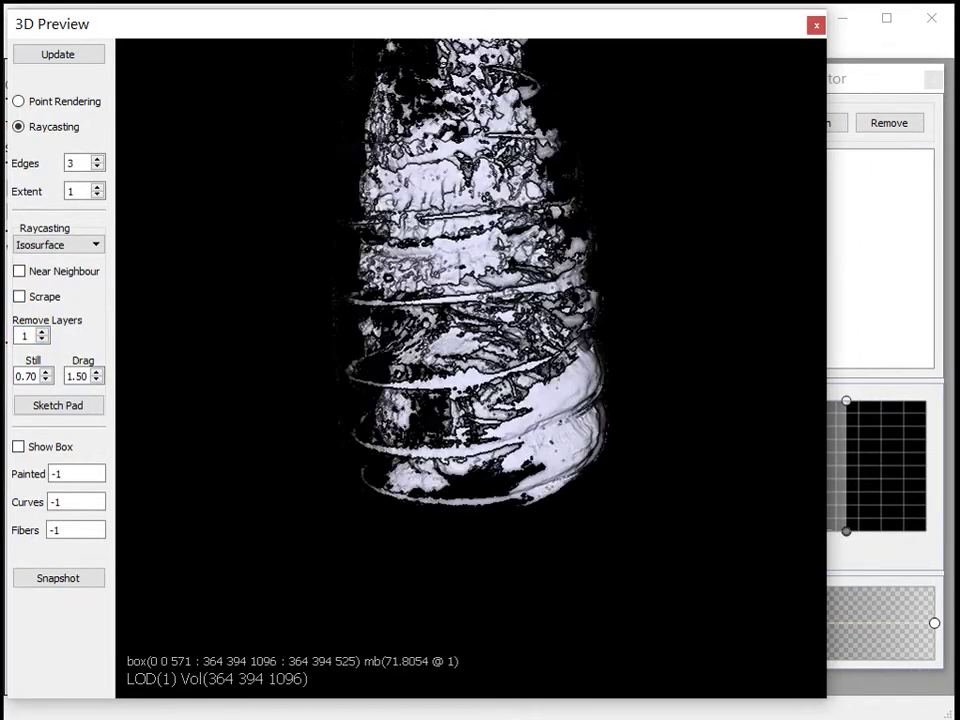
{"action": "left_click_drag", "start_coordinate": [671, 369], "coordinate": [645, 414]}
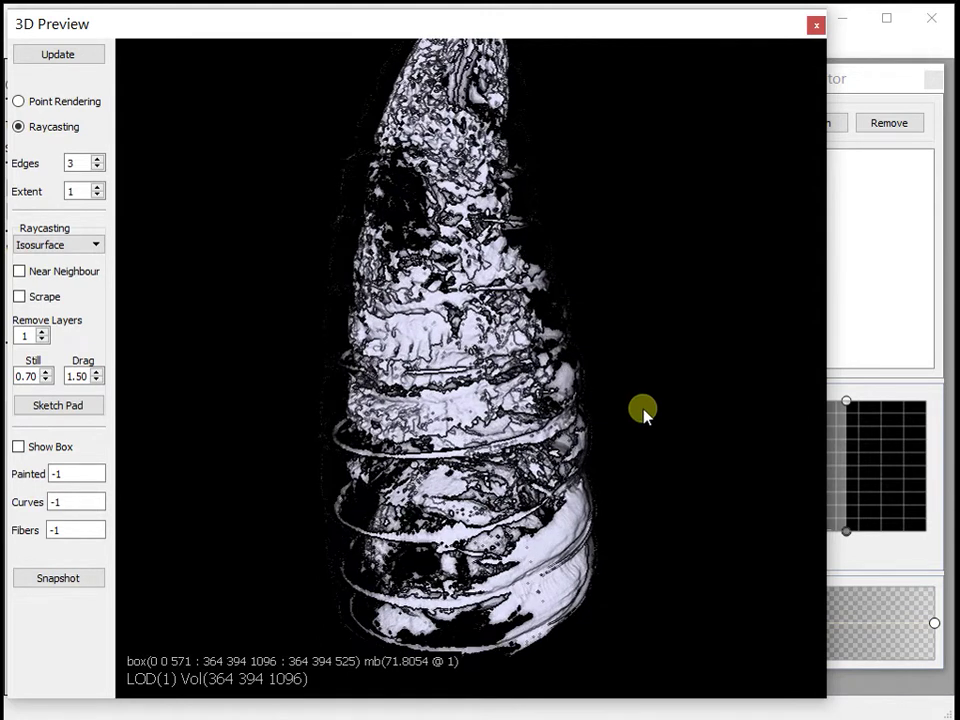
- Raise the lower limit of TF 0 further past the main histogram peak and check the exposed internal structure
{"action": "left_click", "coordinate": [872, 268]}
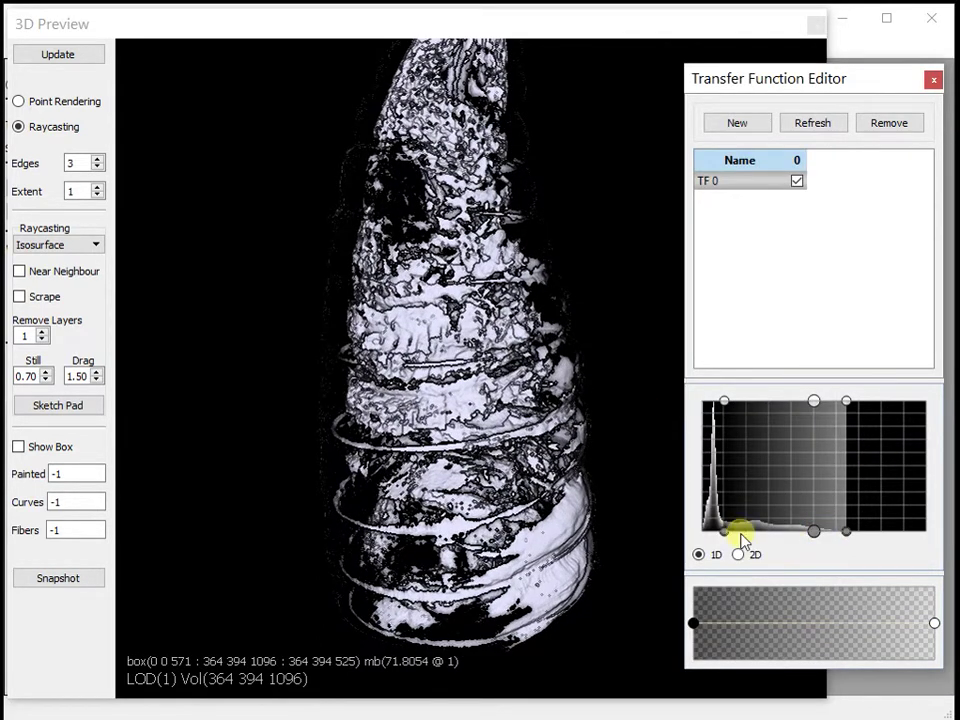
{"action": "left_click", "coordinate": [561, 499]}
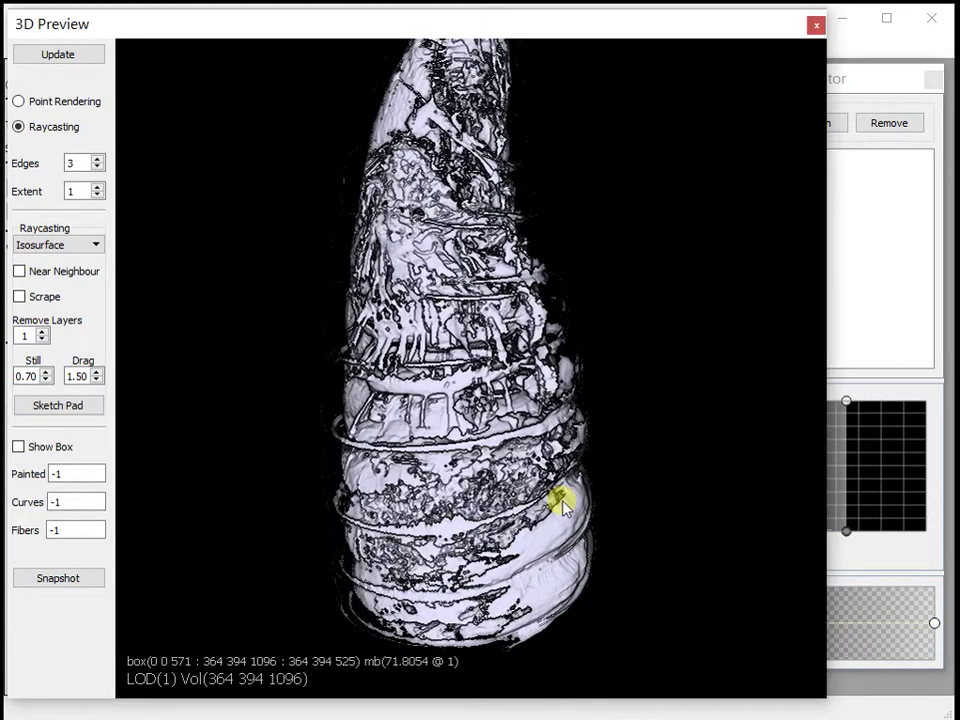
{"action": "left_click_drag", "start_coordinate": [510, 309], "coordinate": [568, 447]}
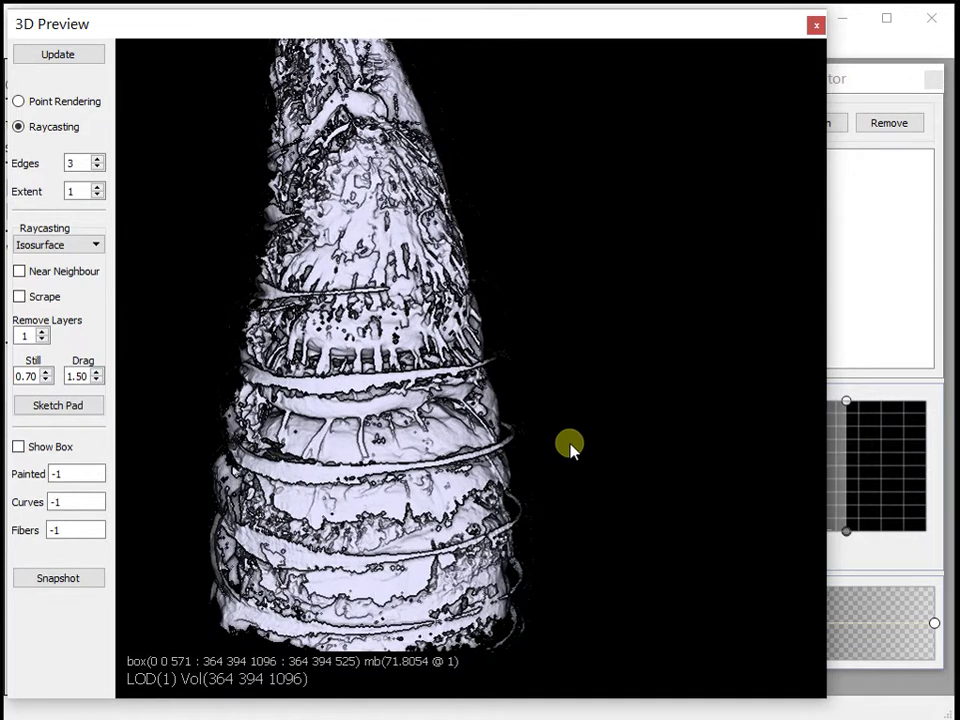
- Compare the clipped volume with 0 and 1 removed layers, and switch its rendering style to Raycasting
{"action": "left_click", "coordinate": [42, 332]}
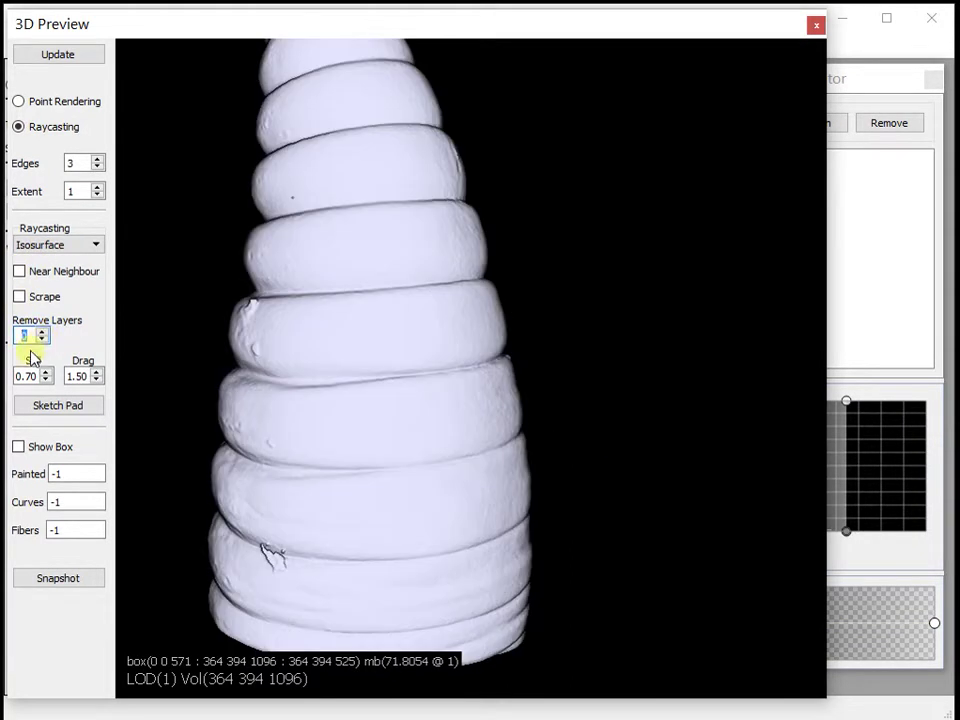
{"action": "left_click", "coordinate": [42, 340]}
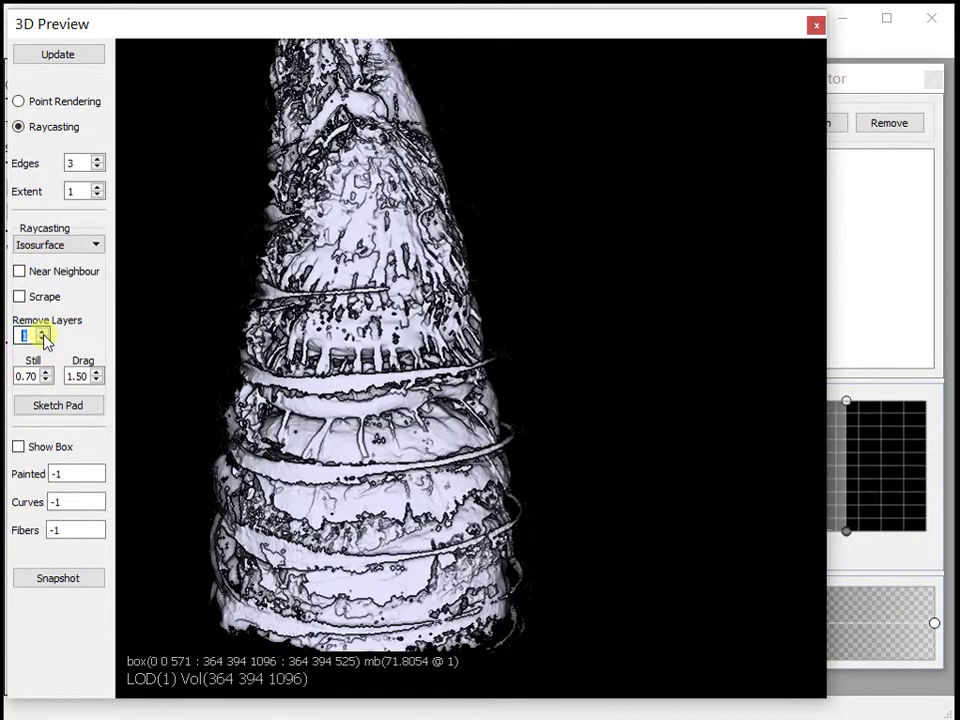
{"action": "left_click", "coordinate": [50, 245]}
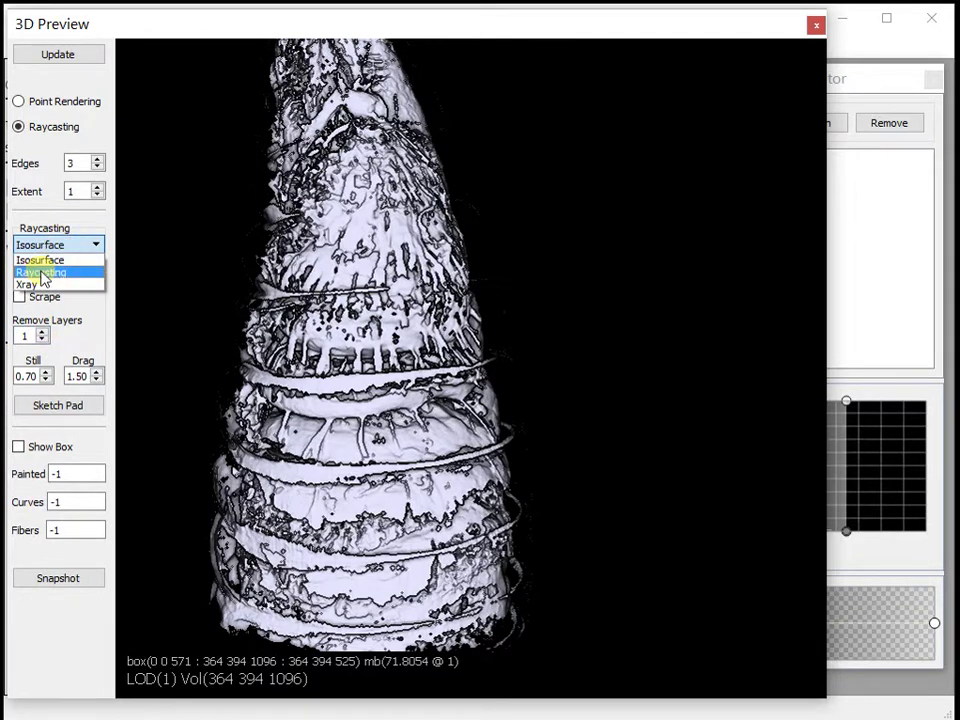
{"action": "left_click", "coordinate": [43, 272]}
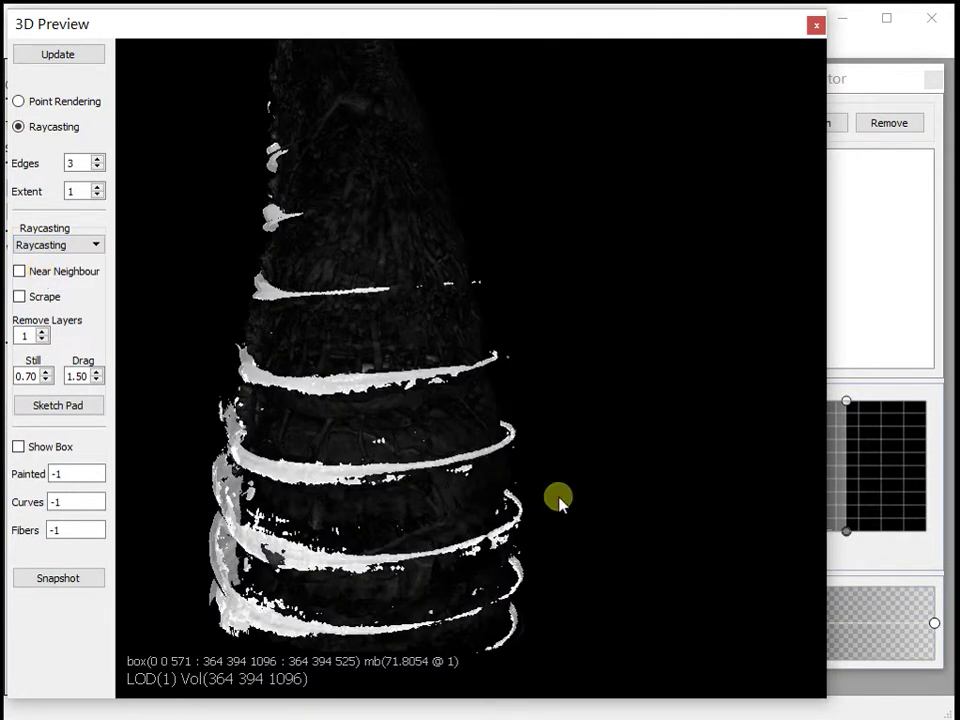
{"action": "scroll", "coordinate": [558, 500], "scroll_direction": "down", "scroll_amount": 2}
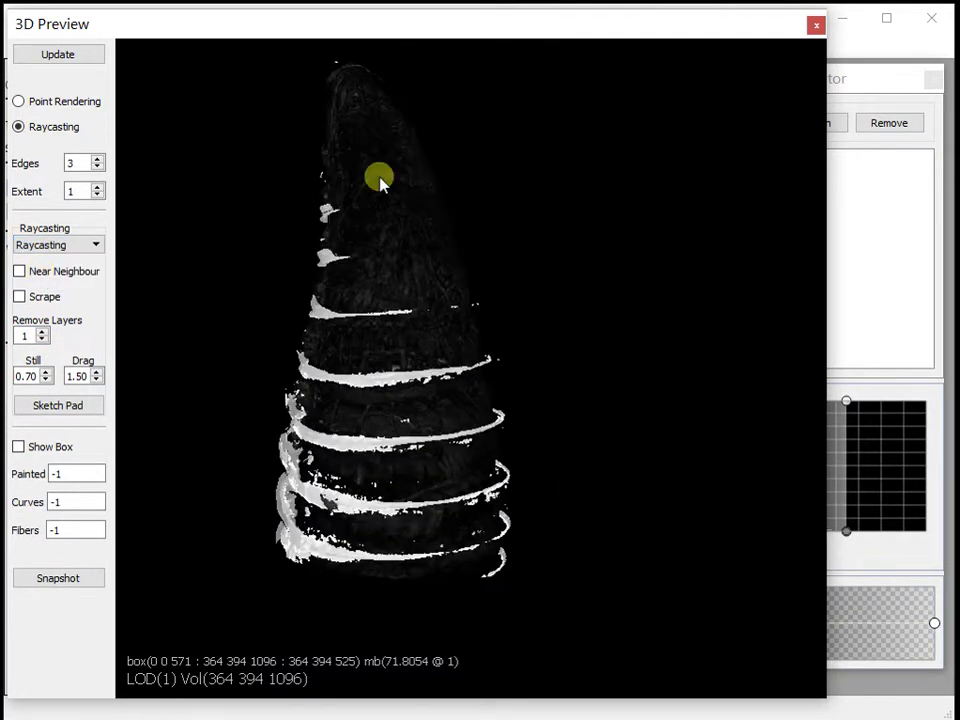
- Recolour the first stop of TF 0's gradient to a very dark yellow and lower its opacity to zero
{"action": "left_click", "coordinate": [875, 88]}
{"action": "double_click", "coordinate": [695, 624]}
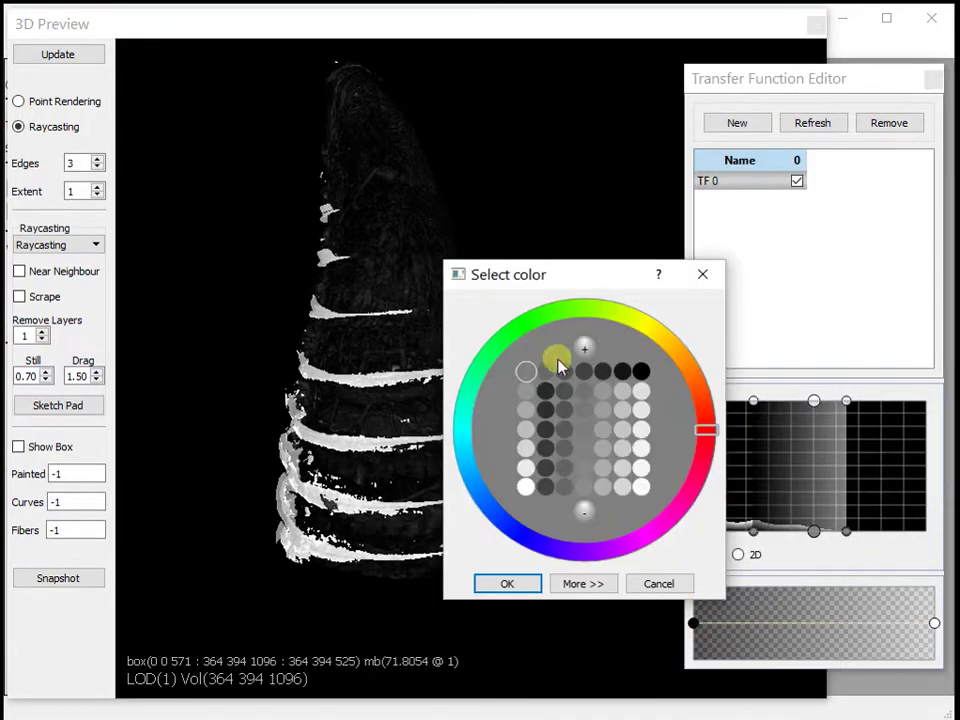
{"action": "left_click", "coordinate": [656, 345]}
{"action": "left_click", "coordinate": [641, 390]}
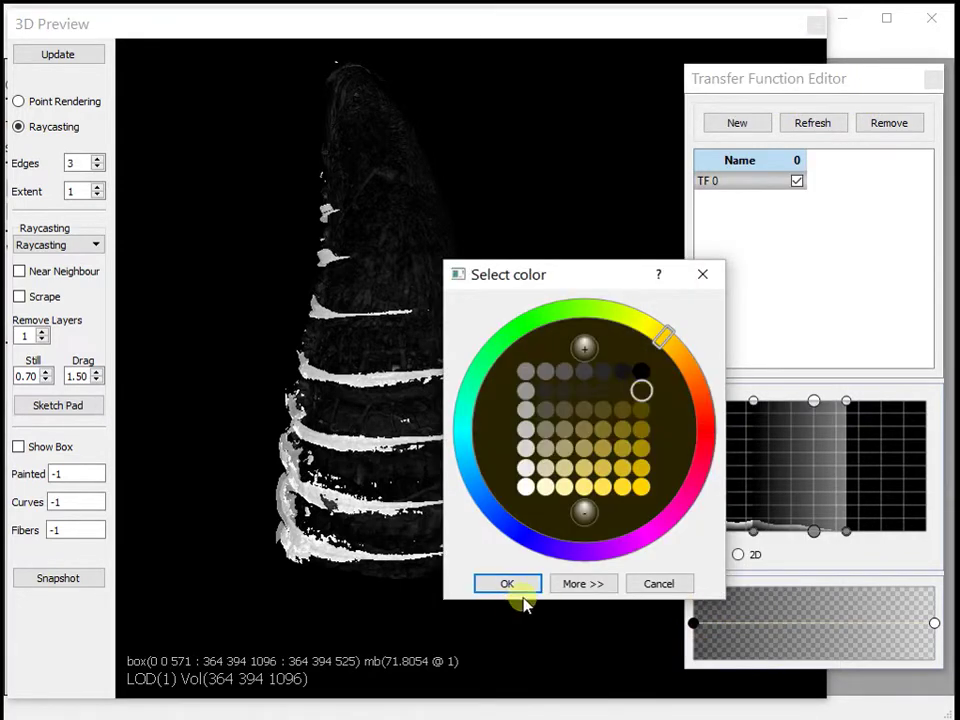
{"action": "left_click", "coordinate": [507, 584]}
{"action": "left_click_drag", "start_coordinate": [694, 624], "coordinate": [714, 649]}
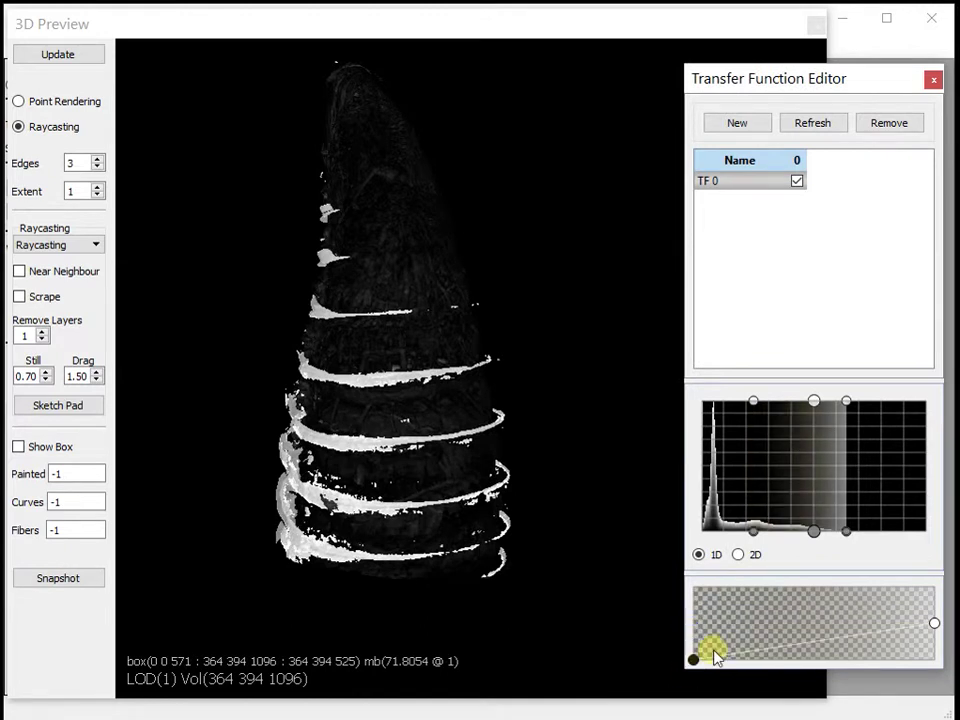
- Add a pale yellow stop near the low end of TF 0's gradient, and lower the white end stop's opacity to zero
{"action": "double_click", "coordinate": [720, 640]}
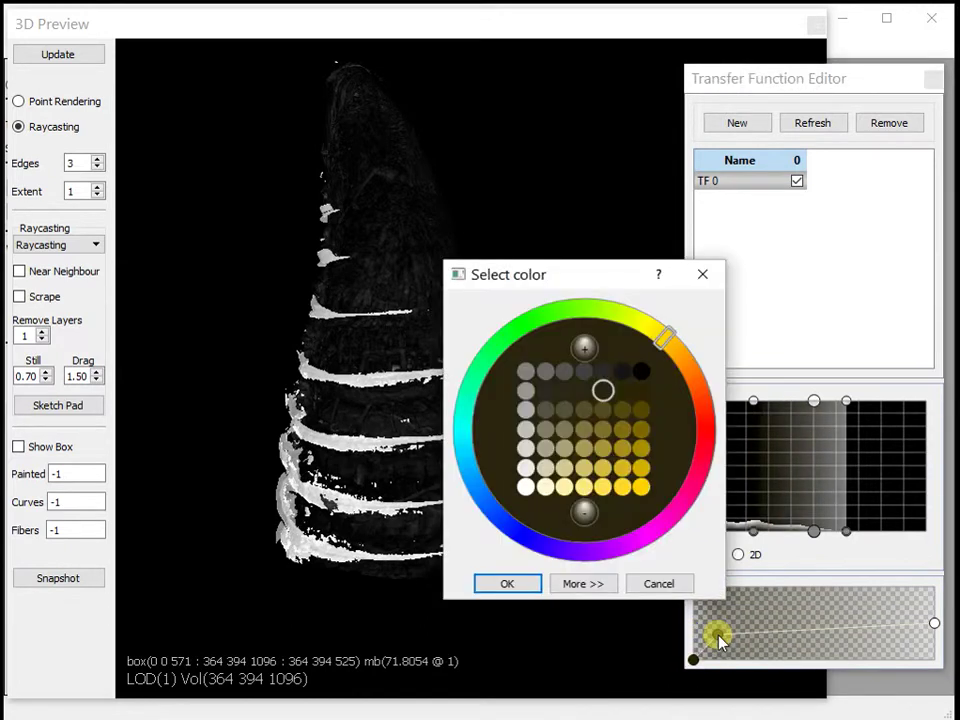
{"action": "left_click", "coordinate": [564, 487]}
{"action": "left_click", "coordinate": [510, 585]}
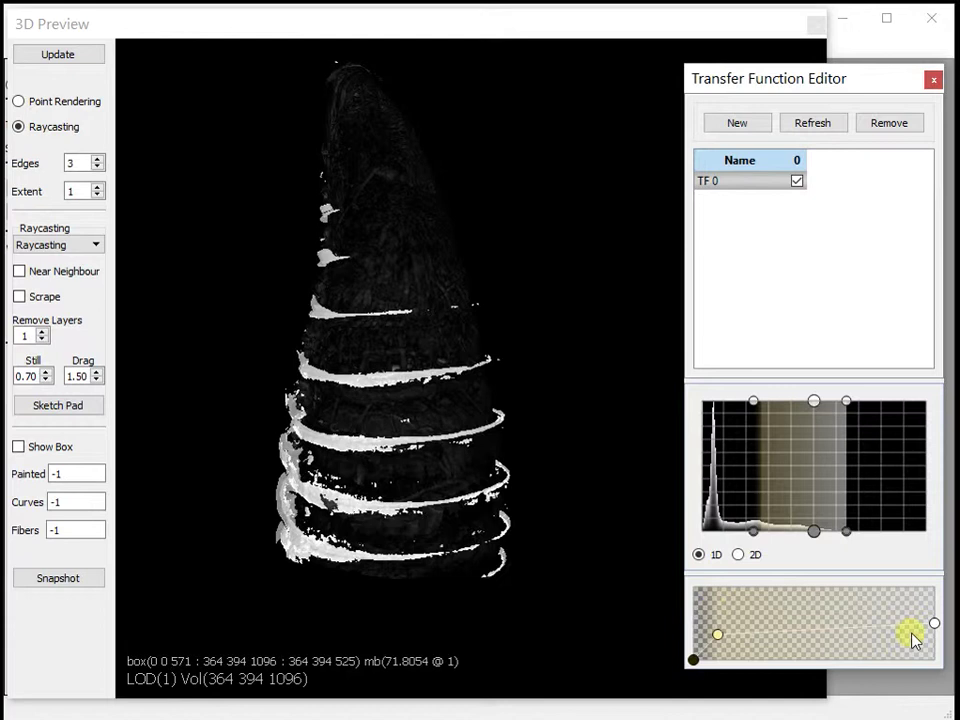
{"action": "left_click_drag", "start_coordinate": [934, 623], "coordinate": [934, 660]}
{"action": "left_click", "coordinate": [483, 428]}
{"action": "left_click_drag", "start_coordinate": [483, 428], "coordinate": [908, 297]}
{"action": "left_click", "coordinate": [908, 297]}
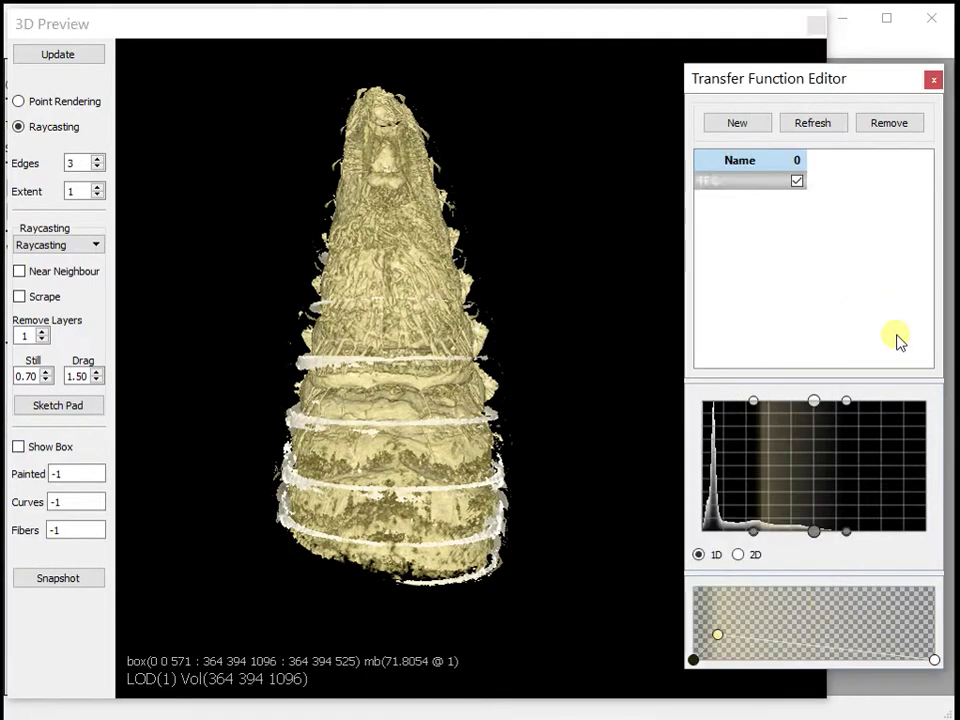
- Try a dark yellow, low-opacity stop after the pale yellow one in TF 0's gradient, and remove it
{"action": "double_click", "coordinate": [766, 643]}
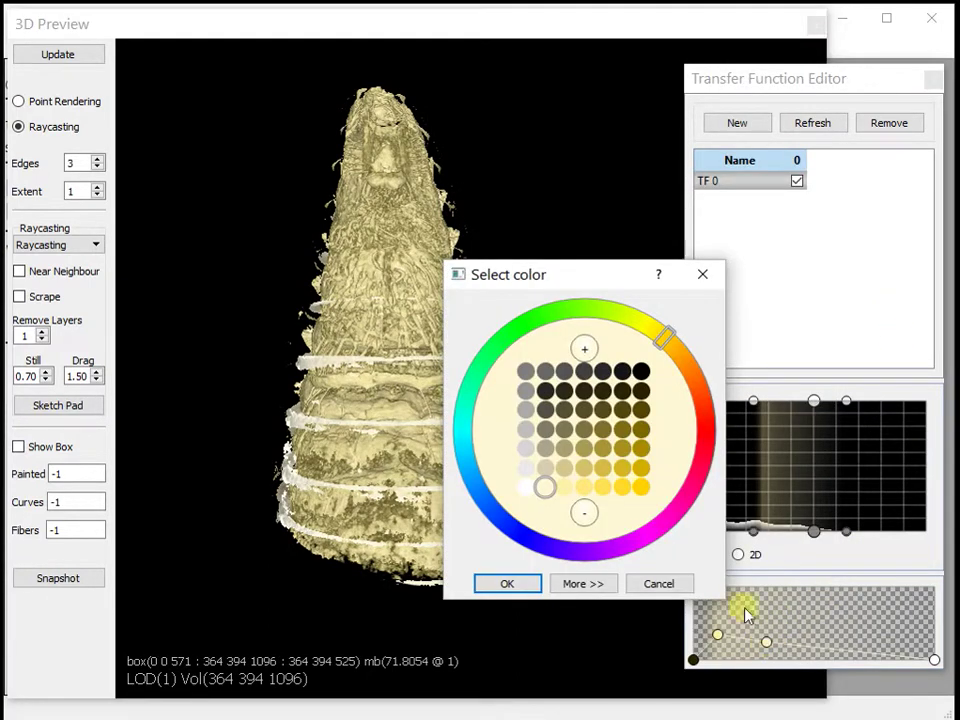
{"action": "left_click", "coordinate": [641, 430]}
{"action": "left_click", "coordinate": [507, 582]}
{"action": "left_click", "coordinate": [768, 642]}
{"action": "left_click_drag", "start_coordinate": [770, 655], "coordinate": [793, 636]}
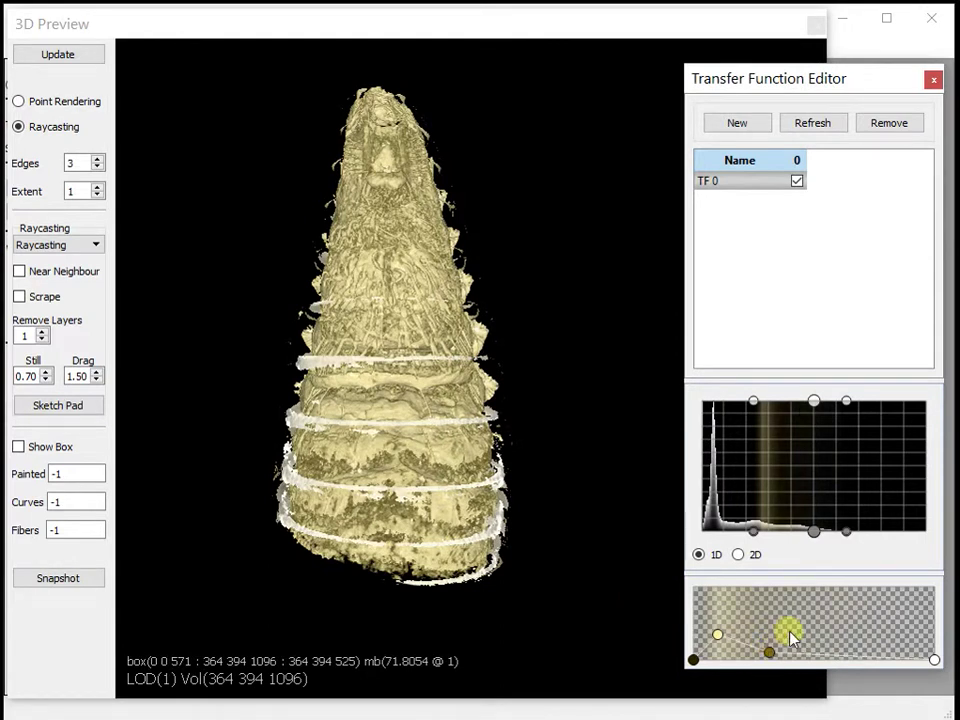
{"action": "left_click", "coordinate": [428, 454]}
{"action": "left_click", "coordinate": [885, 585]}
{"action": "left_click", "coordinate": [770, 652]}
{"action": "left_click_drag", "start_coordinate": [775, 658], "coordinate": [934, 665]}
- Recolour the end stop of TF 0's gradient from white to dark reddish brown
{"action": "double_click", "coordinate": [934, 660]}
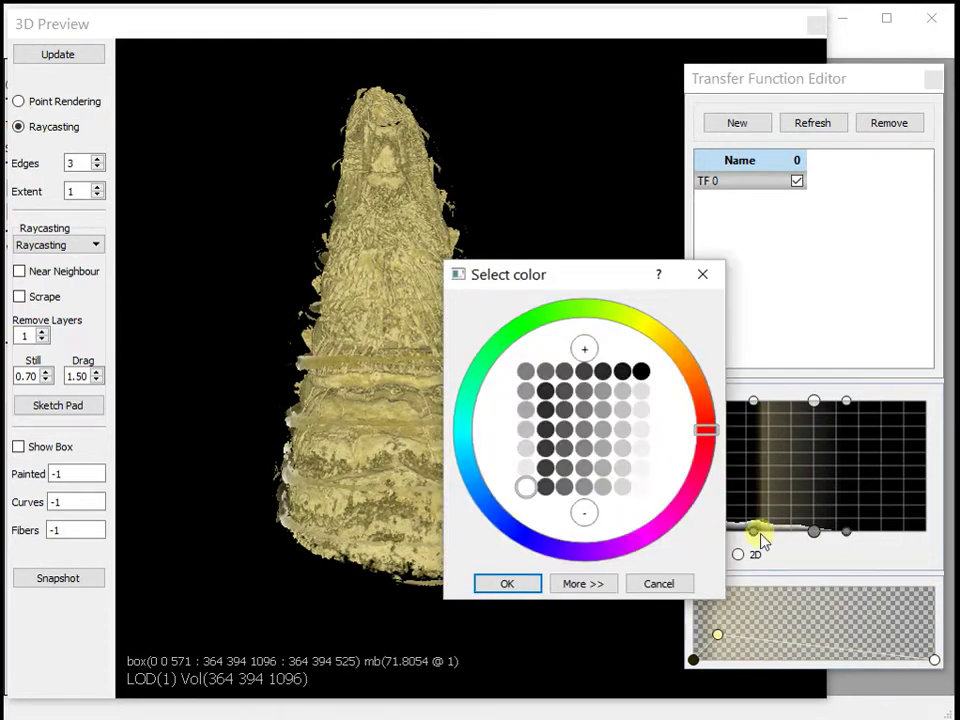
{"action": "left_click", "coordinate": [700, 388]}
{"action": "left_click", "coordinate": [641, 410]}
{"action": "left_click", "coordinate": [507, 583]}
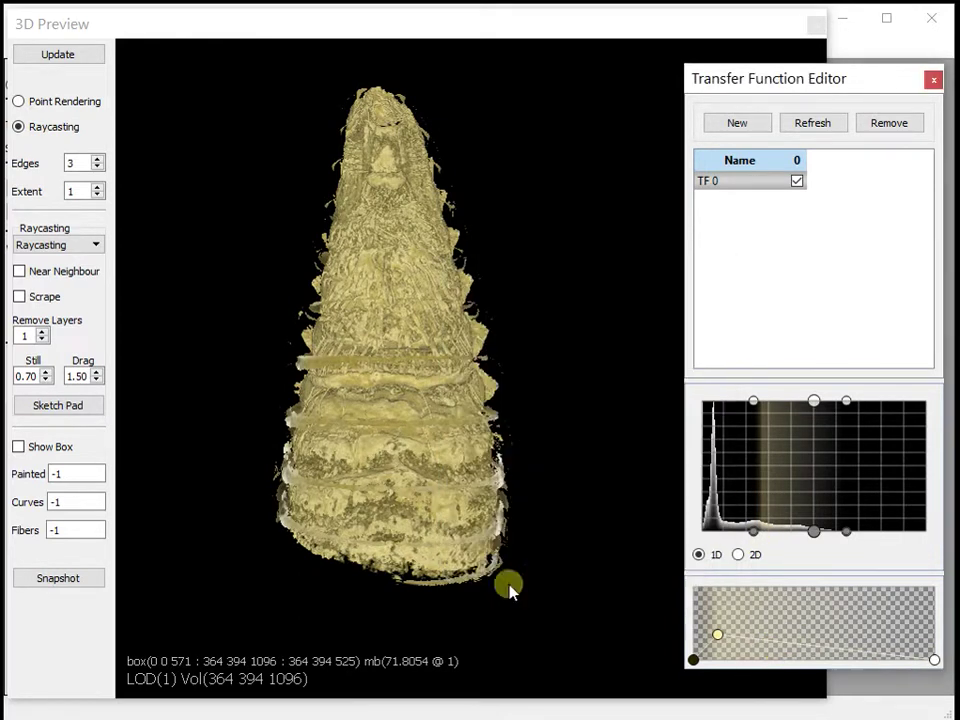
- Add a second pale yellow stop after the first one in TF 0's gradient and lower it to near-zero opacity
{"action": "left_click", "coordinate": [767, 645]}
{"action": "double_click", "coordinate": [767, 645]}
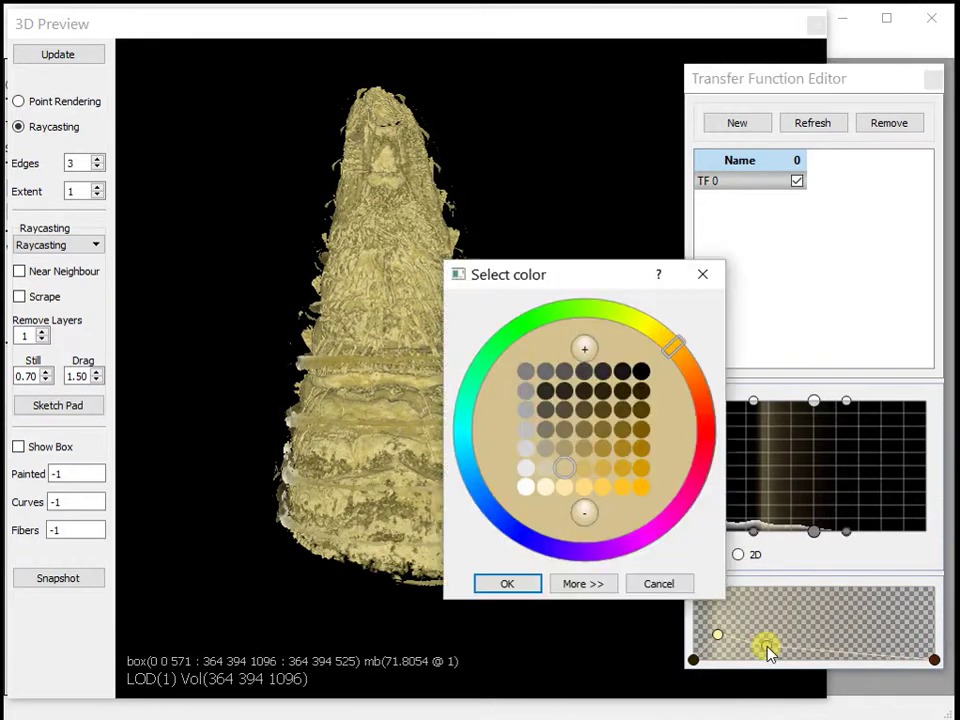
{"action": "left_click", "coordinate": [656, 330]}
{"action": "left_click", "coordinate": [564, 487]}
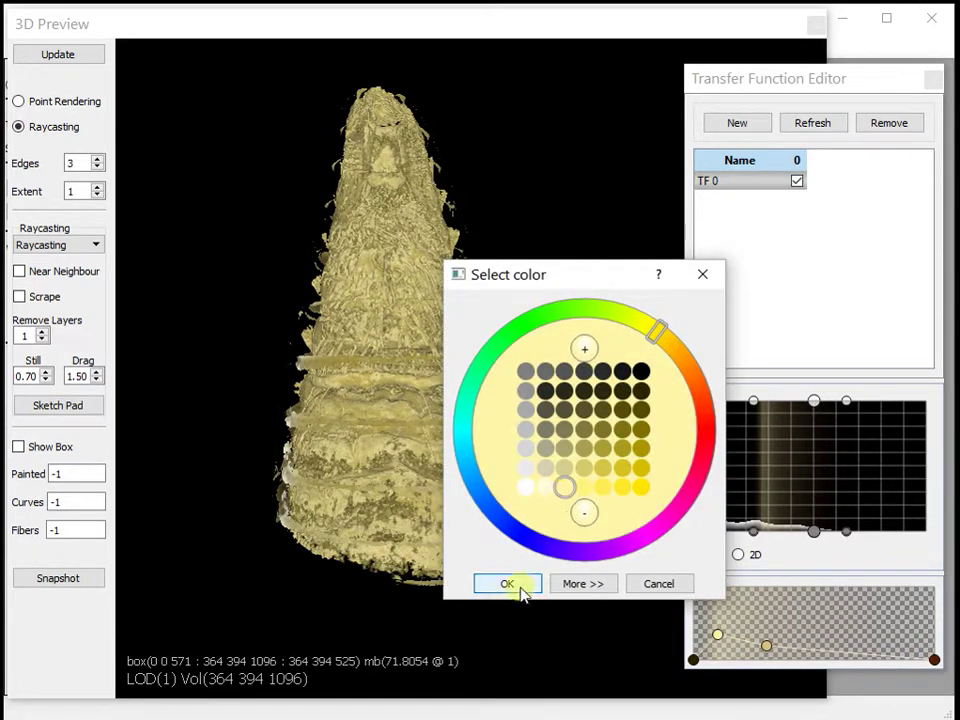
{"action": "left_click", "coordinate": [507, 583]}
{"action": "left_click_drag", "start_coordinate": [766, 647], "coordinate": [751, 653]}
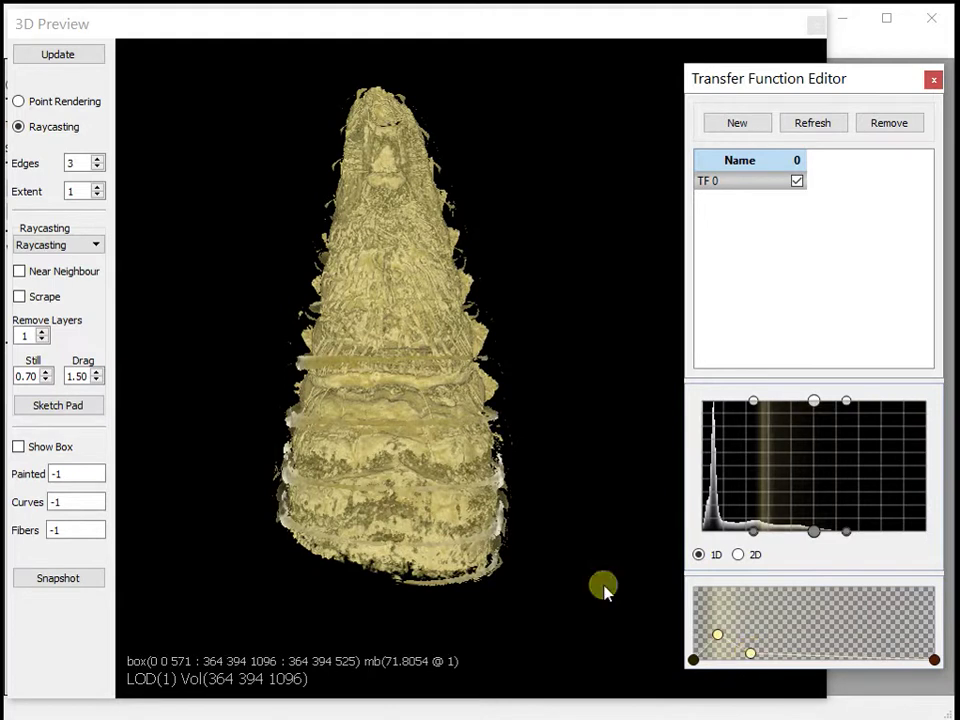
- Examine the coloured raycast of the clipped volume from several sides, including its internal fibres and the surrounding rings
{"action": "left_click", "coordinate": [433, 476]}
{"action": "scroll", "coordinate": [433, 476], "scroll_direction": "up", "scroll_amount": 5}
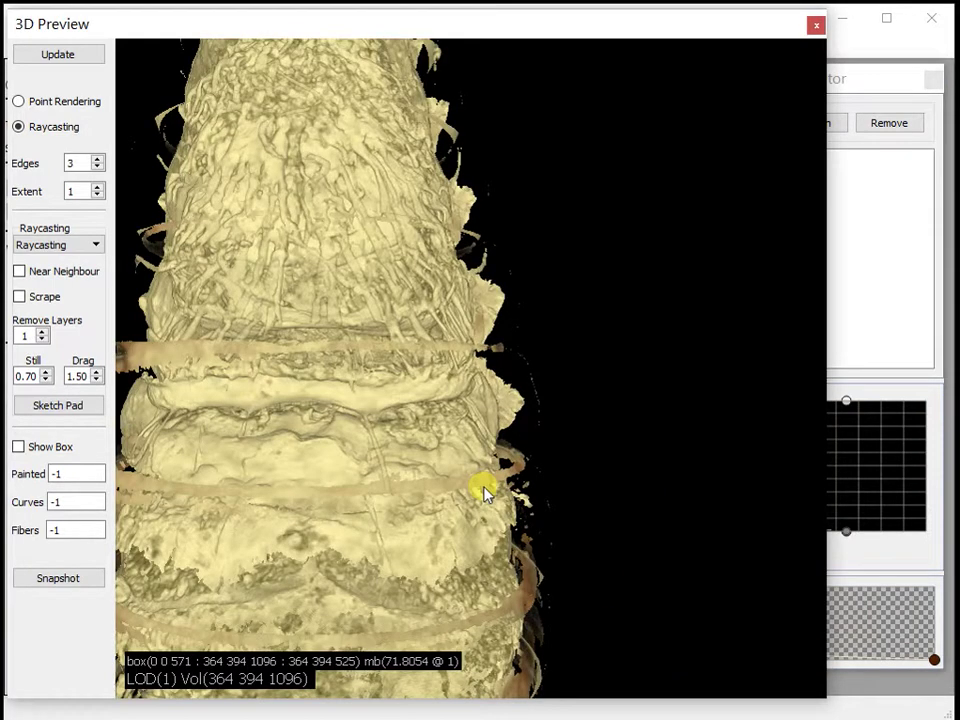
{"action": "left_click_drag", "start_coordinate": [483, 492], "coordinate": [530, 260]}
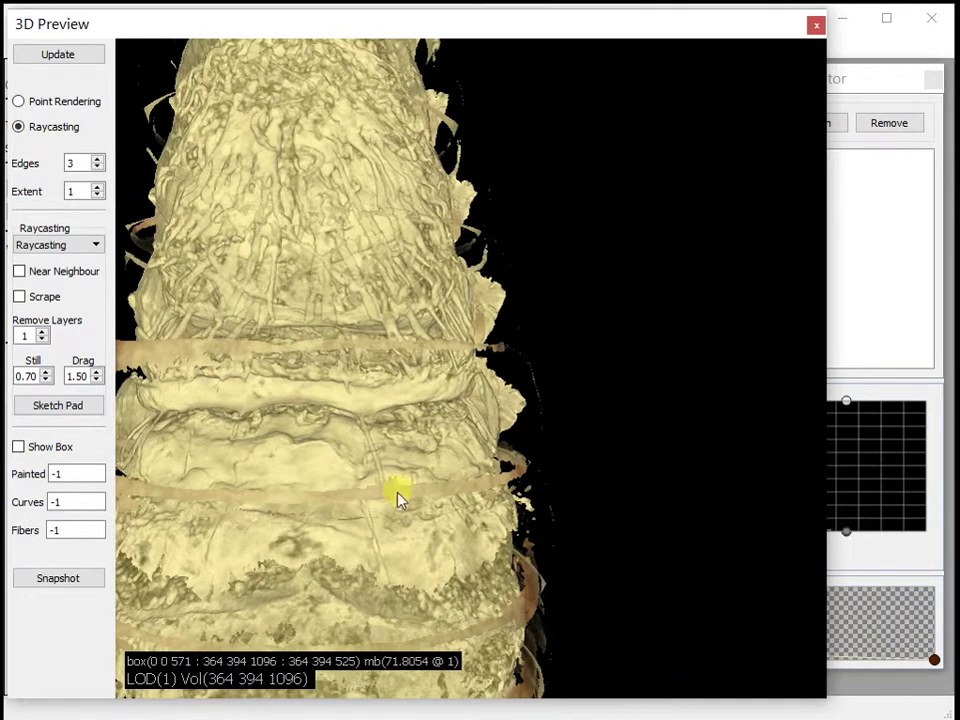
{"action": "scroll", "coordinate": [399, 499], "scroll_direction": "up", "scroll_amount": 2}
{"action": "left_click_drag", "start_coordinate": [405, 550], "coordinate": [595, 370]}
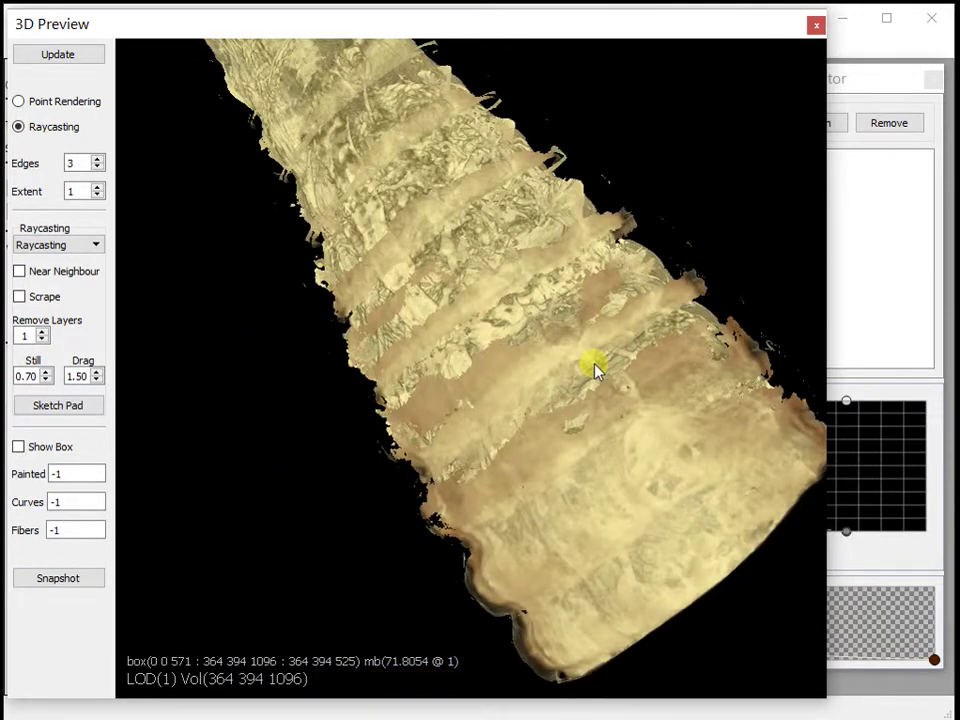
{"action": "left_click_drag", "start_coordinate": [600, 400], "coordinate": [487, 495]}
{"action": "left_click_drag", "start_coordinate": [631, 338], "coordinate": [352, 24]}
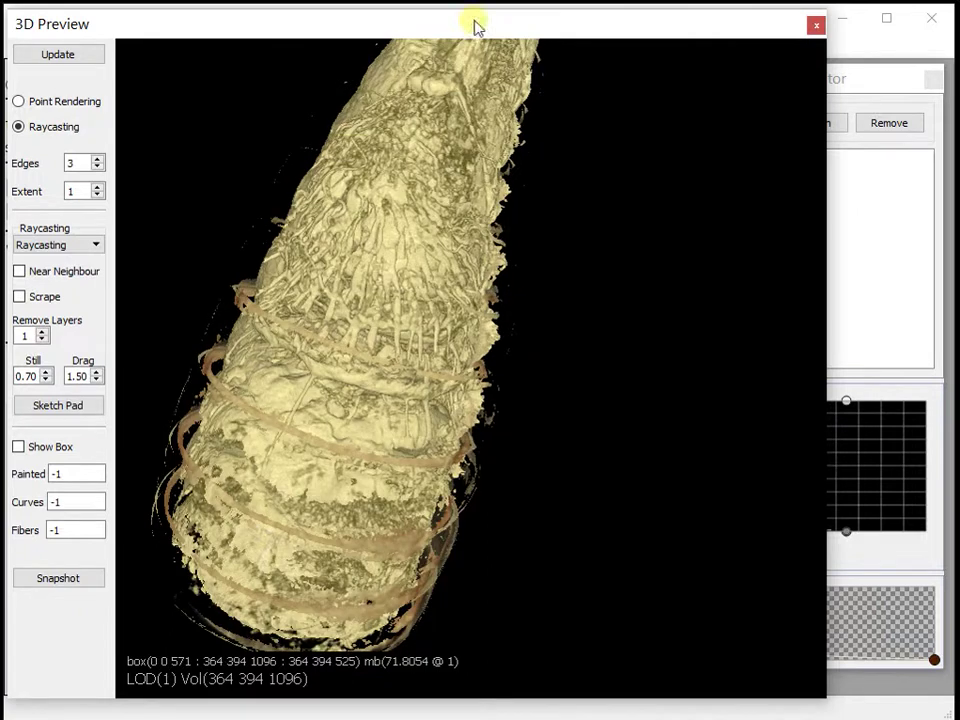
{"action": "left_click", "coordinate": [864, 80]}
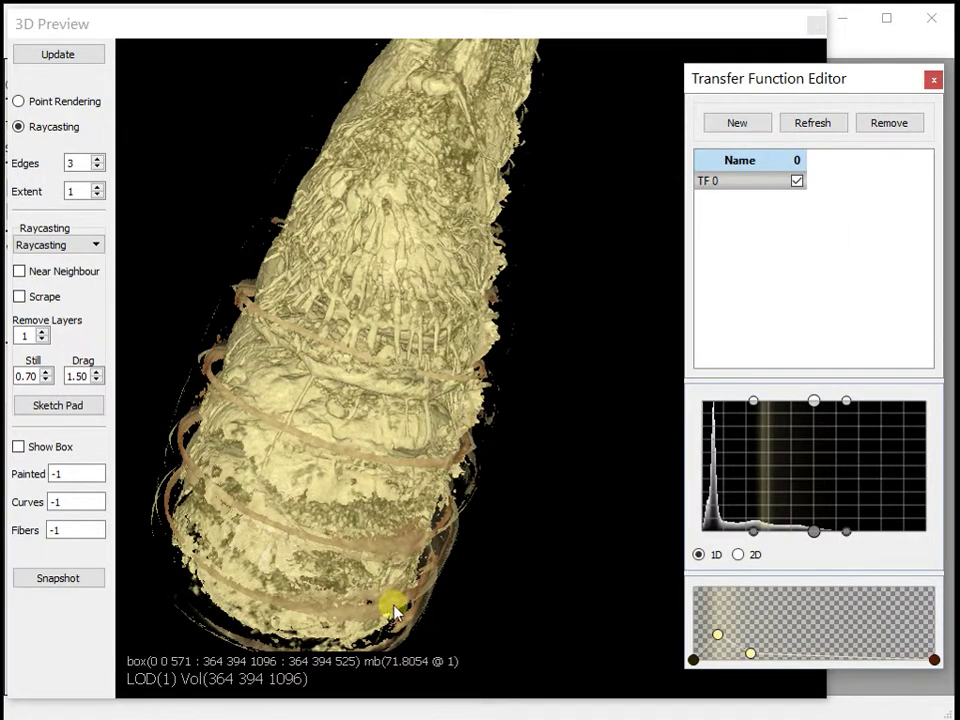
{"action": "left_click", "coordinate": [425, 597]}
{"action": "left_click_drag", "start_coordinate": [425, 597], "coordinate": [709, 180]}
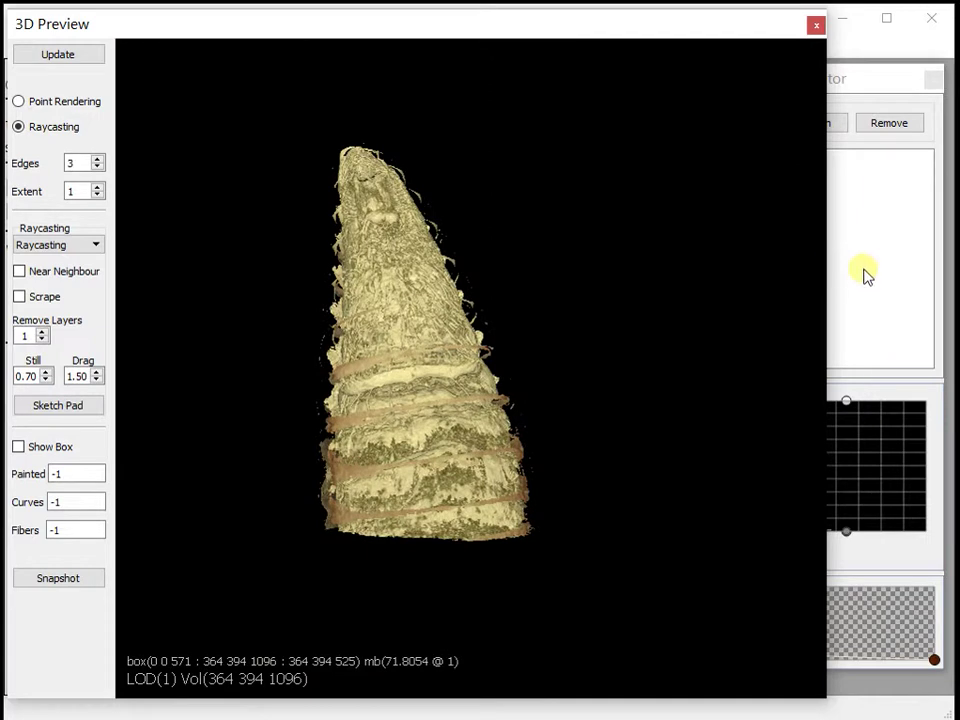
- Shift the hue of the second, low-opacity pale yellow stop in TF 0's gradient towards orange and refresh the preview
{"action": "left_click", "coordinate": [869, 97]}
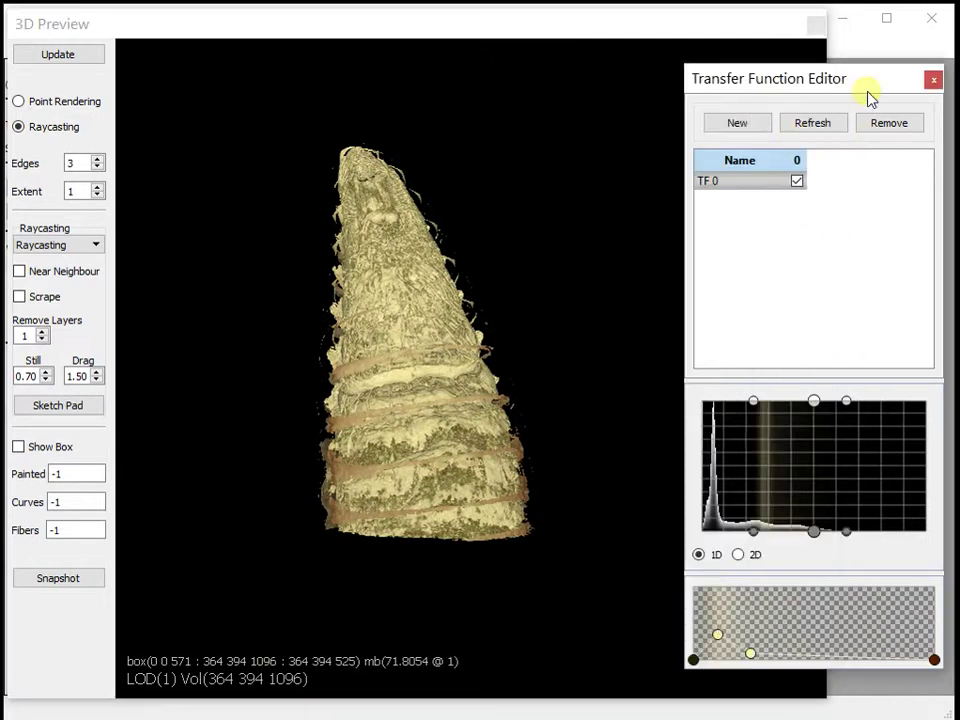
{"action": "double_click", "coordinate": [748, 655]}
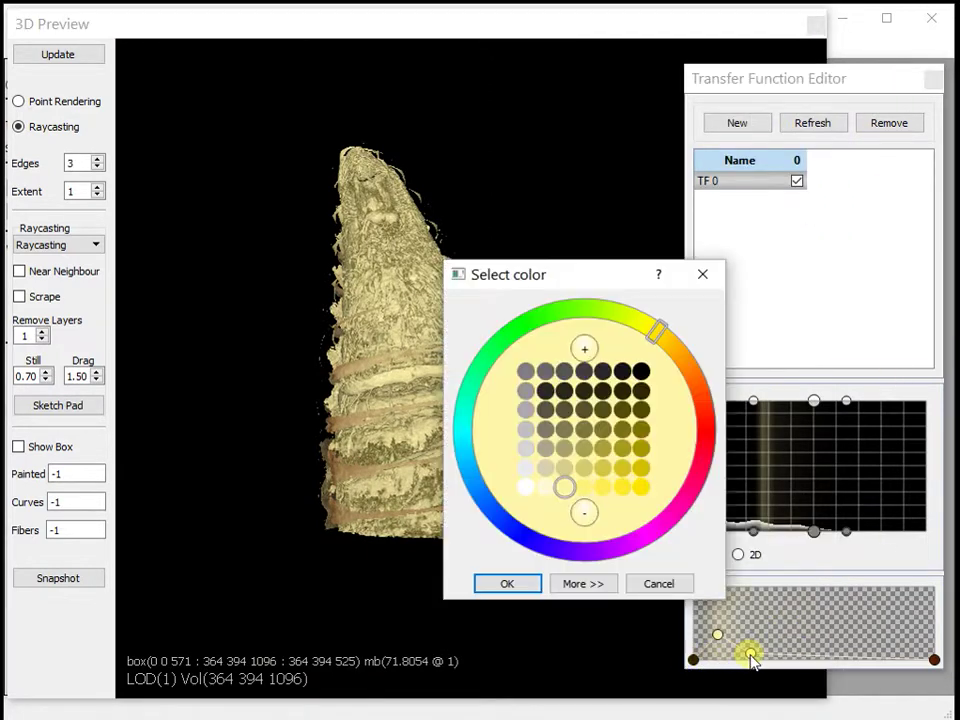
{"action": "left_click", "coordinate": [690, 372]}
{"action": "left_click", "coordinate": [525, 582]}
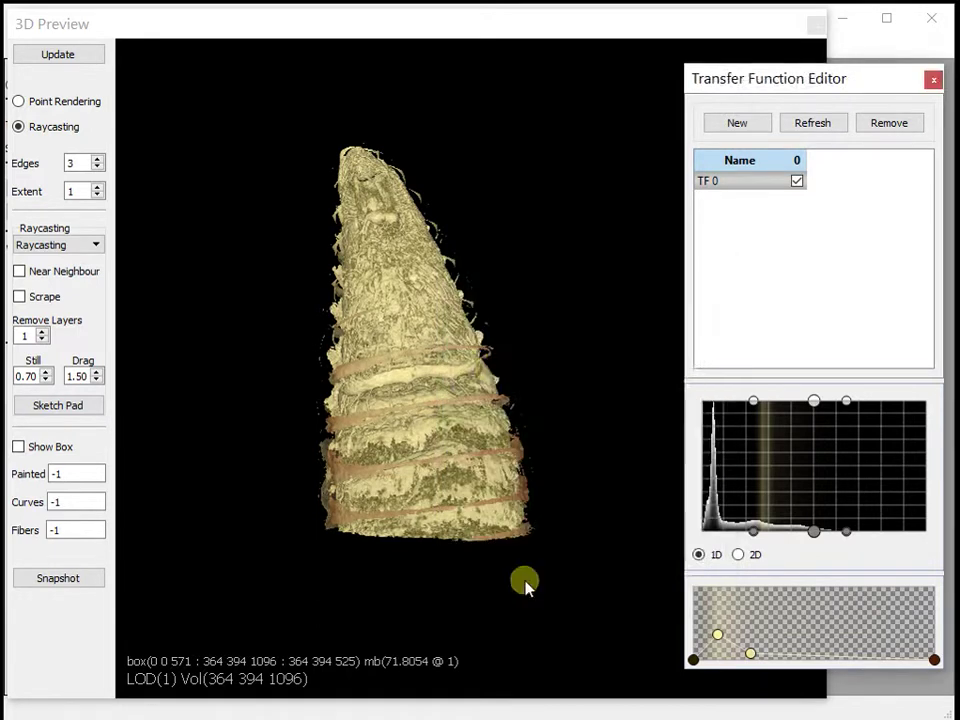
{"action": "left_click", "coordinate": [490, 372]}
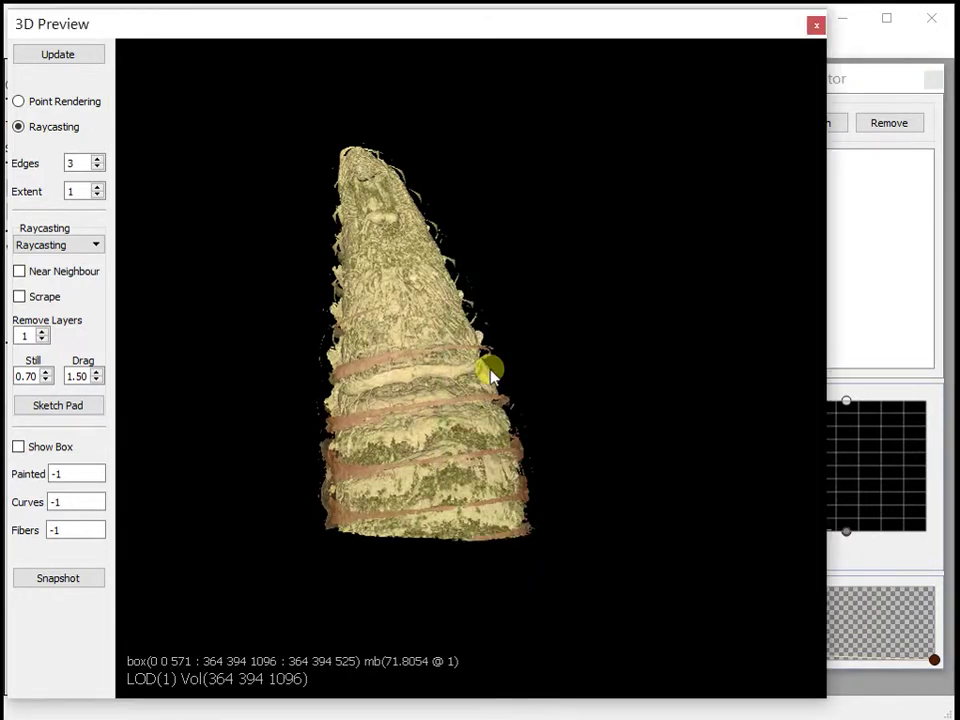
- Extend the lower face of the clipping box to 0 so the full volume is included, and hide the box
{"action": "left_click", "coordinate": [20, 448]}
{"action": "left_click_drag", "start_coordinate": [456, 579], "coordinate": [452, 163]}
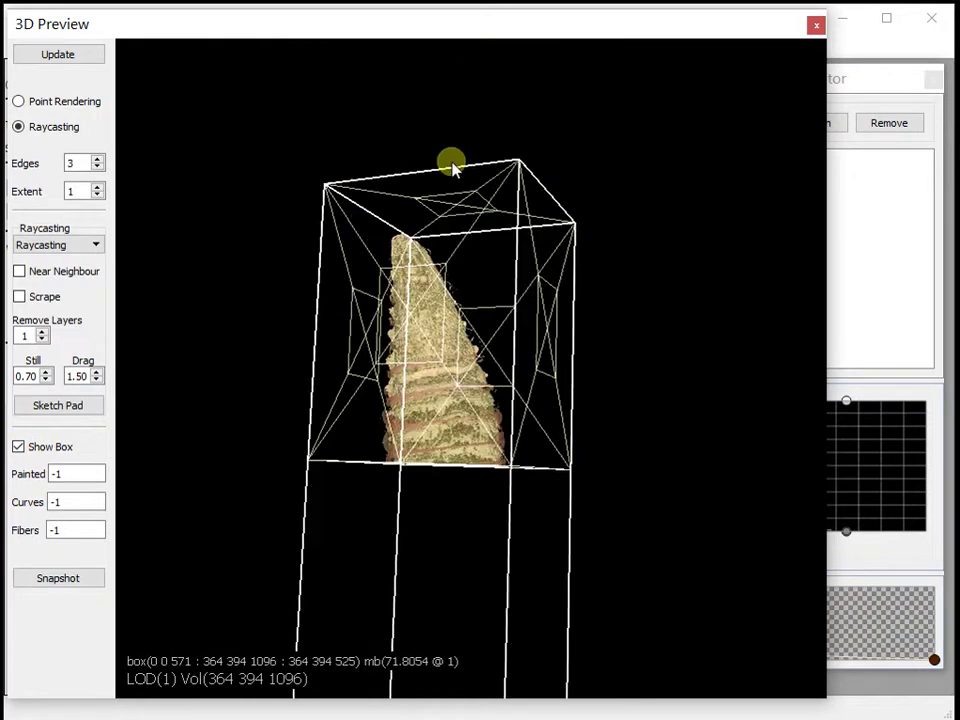
{"action": "left_click_drag", "start_coordinate": [472, 470], "coordinate": [660, 443]}
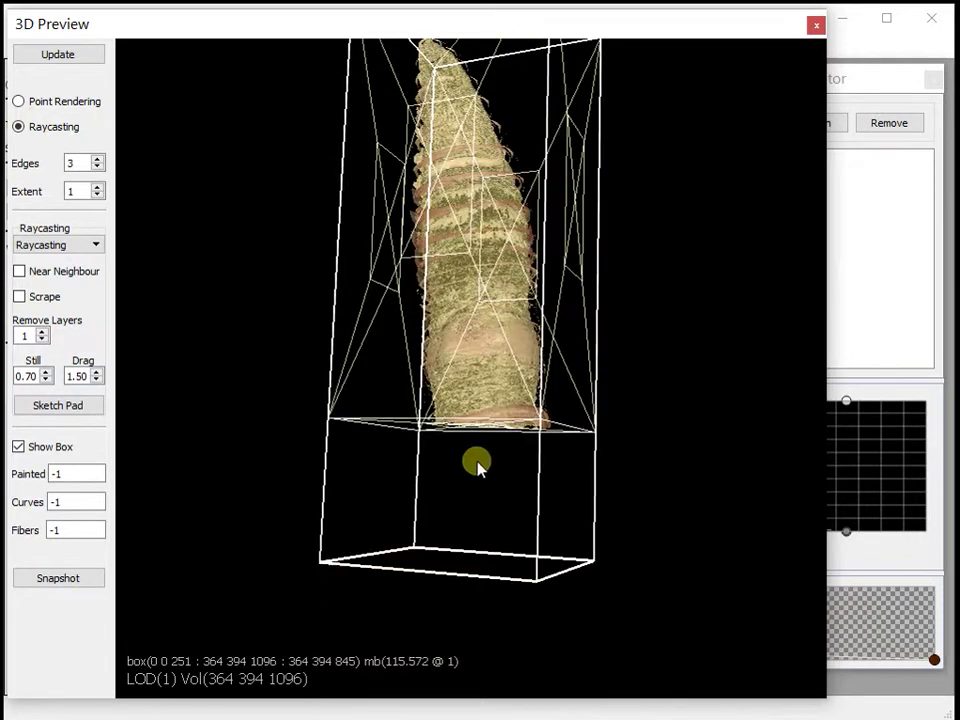
{"action": "left_click_drag", "start_coordinate": [474, 428], "coordinate": [463, 657]}
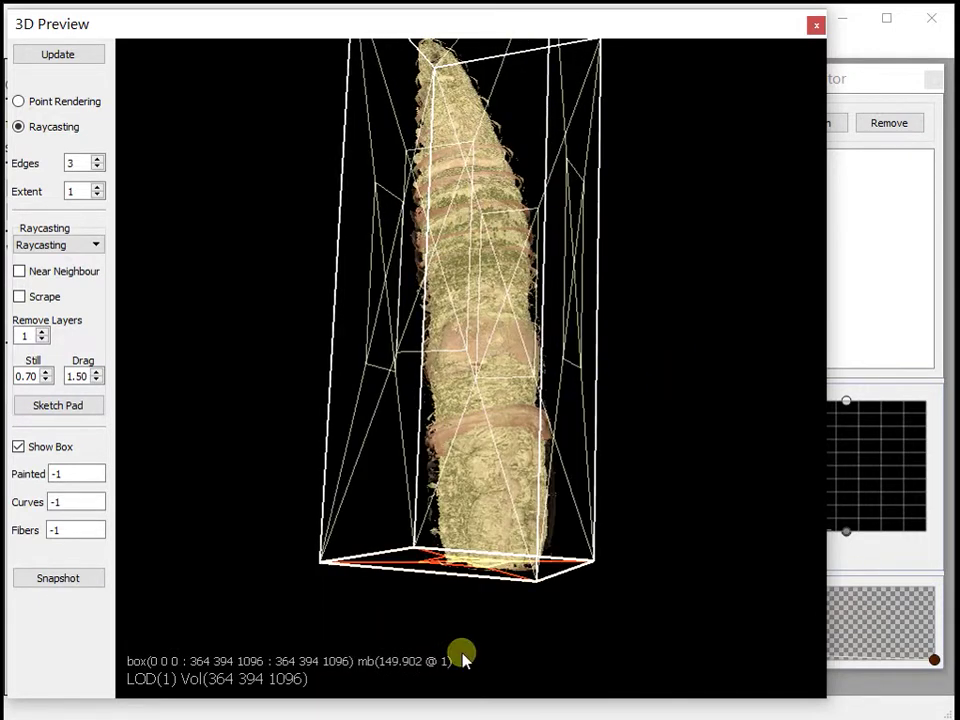
{"action": "left_click", "coordinate": [19, 447]}
- Examine the coloured raycast of the whole volume from several sides, up close along the body and at the tip
{"action": "left_click_drag", "start_coordinate": [677, 197], "coordinate": [503, 405]}
{"action": "scroll", "coordinate": [503, 405], "scroll_direction": "down", "scroll_amount": 6}
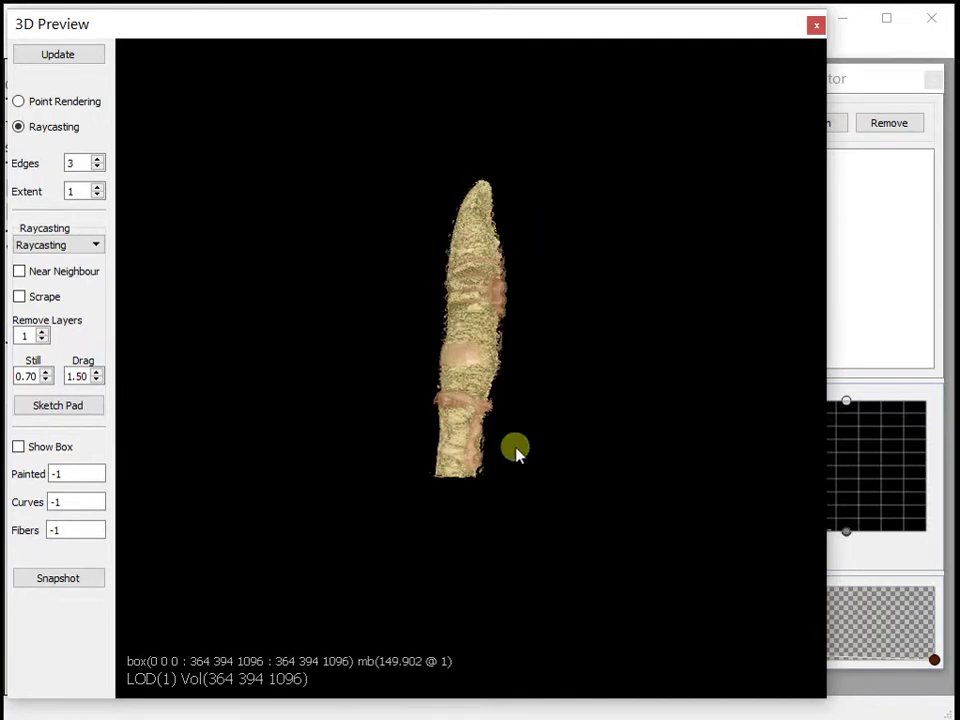
{"action": "scroll", "coordinate": [517, 420], "scroll_direction": "up", "scroll_amount": 6}
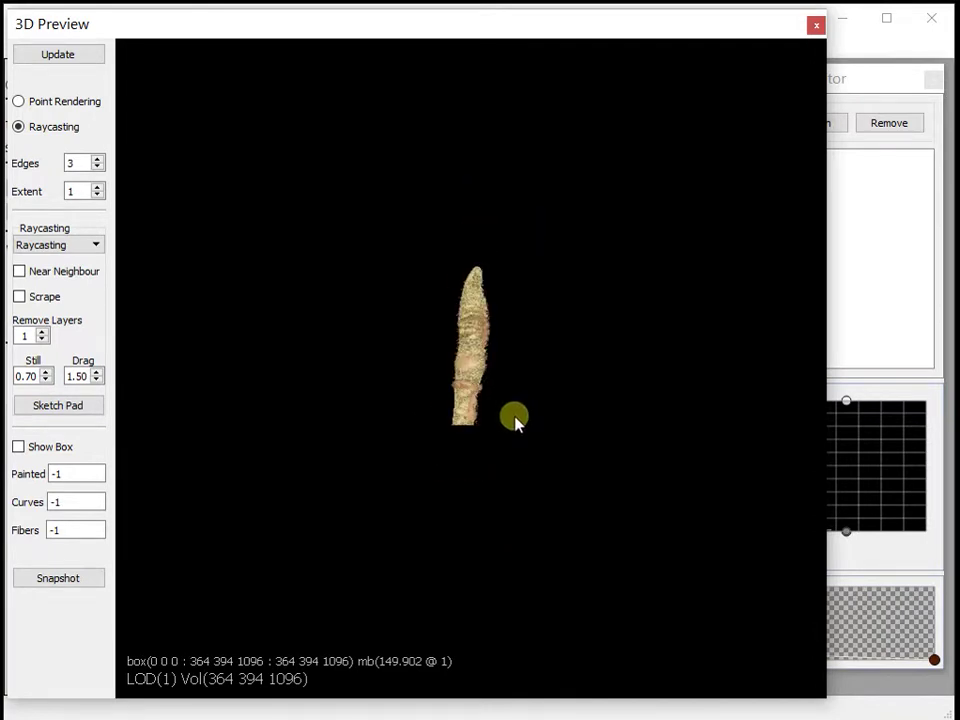
{"action": "scroll", "coordinate": [515, 423], "scroll_direction": "up", "scroll_amount": 4}
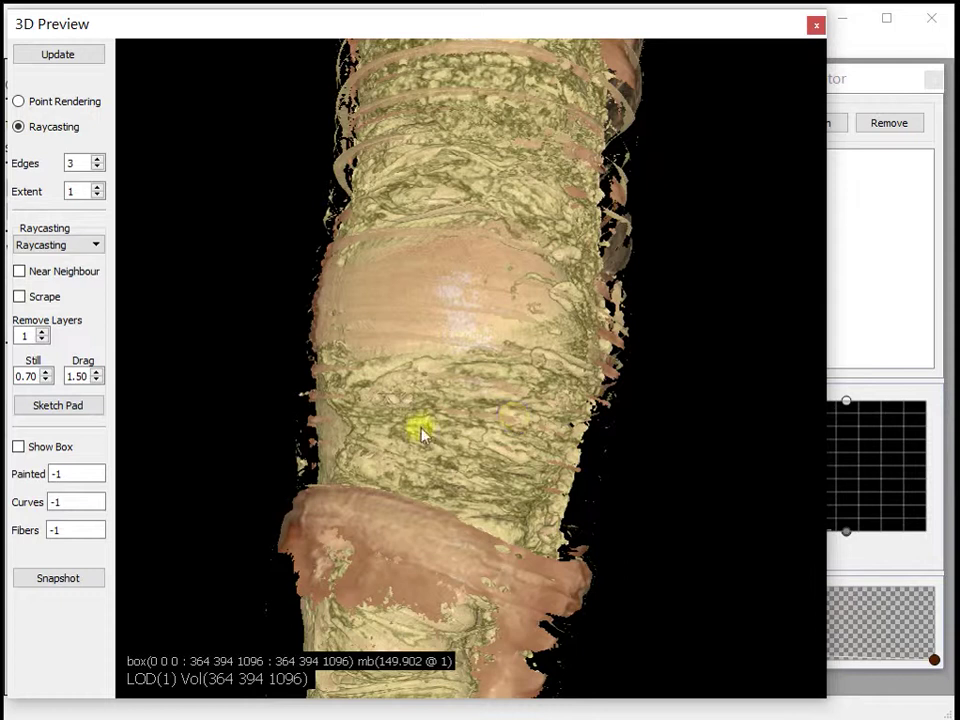
{"action": "scroll", "coordinate": [410, 401], "scroll_direction": "up", "scroll_amount": 1}
{"action": "left_click_drag", "start_coordinate": [399, 401], "coordinate": [514, 433]}
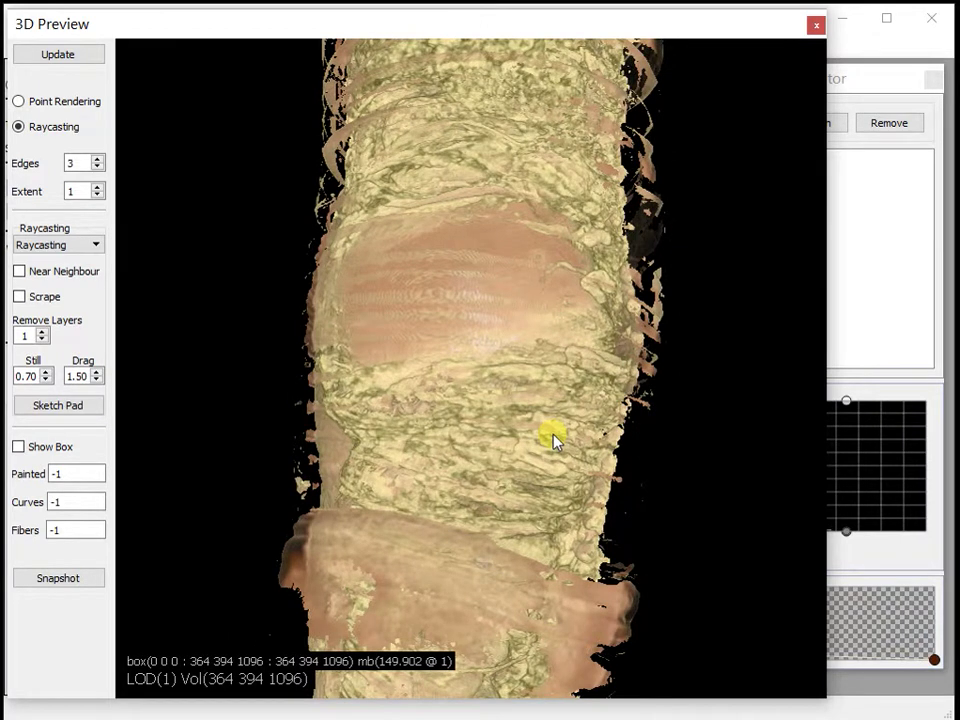
{"action": "left_click_drag", "start_coordinate": [554, 439], "coordinate": [425, 358]}
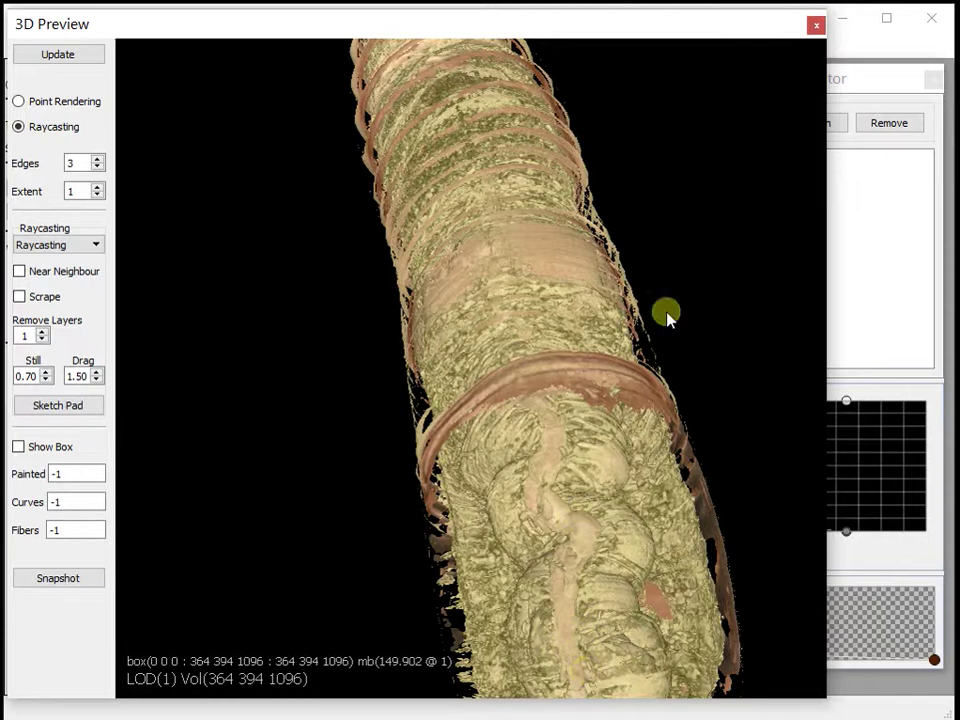
{"action": "left_click_drag", "start_coordinate": [722, 257], "coordinate": [461, 515]}
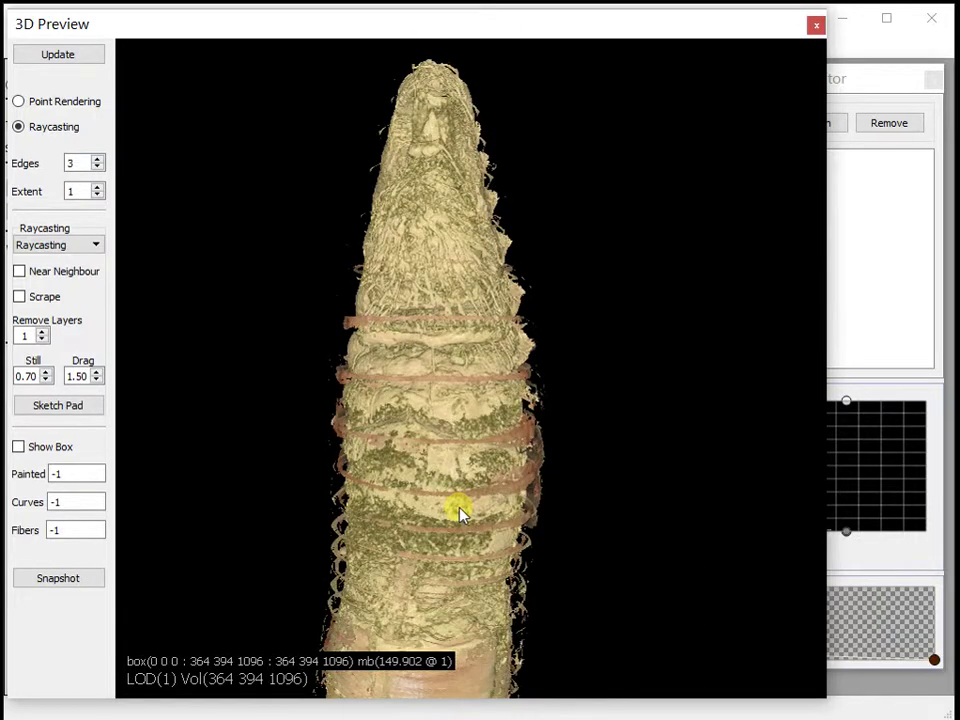
- Move the low-opacity orange stop in TF 0's gradient closer to the end stop and check the body in the preview
{"action": "left_click", "coordinate": [857, 80]}
{"action": "left_click_drag", "start_coordinate": [750, 653], "coordinate": [861, 647]}
{"action": "left_click", "coordinate": [570, 528]}
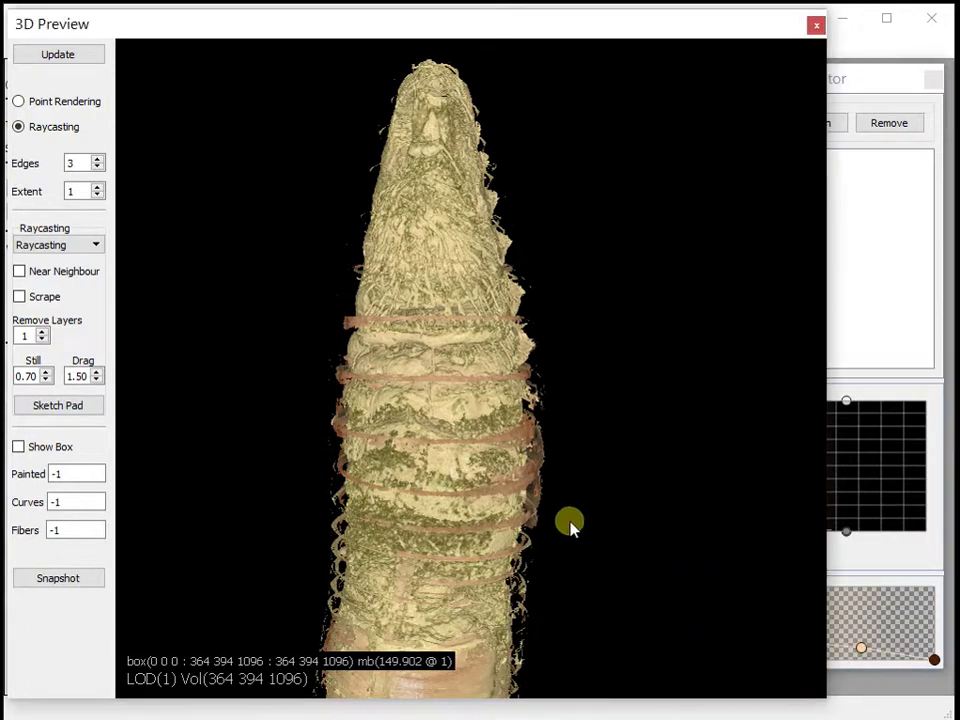
{"action": "right_click_drag", "start_coordinate": [570, 528], "coordinate": [578, 197]}
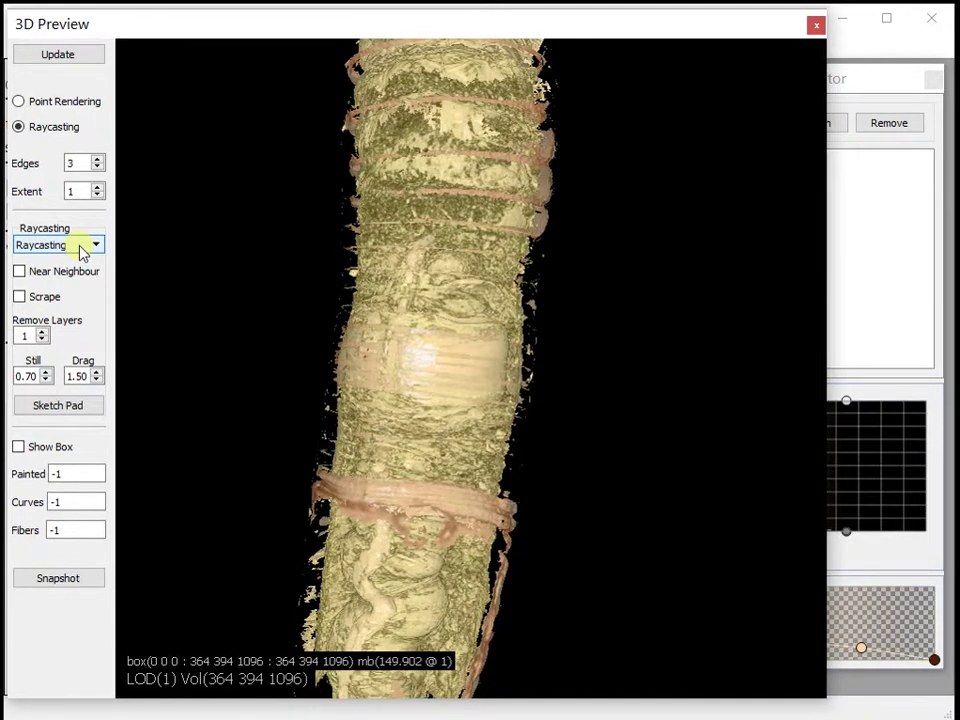
- Switch the render mode from Raycasting to Isosurface and view the volume from another side
{"action": "left_click", "coordinate": [62, 251]}
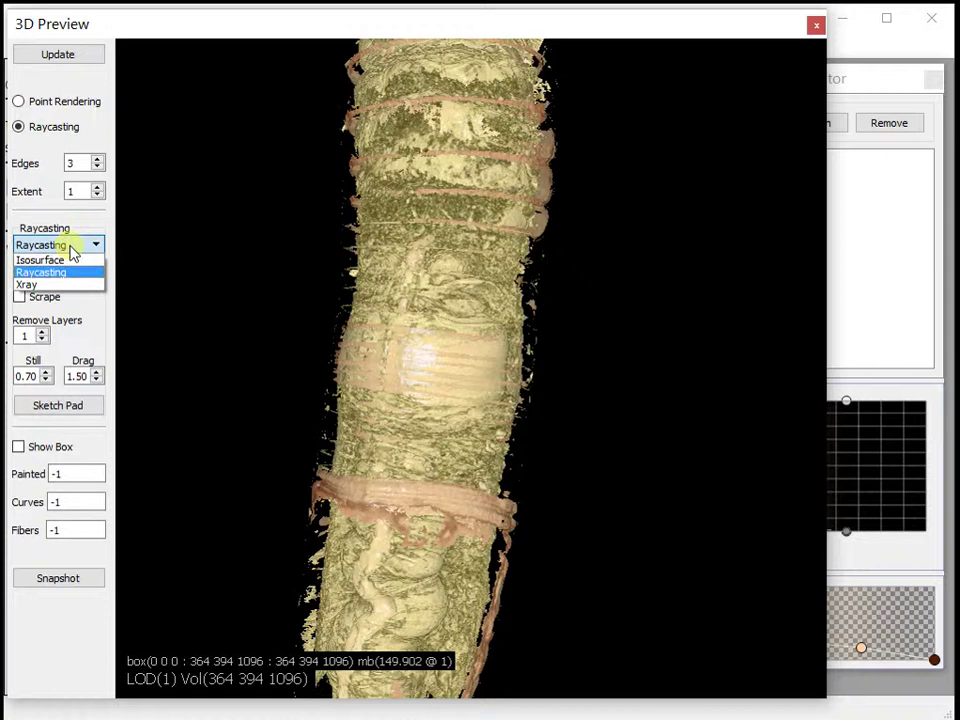
{"action": "left_click", "coordinate": [45, 261]}
{"action": "left_click_drag", "start_coordinate": [632, 326], "coordinate": [293, 272]}
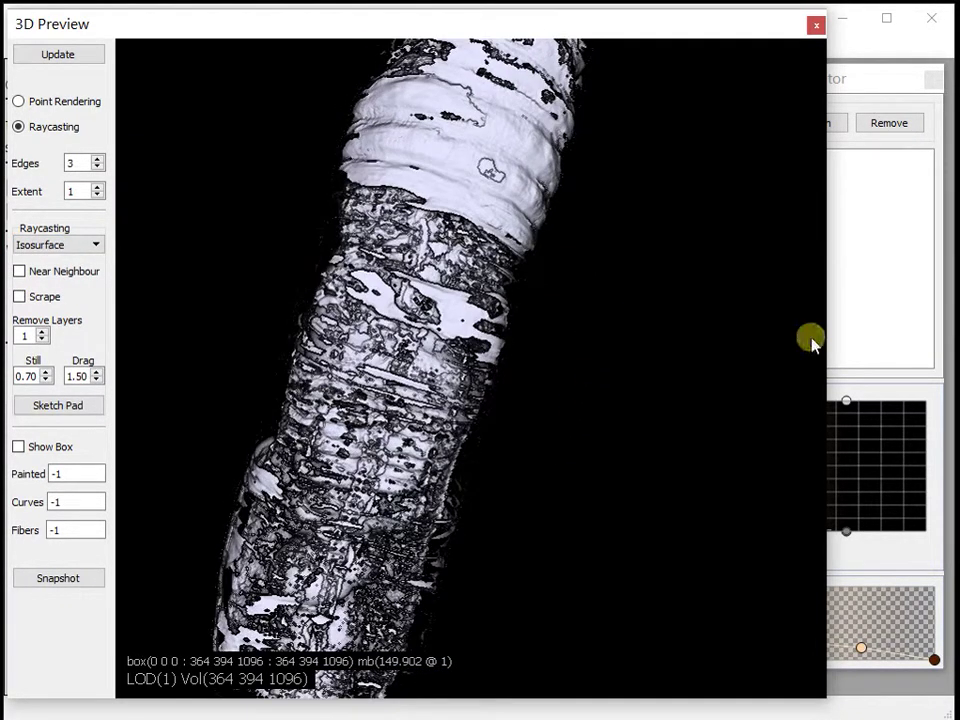
- Shift the lower boundary of TF 0's range on the 1D histogram and check the isosurface preview
{"action": "left_click", "coordinate": [917, 302]}
{"action": "left_click_drag", "start_coordinate": [761, 536], "coordinate": [731, 541]}
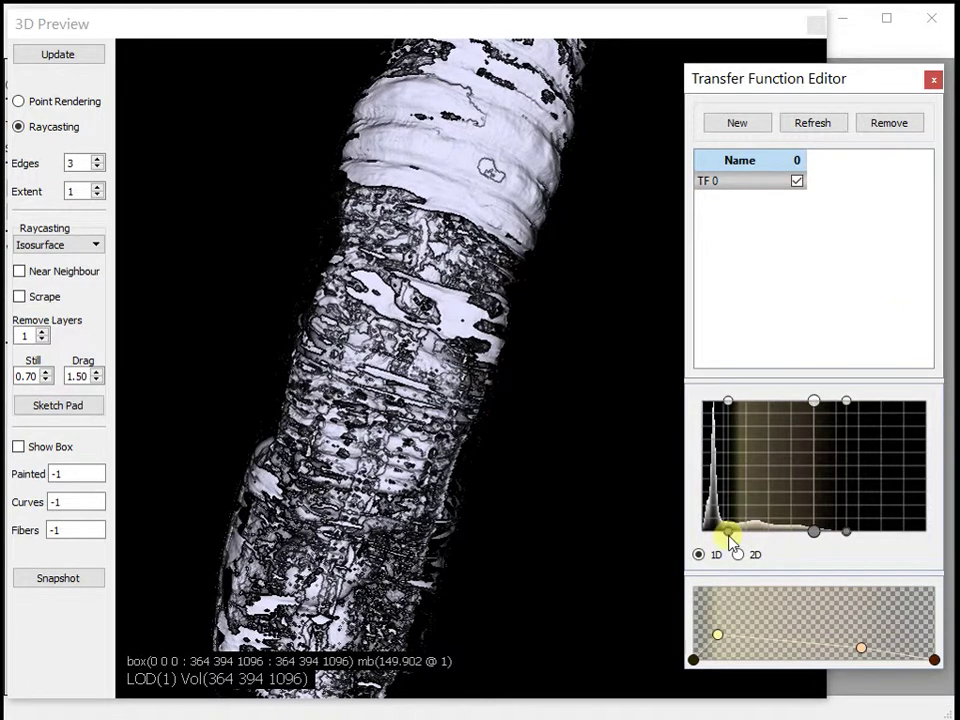
{"action": "left_click", "coordinate": [521, 493]}
{"action": "left_click_drag", "start_coordinate": [521, 493], "coordinate": [627, 397]}
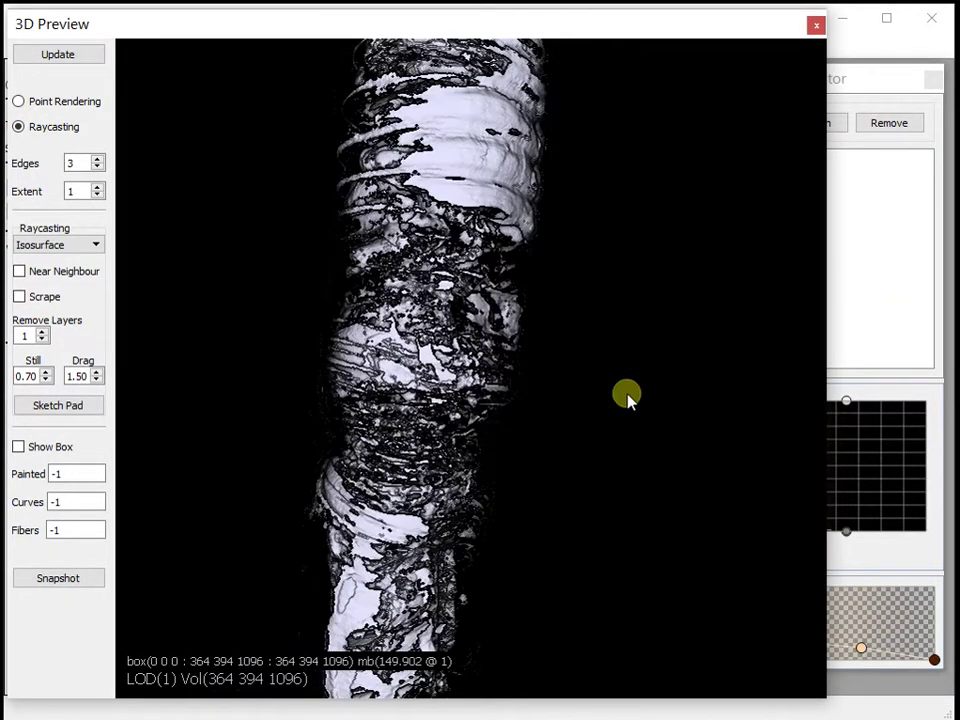
- Set the render mode back to Raycasting and view the tip of the volume
{"action": "left_click", "coordinate": [30, 249]}
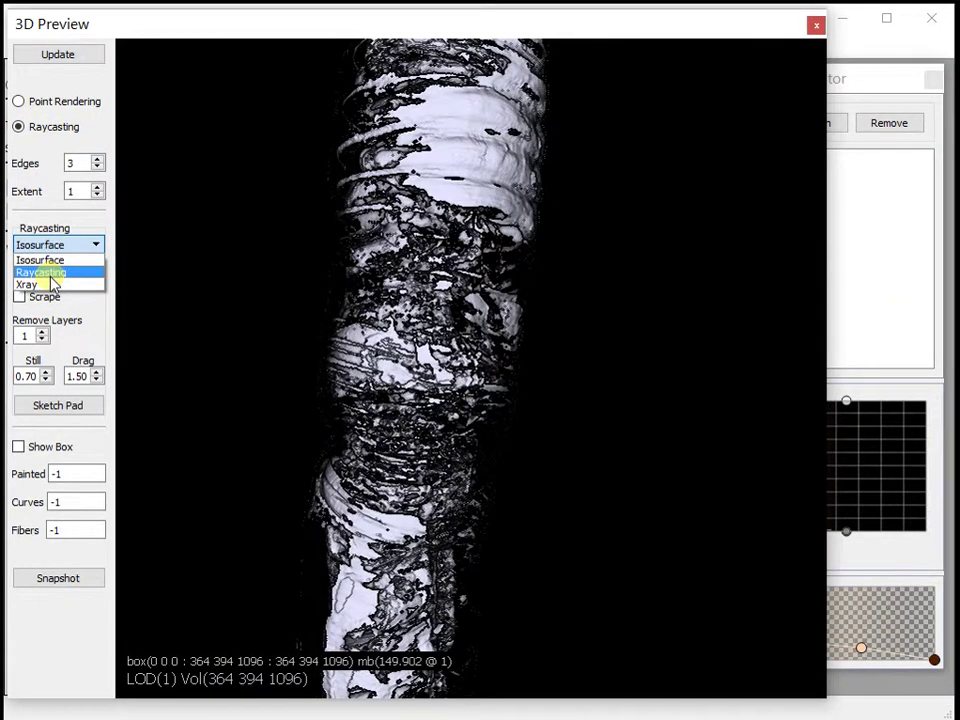
{"action": "left_click", "coordinate": [40, 272]}
{"action": "left_click_drag", "start_coordinate": [405, 300], "coordinate": [530, 412]}
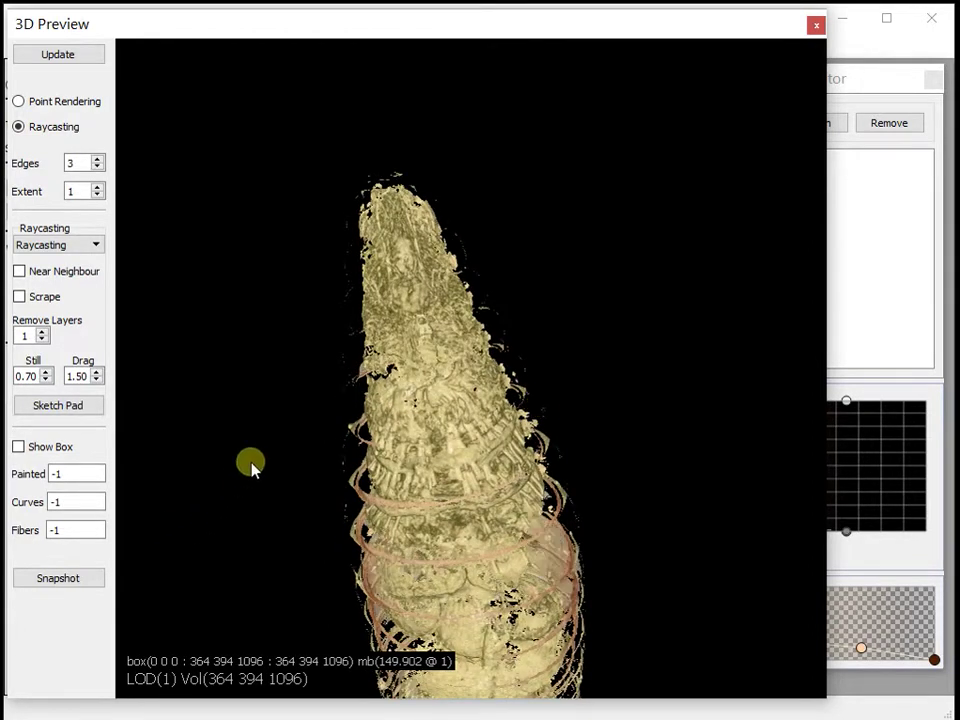
- Raise the lower face of the clipping box to 731 so only the tip remains, and hide the box
{"action": "left_click", "coordinate": [18, 446]}
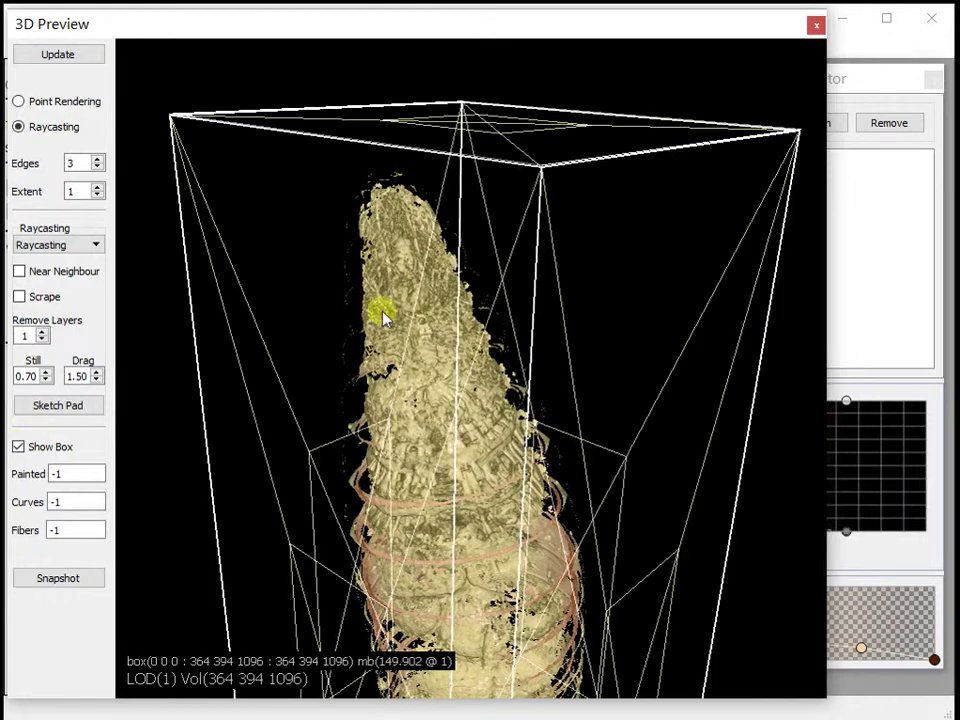
{"action": "left_click_drag", "start_coordinate": [383, 316], "coordinate": [673, 627]}
{"action": "left_click", "coordinate": [465, 377]}
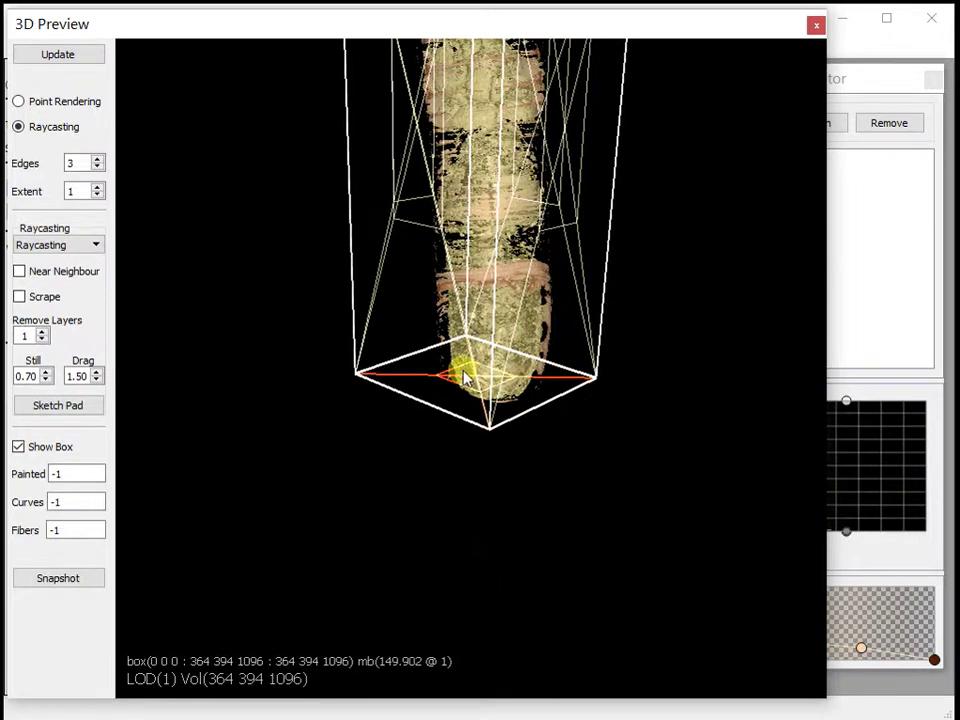
{"action": "left_click_drag", "start_coordinate": [475, 376], "coordinate": [630, 578]}
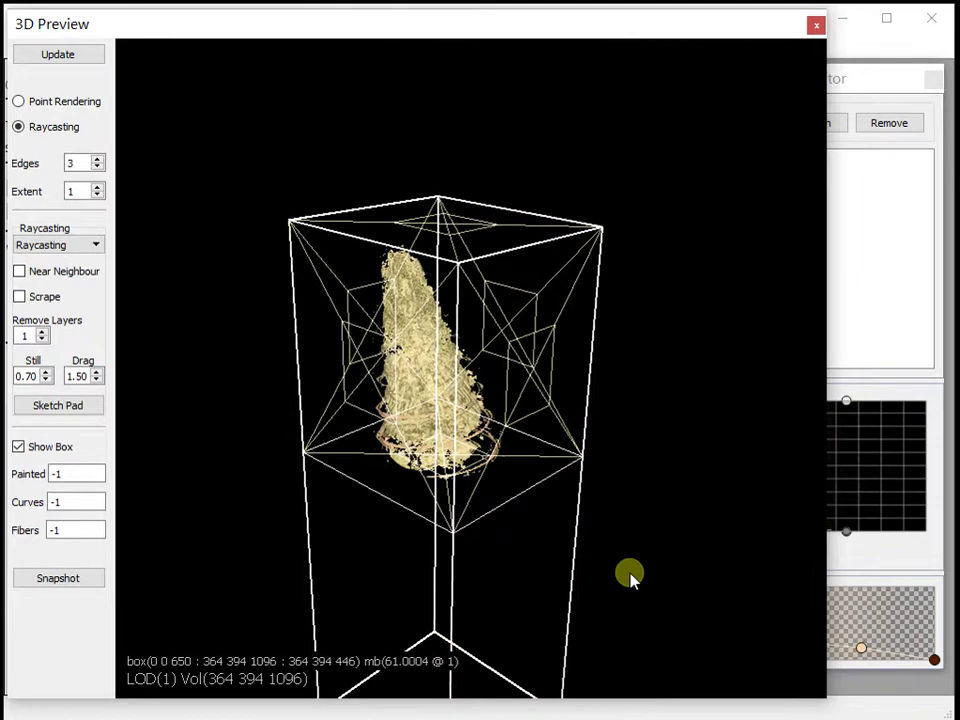
{"action": "left_click_drag", "start_coordinate": [439, 450], "coordinate": [446, 414]}
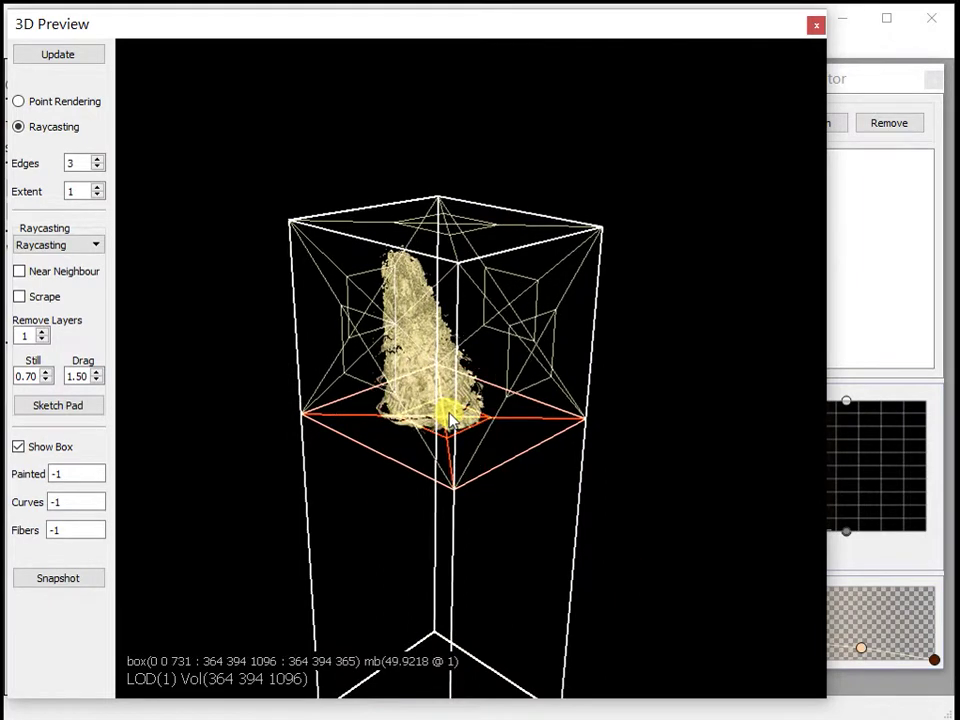
{"action": "left_click", "coordinate": [19, 447]}
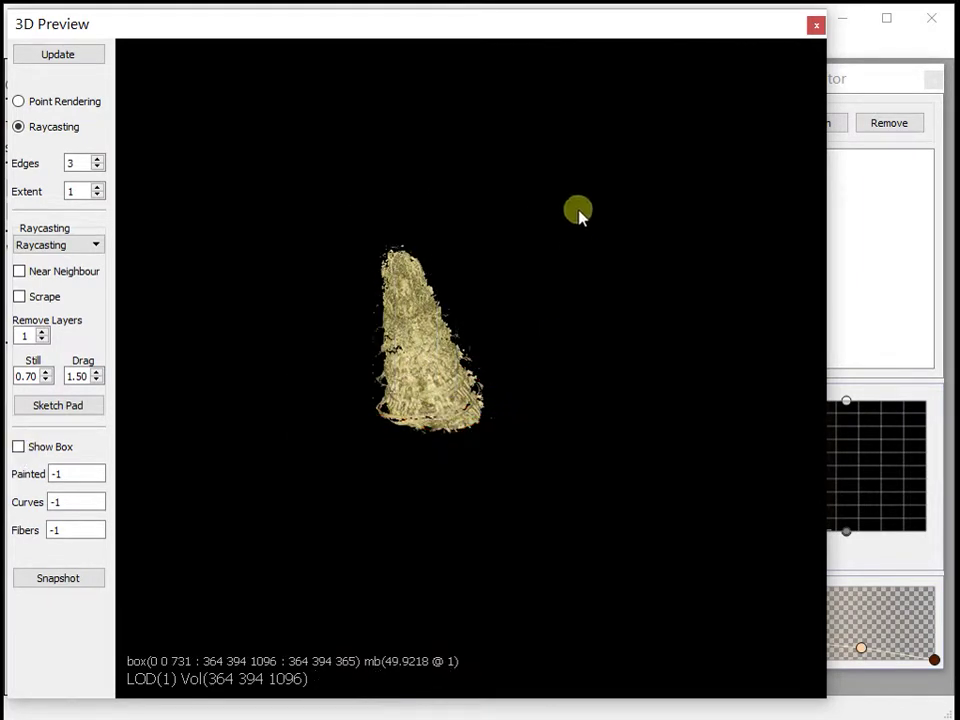
- Paint a short green stroke on the surface of the clipped tip and enable Near Neighbour rendering
{"action": "middle_click_drag", "start_coordinate": [578, 211], "coordinate": [582, 598]}
{"action": "right_click_drag", "start_coordinate": [514, 360], "coordinate": [680, 387]}
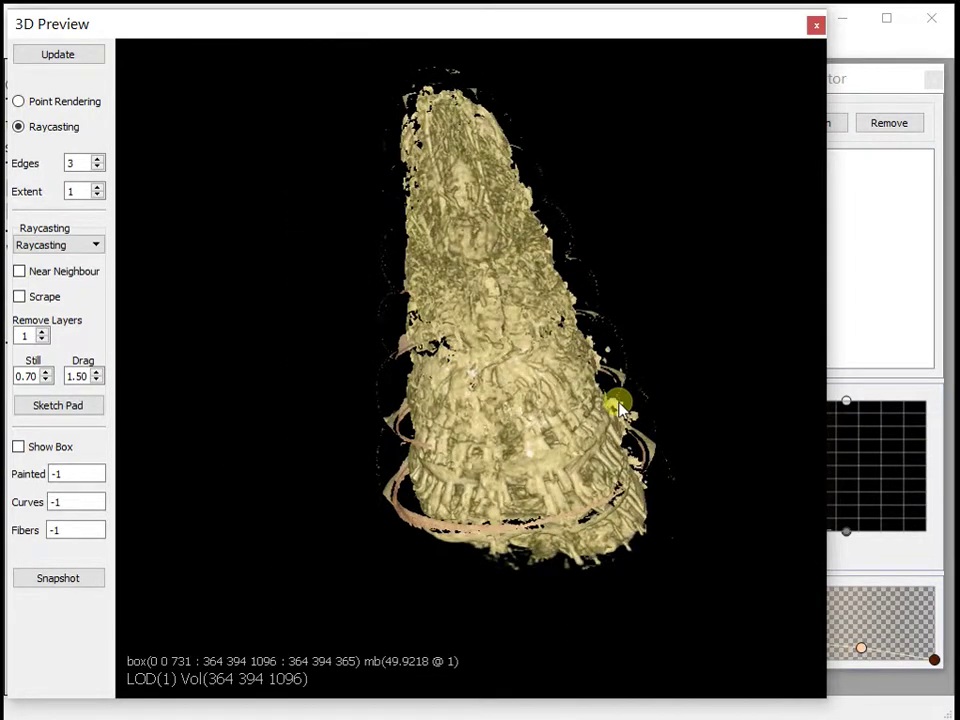
{"action": "left_click", "coordinate": [537, 449]}
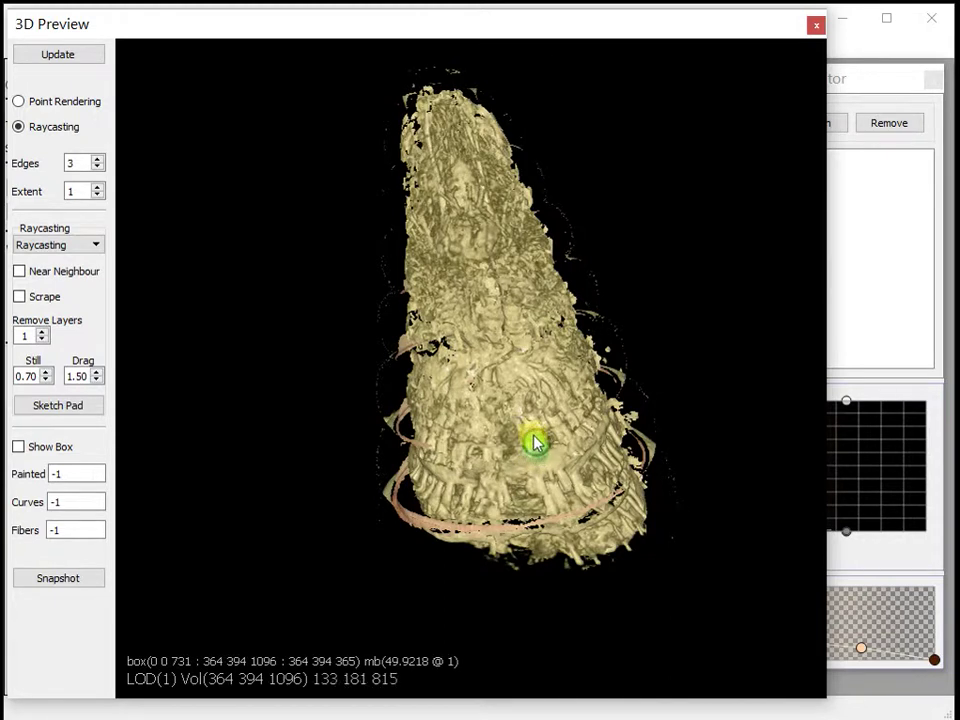
{"action": "left_click_drag", "start_coordinate": [515, 410], "coordinate": [507, 388]}
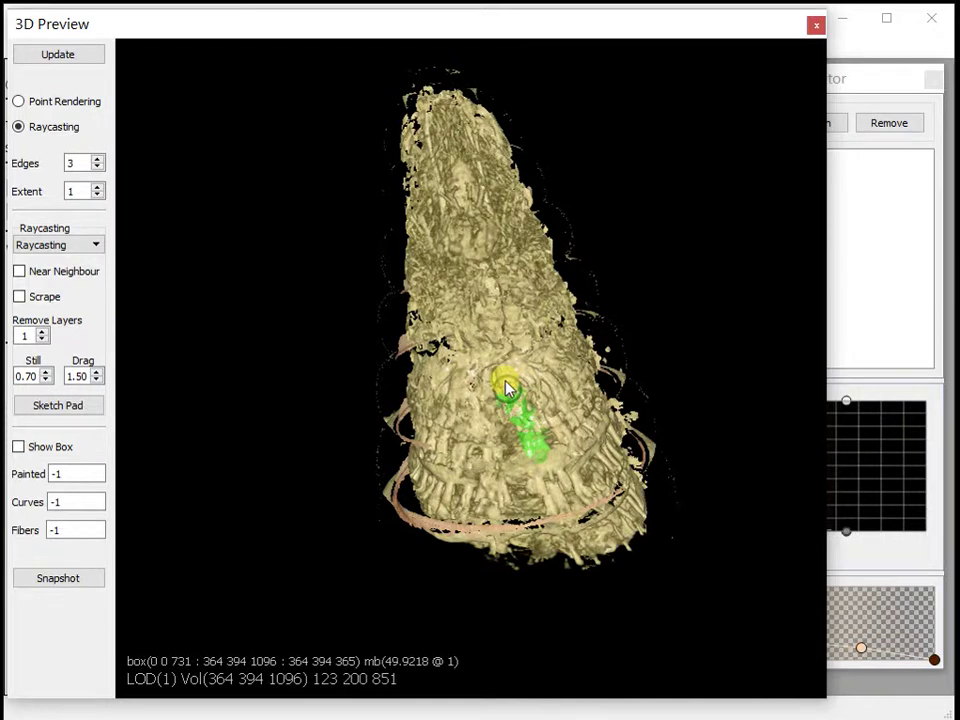
{"action": "left_click", "coordinate": [19, 271]}
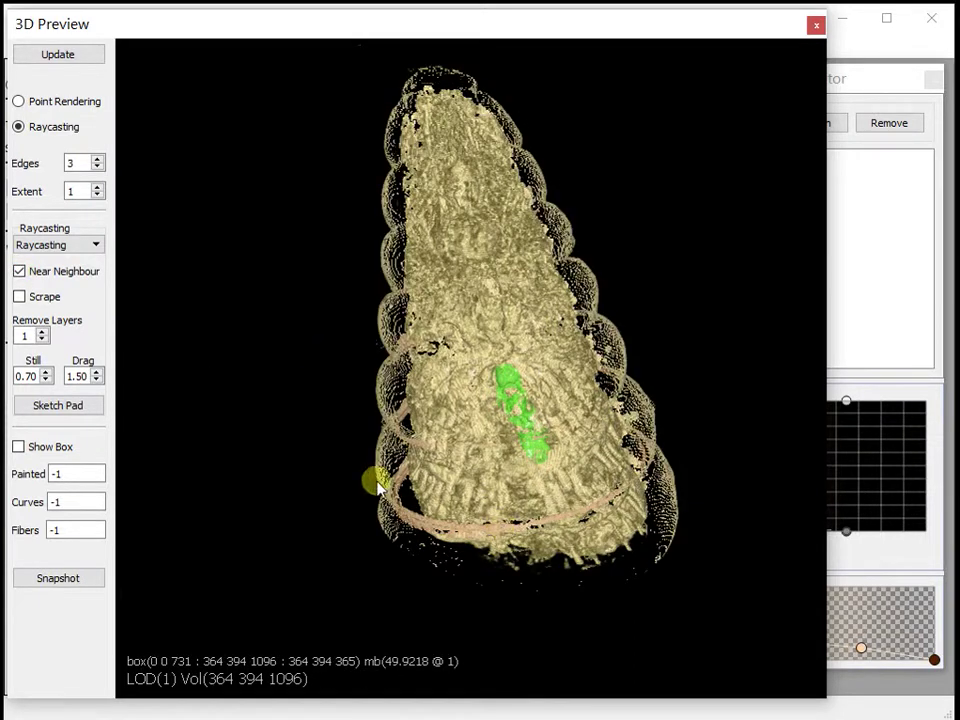